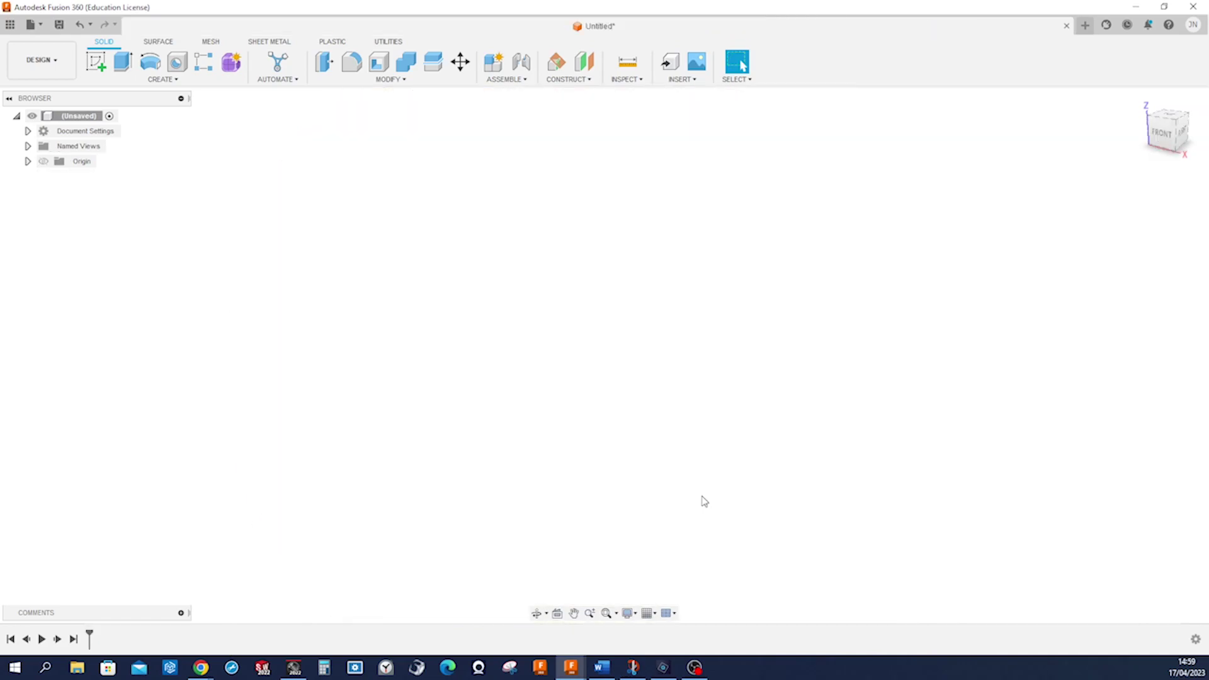
- Bring up the quick command search in the new empty design
key("s")
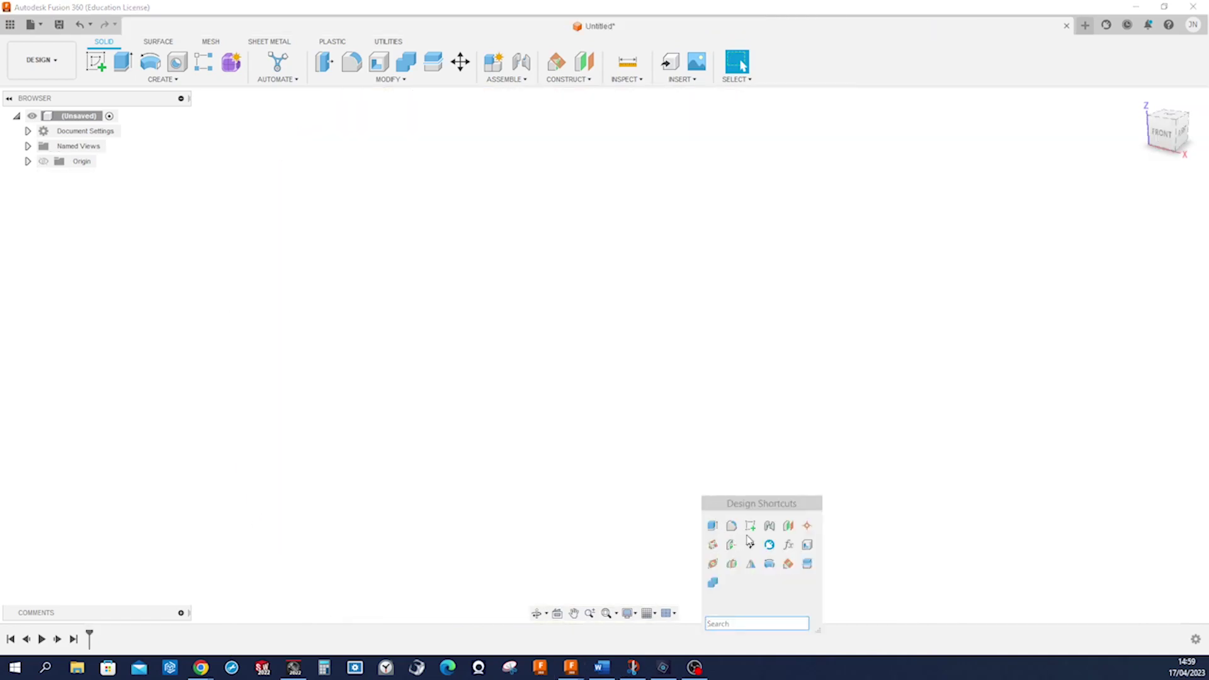
- Start a sketch on the top plane and draw a five-sided polygon centred at the origin
left_click(751, 528)
left_click(677, 499)
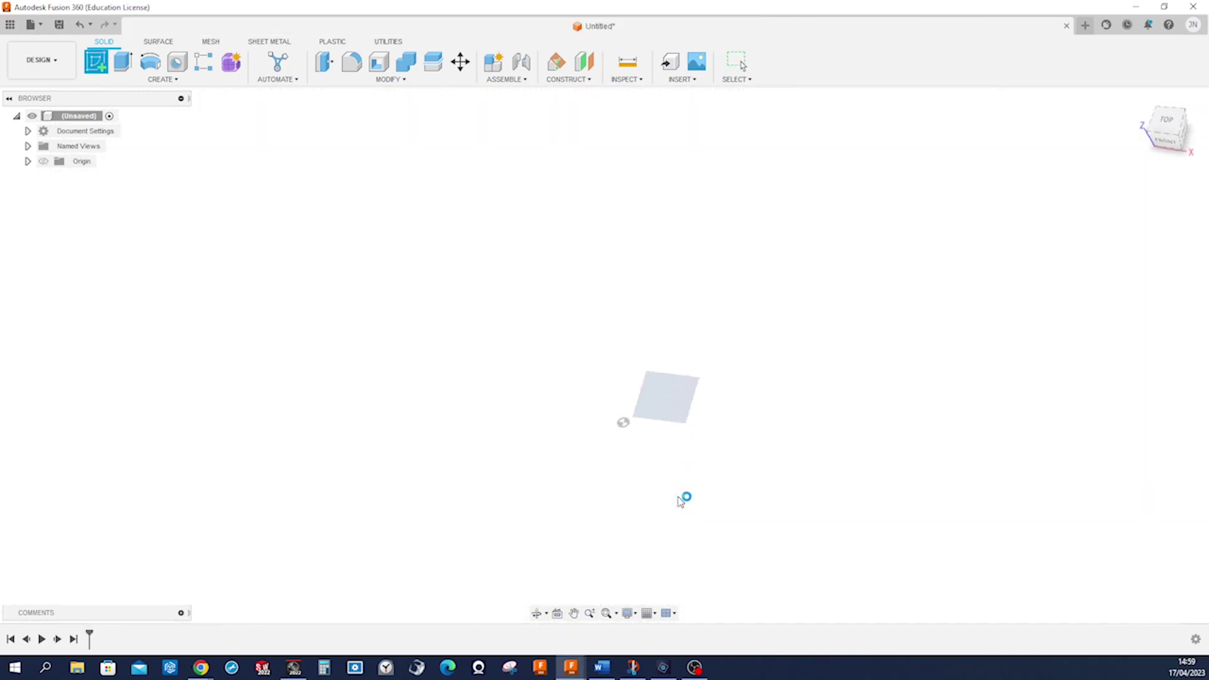
key("s")
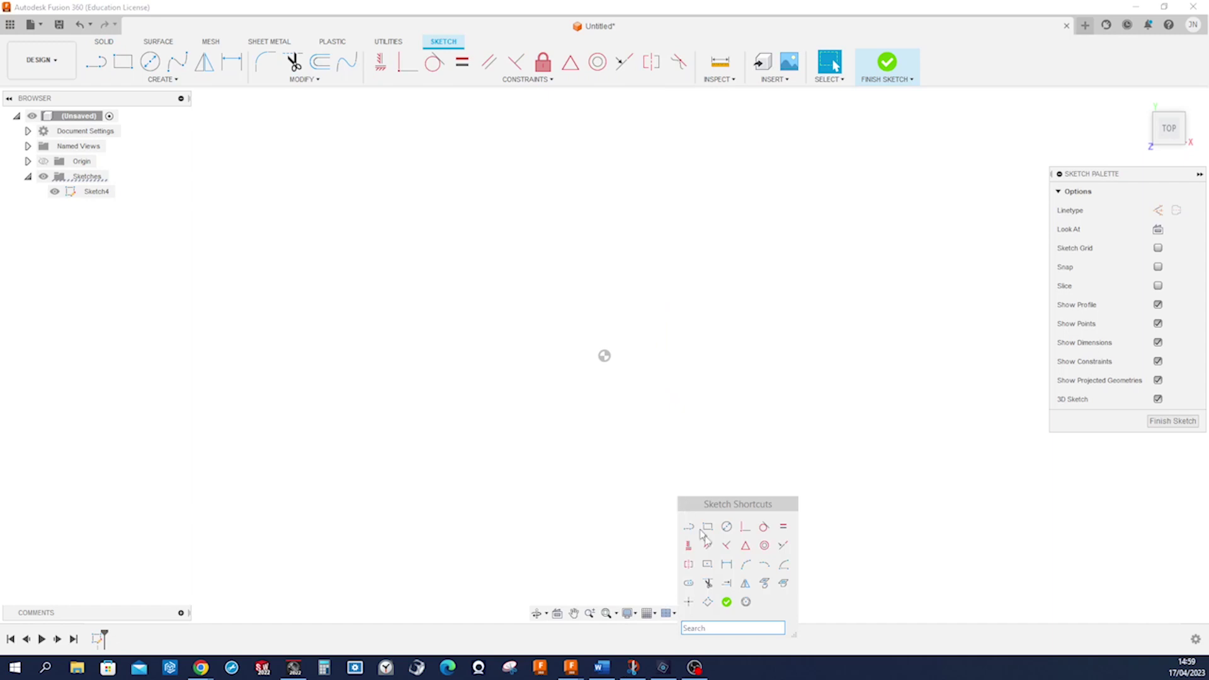
left_click(745, 602)
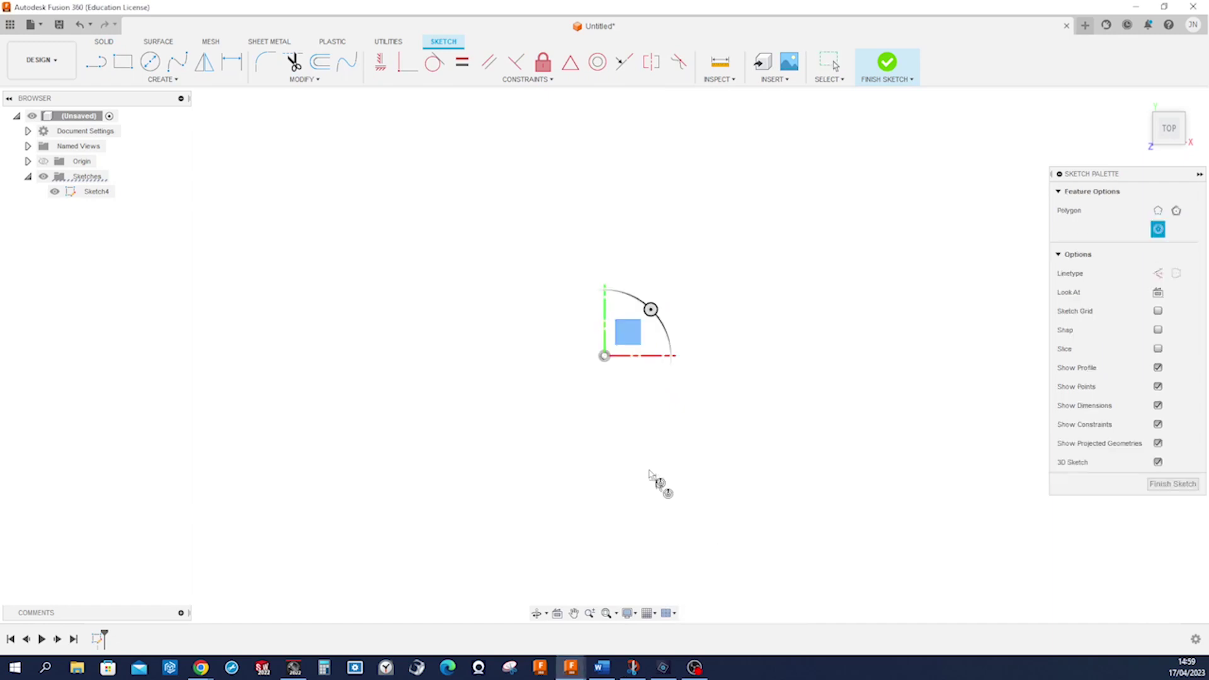
left_click(605, 357)
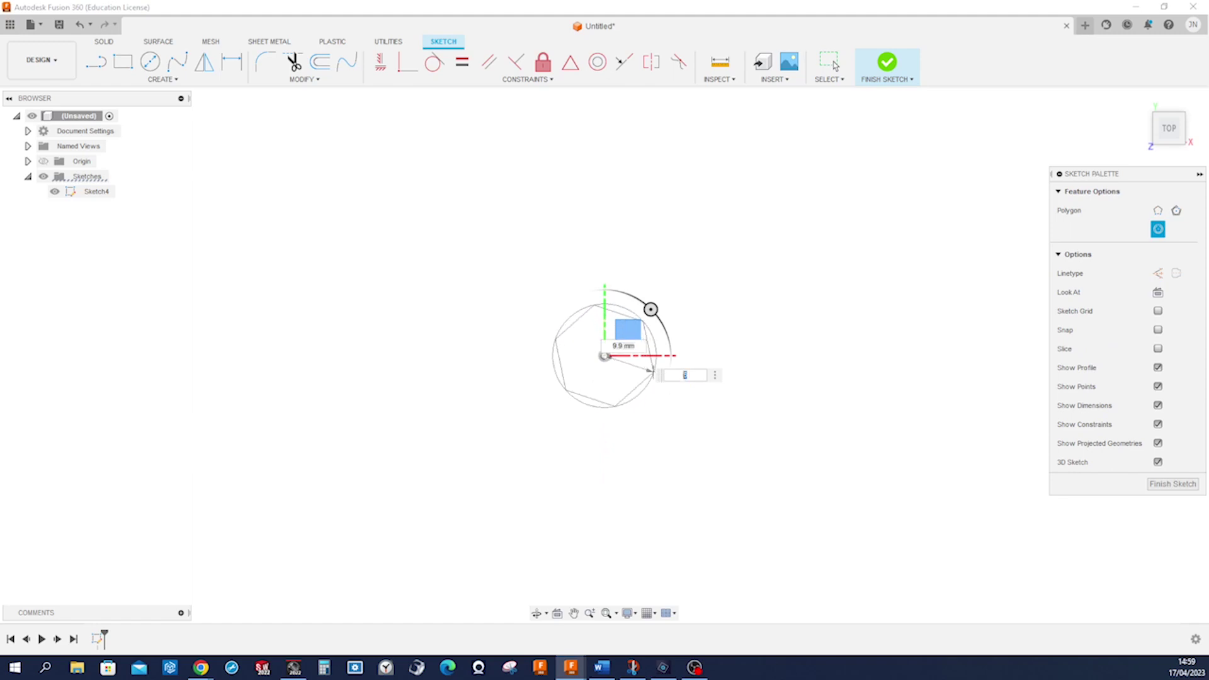
type("5")
key("Return")
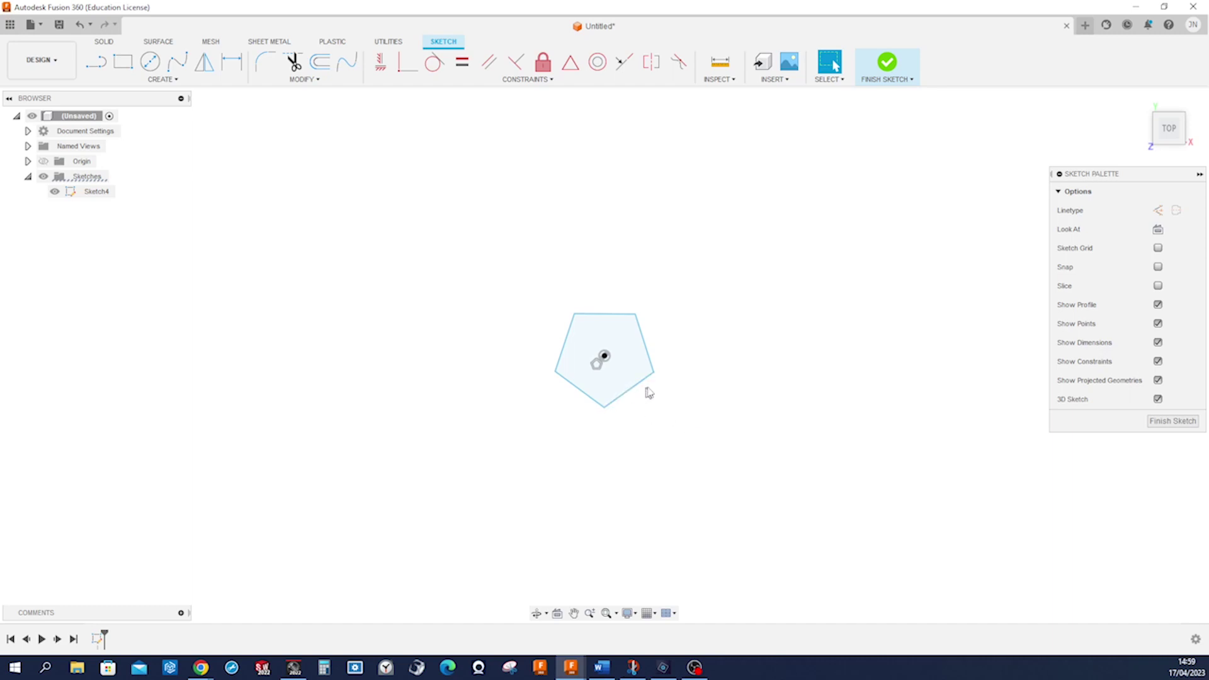
left_click_drag(655, 377, 653, 410)
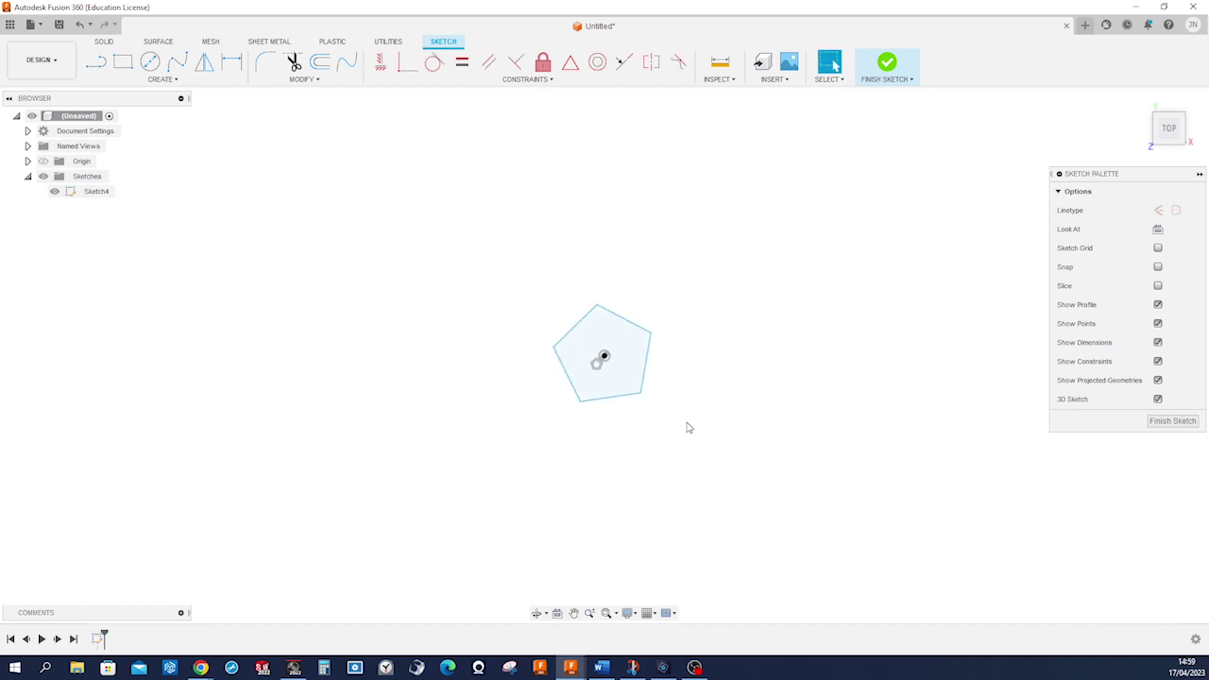
- Constrain the pentagon's bottom edge horizontal and dimension it to 22 mm
key("s")
left_click(695, 472)
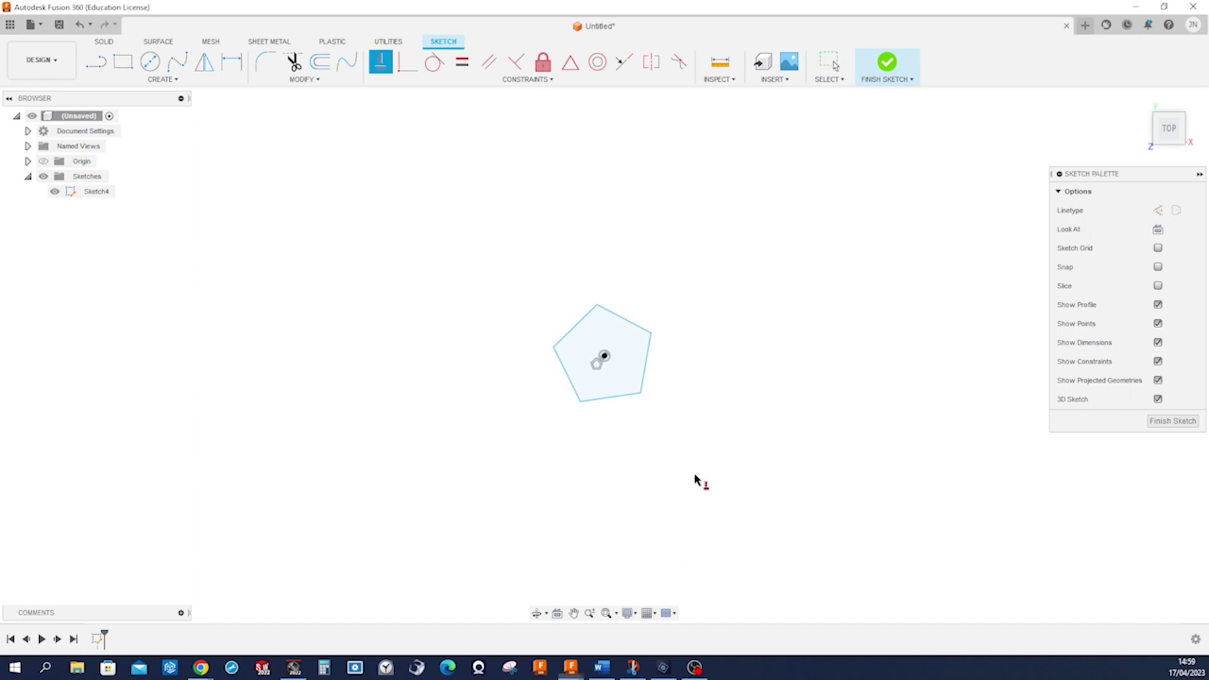
left_click(624, 403)
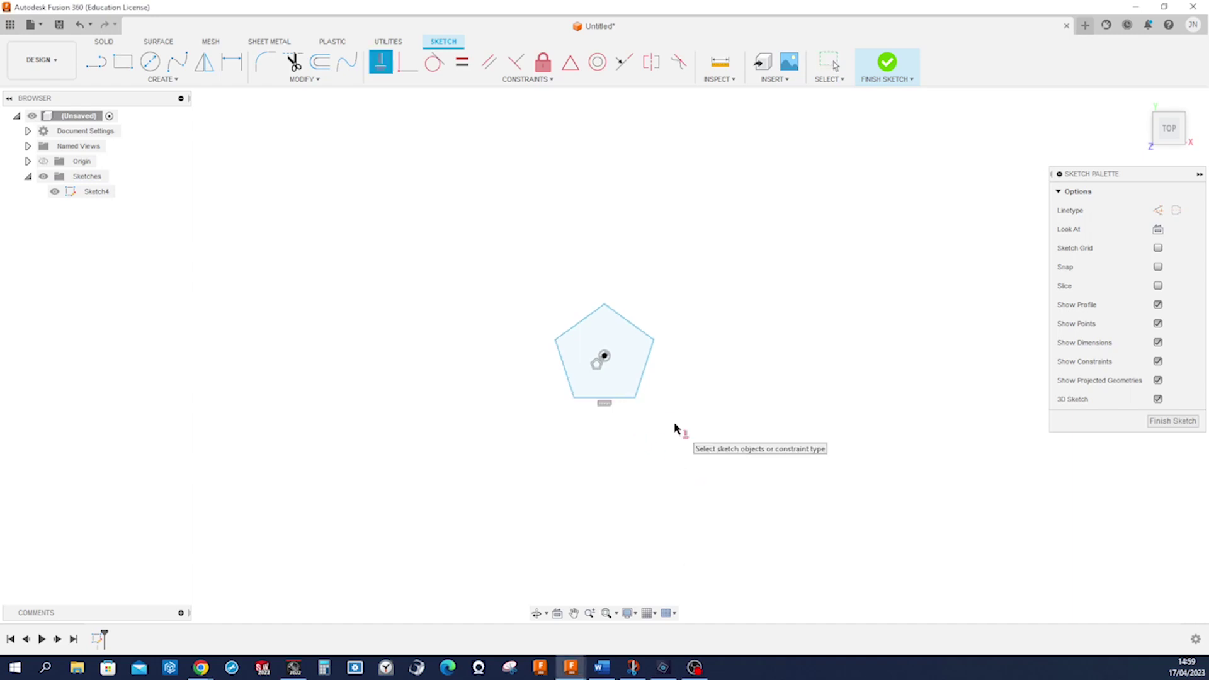
key("Escape")
key("d")
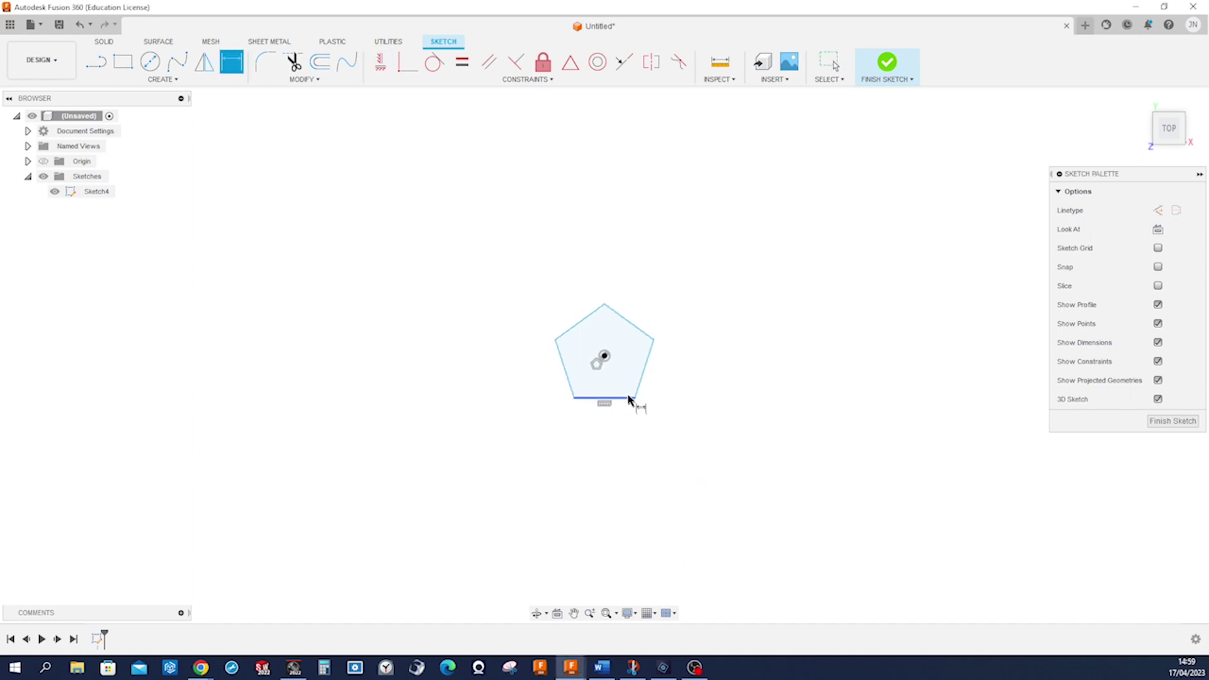
left_click(630, 398)
left_click(623, 418)
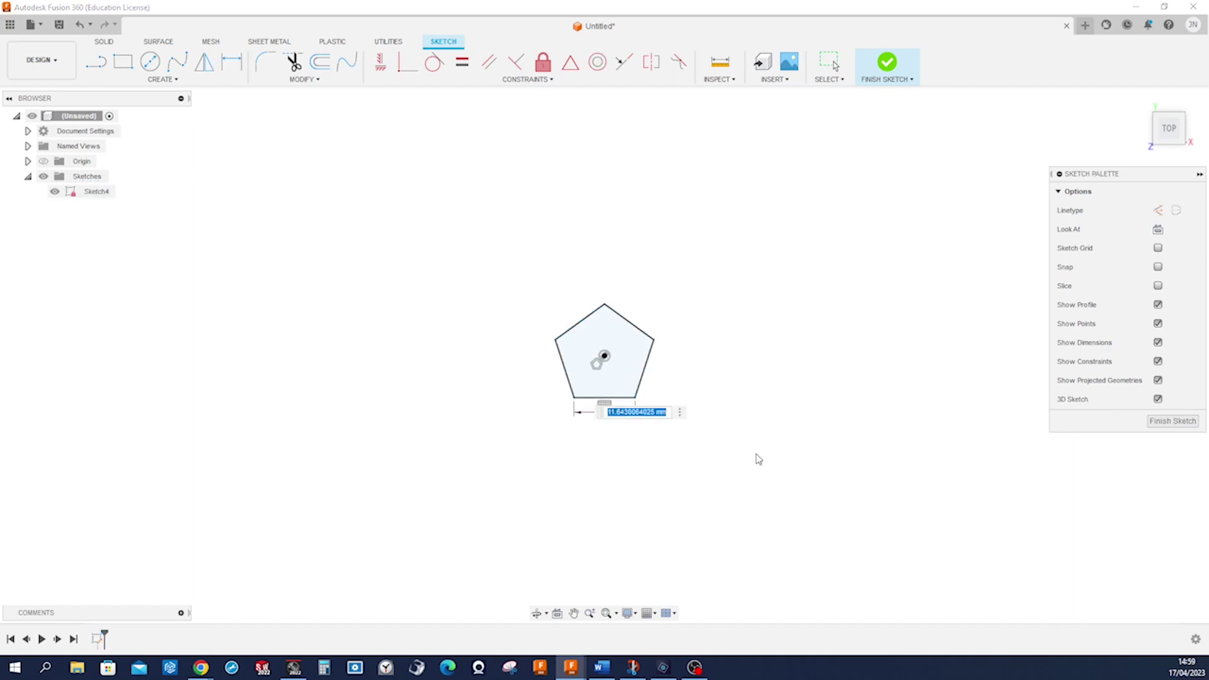
type("22")
key("Return")
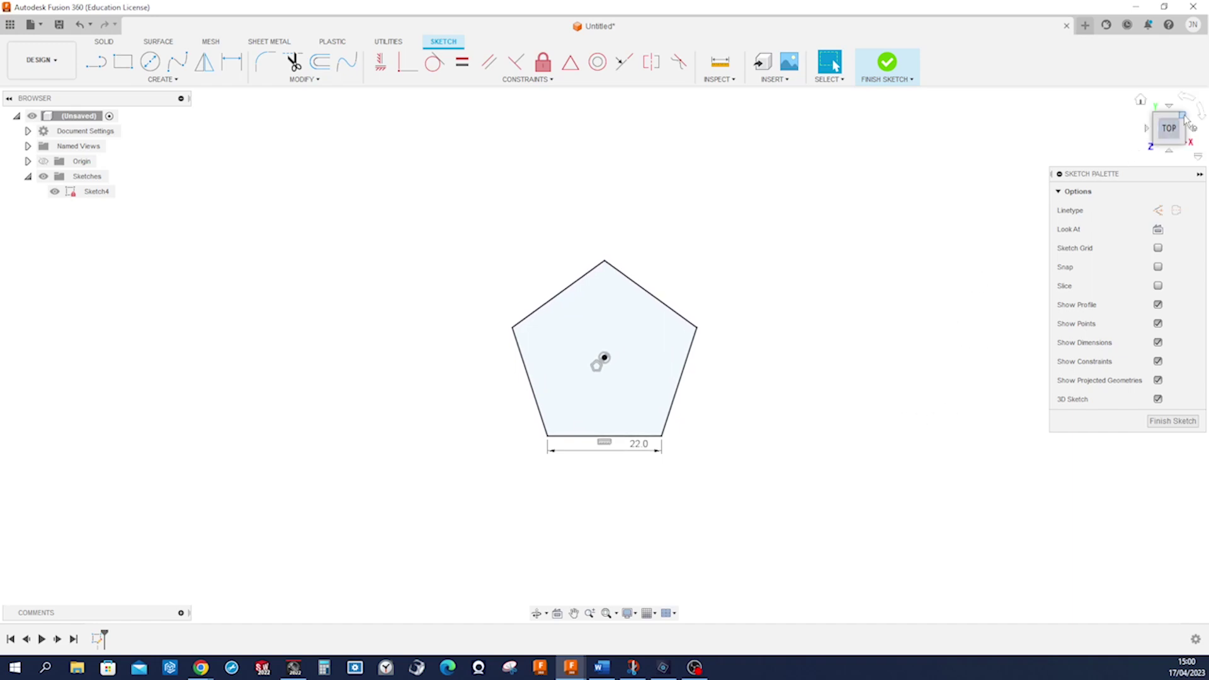
- Draw a 3D line from the pentagon's left corner rising up and away out of its plane
left_click_drag(1170, 128, 895, 289)
middle_click_drag(755, 348, 736, 365, "shift")
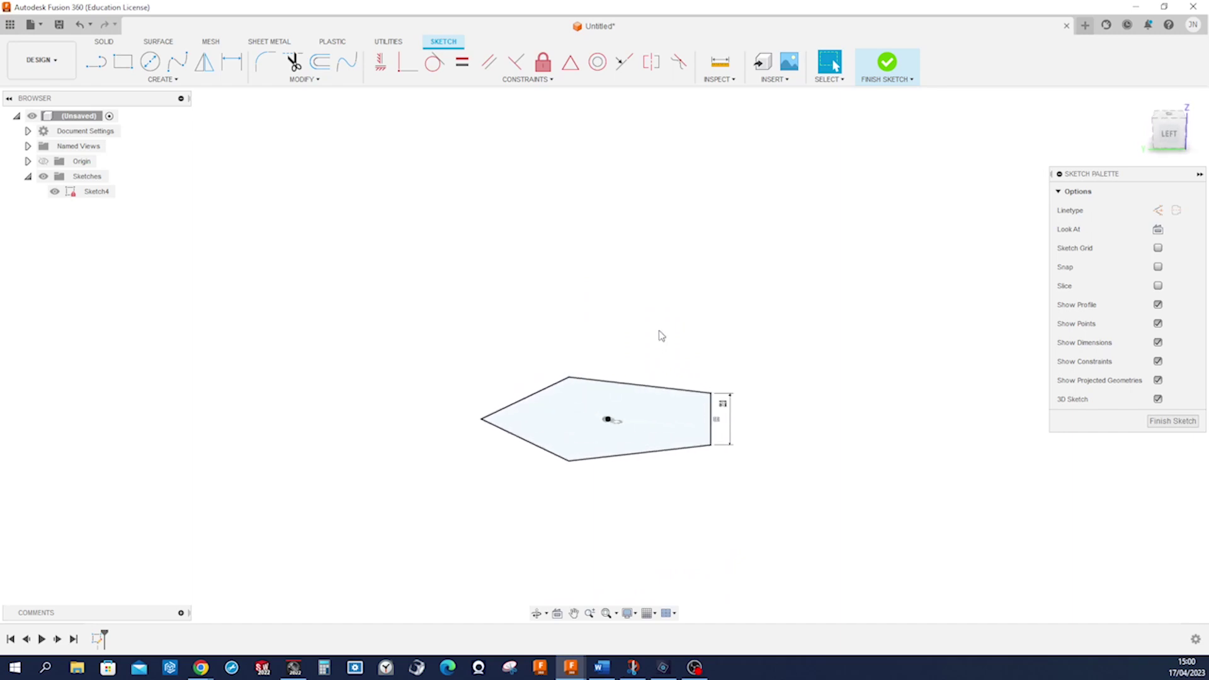
middle_click_drag(735, 365, 661, 336, "shift")
key("s")
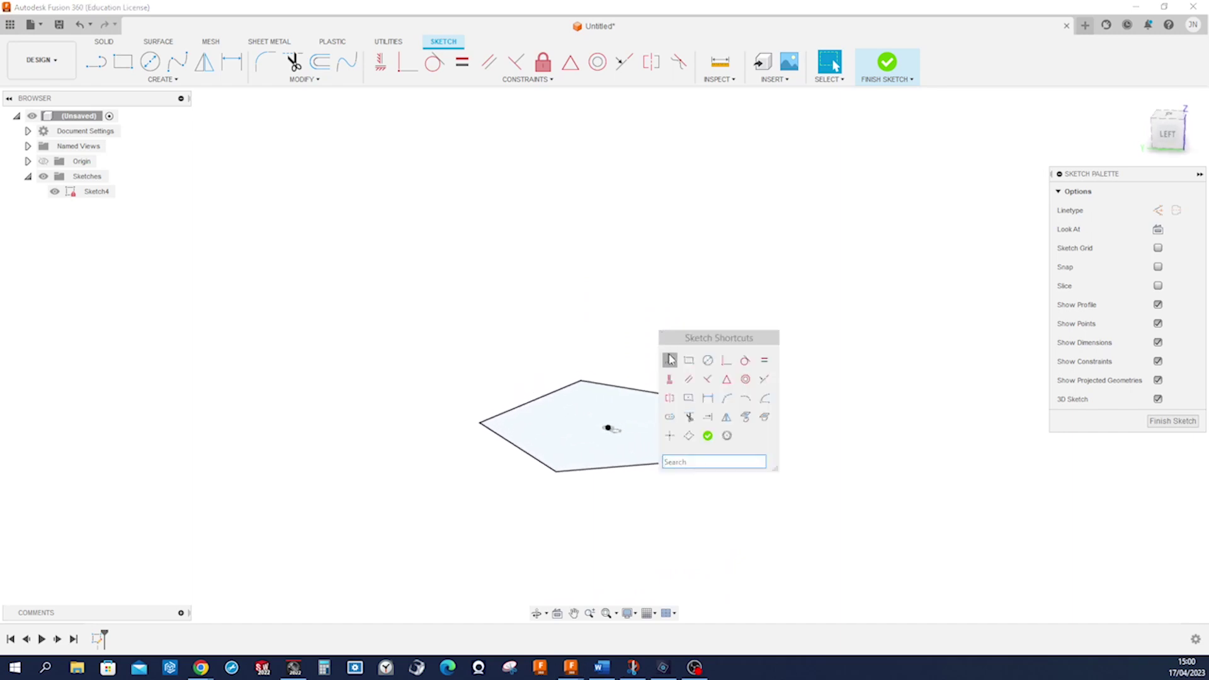
left_click(670, 360)
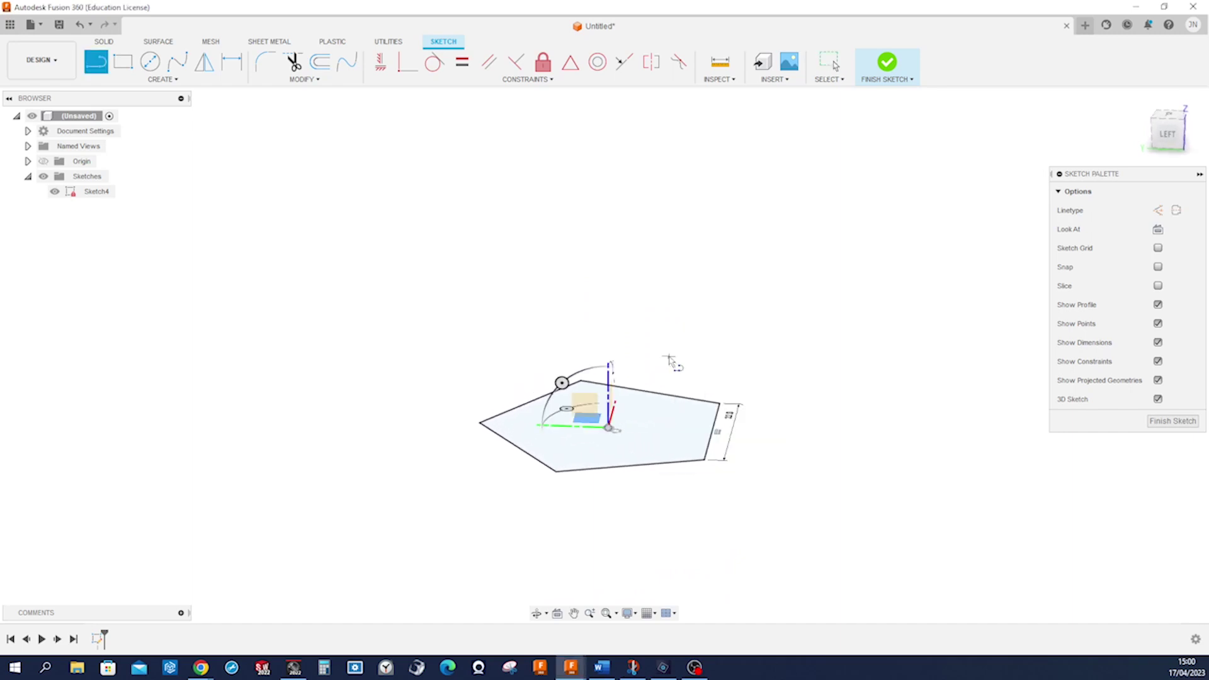
left_click(483, 423)
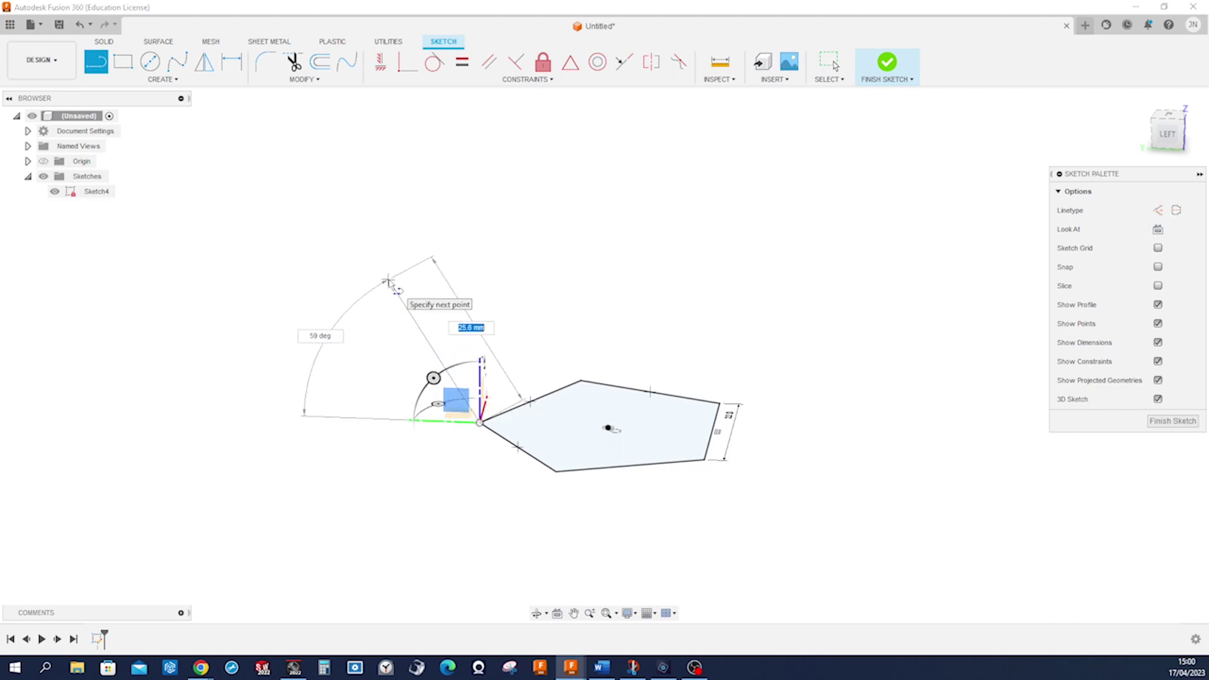
left_click(387, 282)
key("Escape")
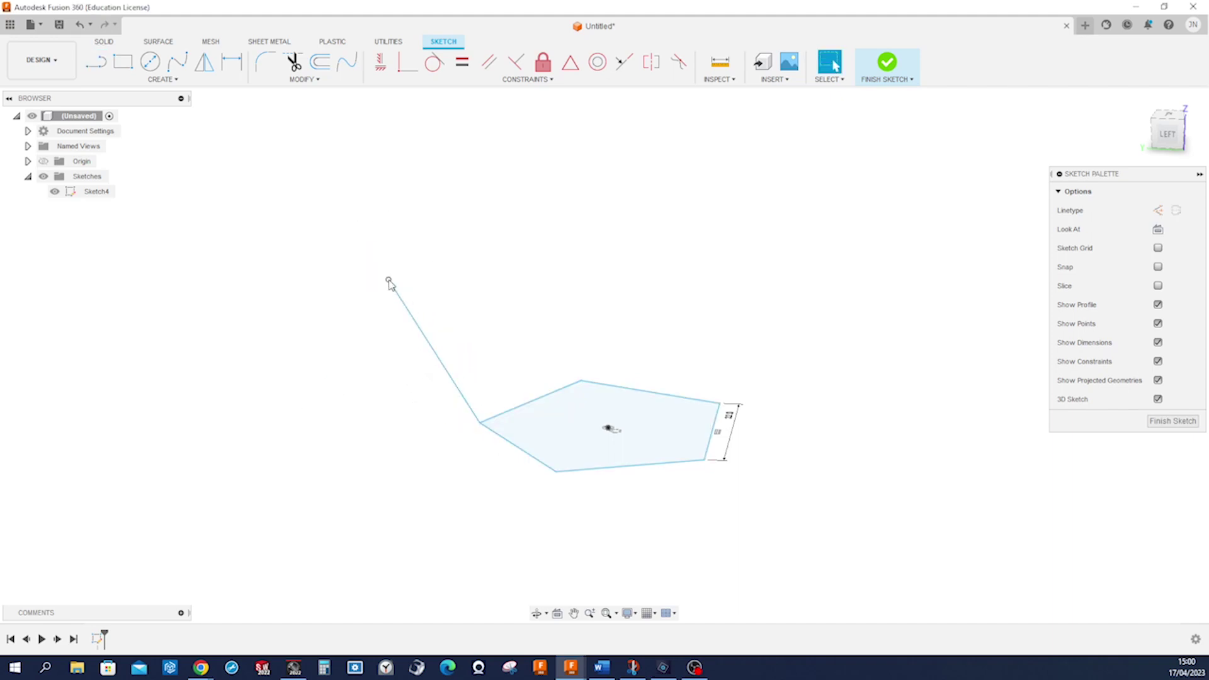
mouse_move(509, 300)
middle_mouse_down("shift")
mouse_move(592, 305)
mouse_move(599, 322)
middle_mouse_up("shift")
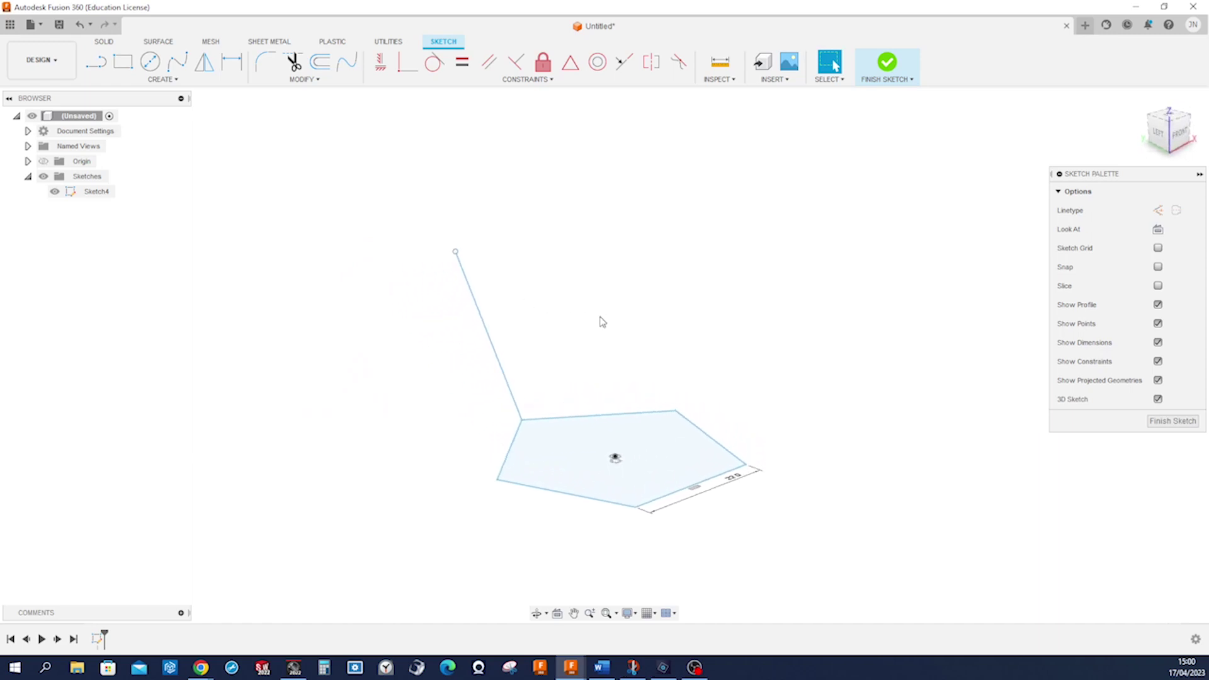
- Dimension the slanted line at 120° to each of the two adjacent pentagon edges
key("d")
left_click(570, 418)
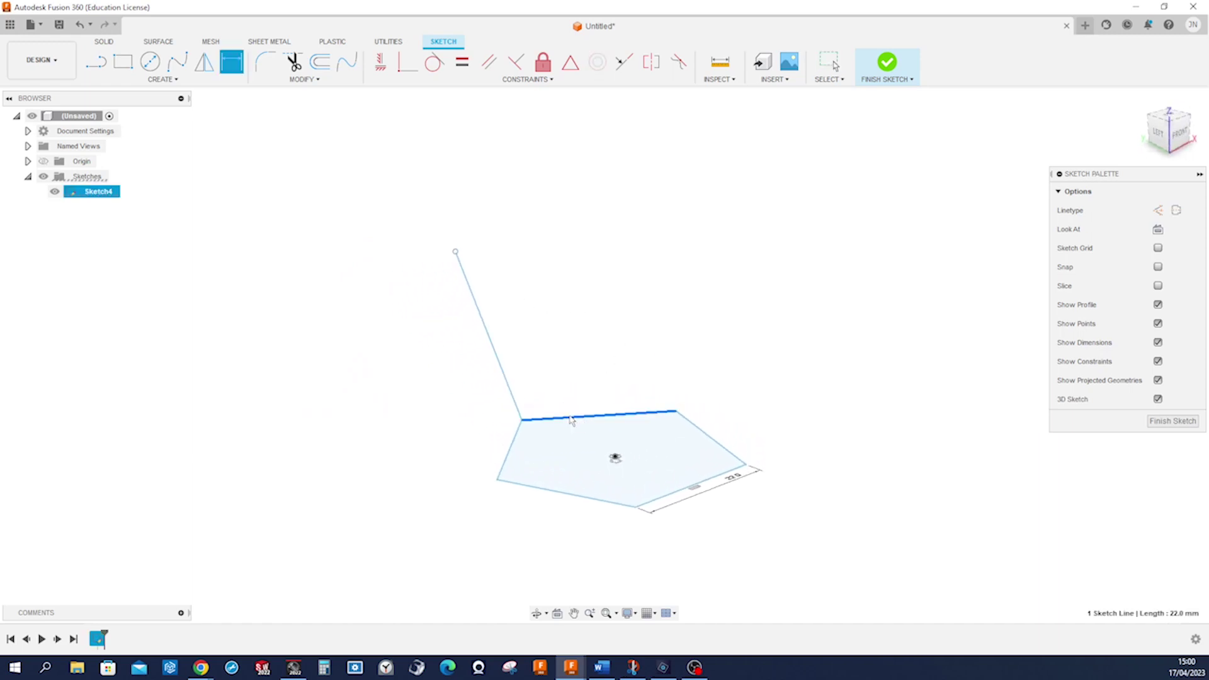
left_click(517, 404)
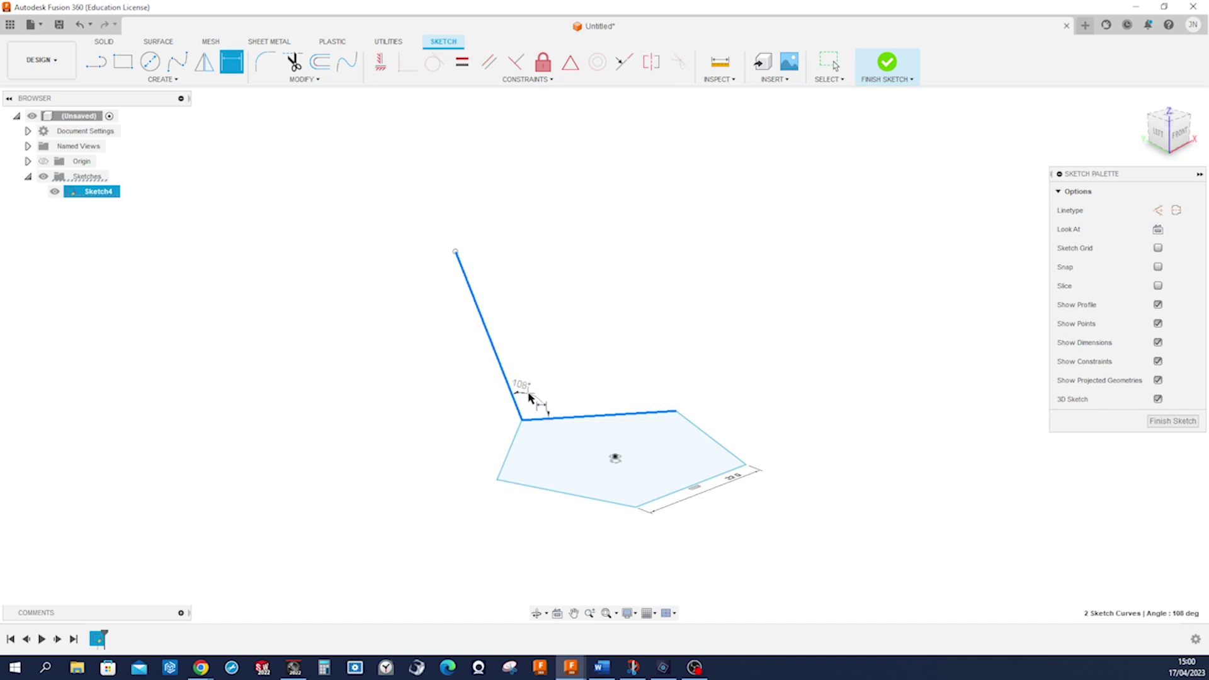
left_click(530, 400)
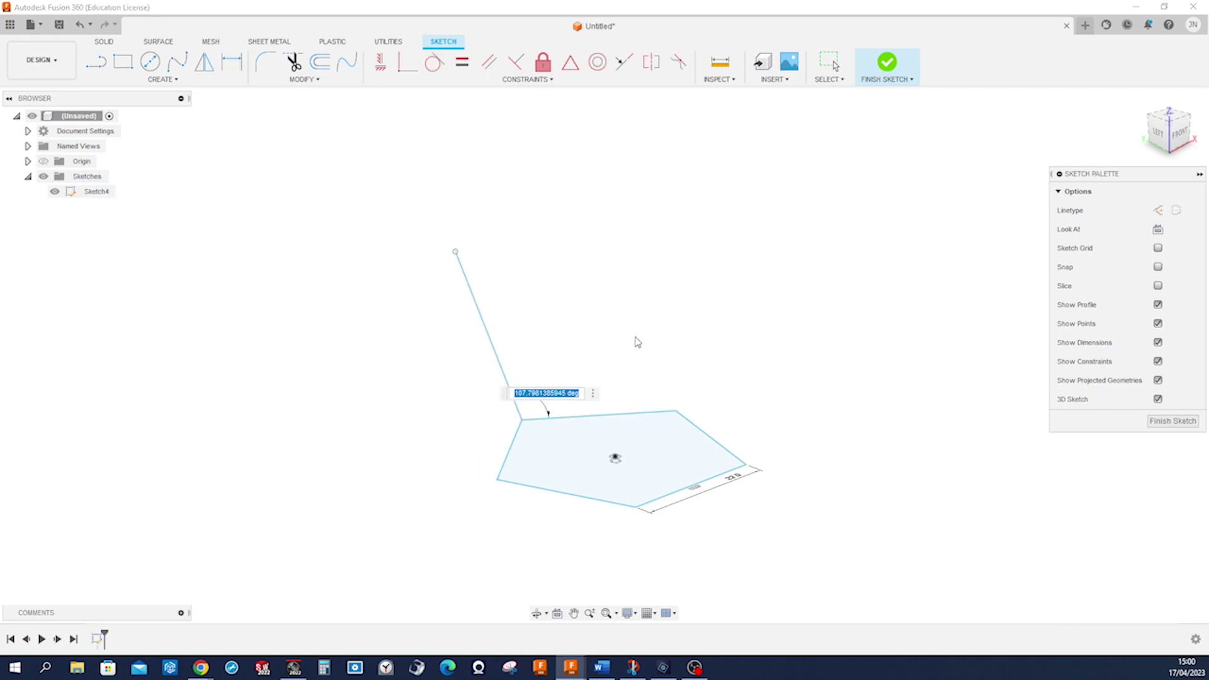
type("120")
key("Return")
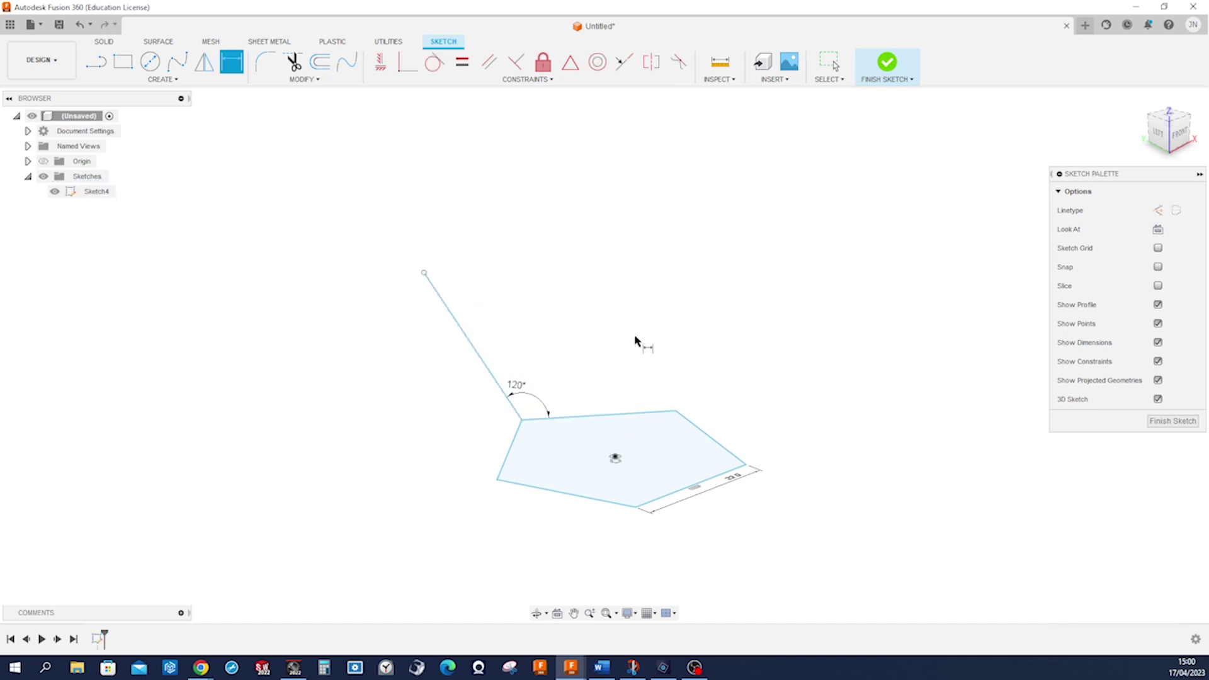
left_click(517, 414)
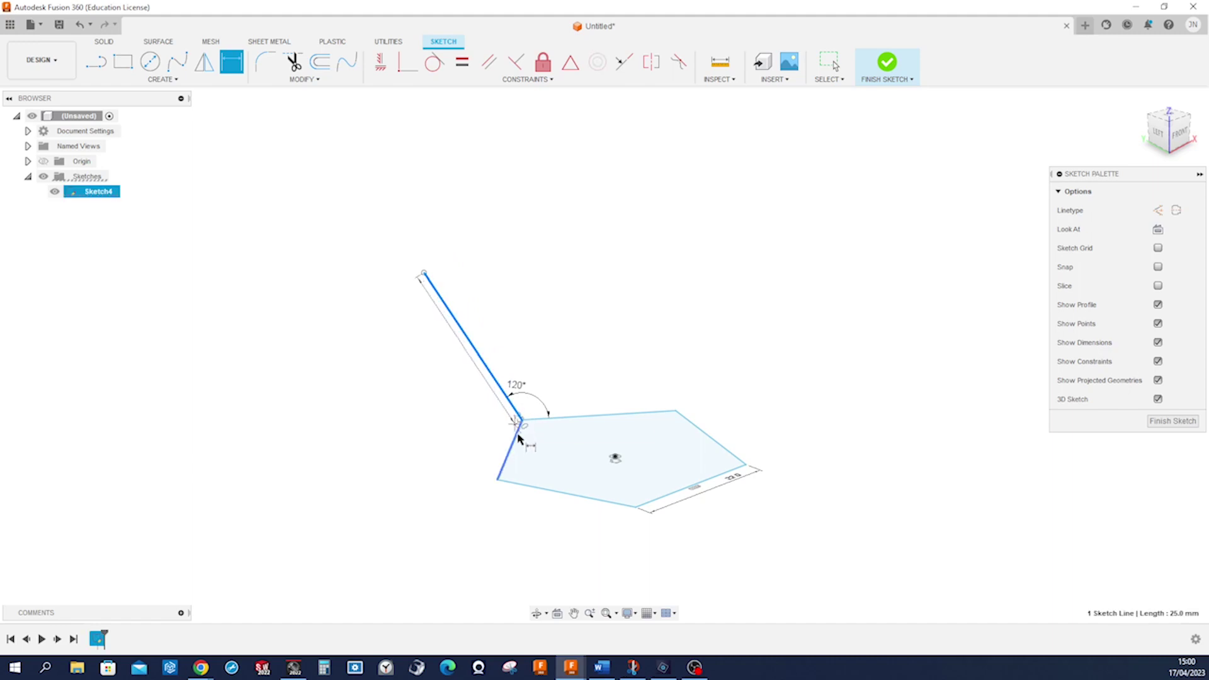
left_click(518, 442)
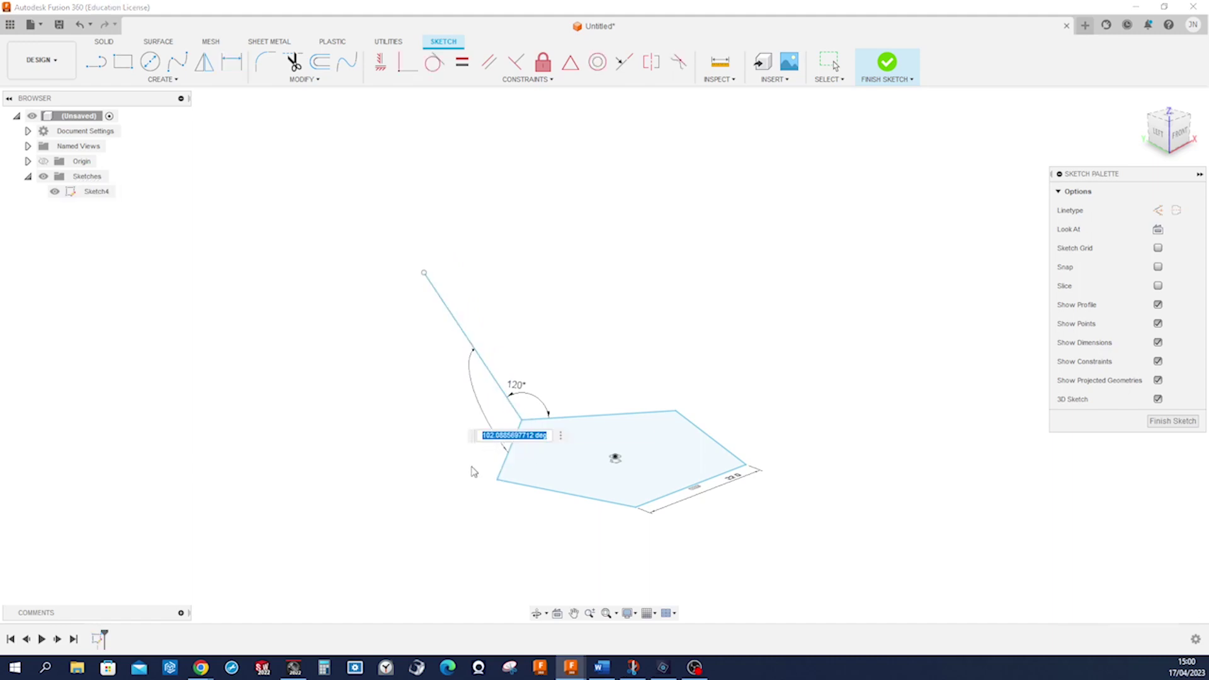
type("120")
key("Return")
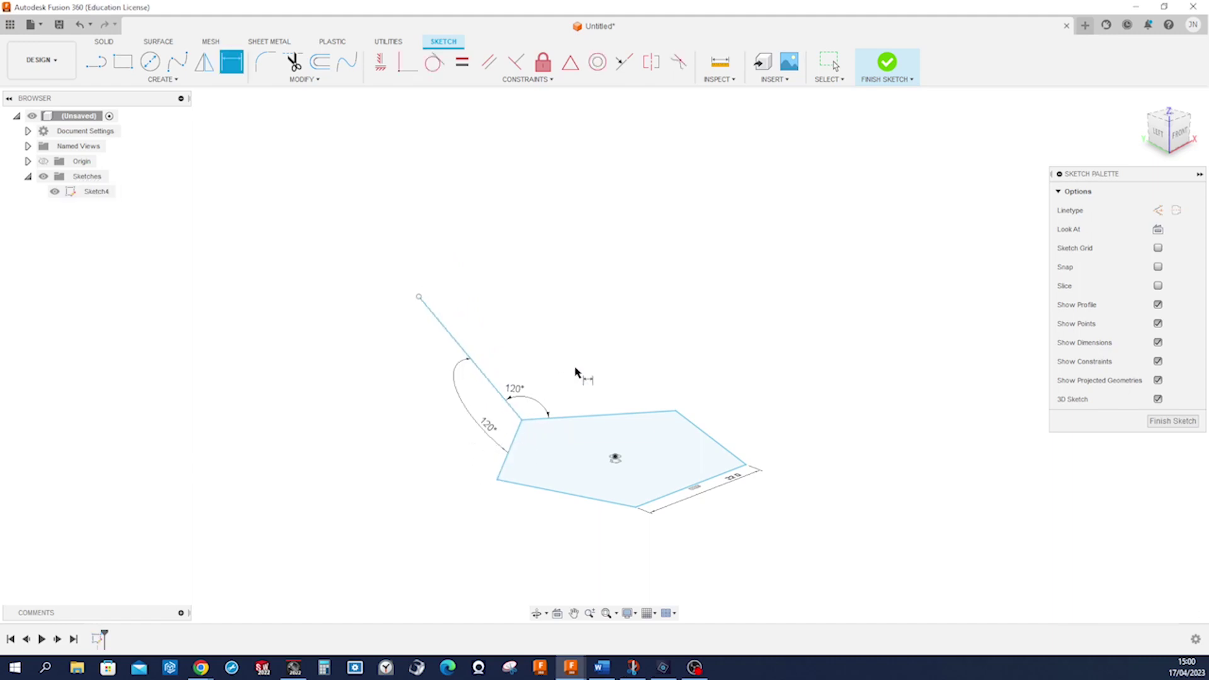
key("Escape")
- Make the slanted line parallel to the pentagon's top edge and finish the sketch
key("s")
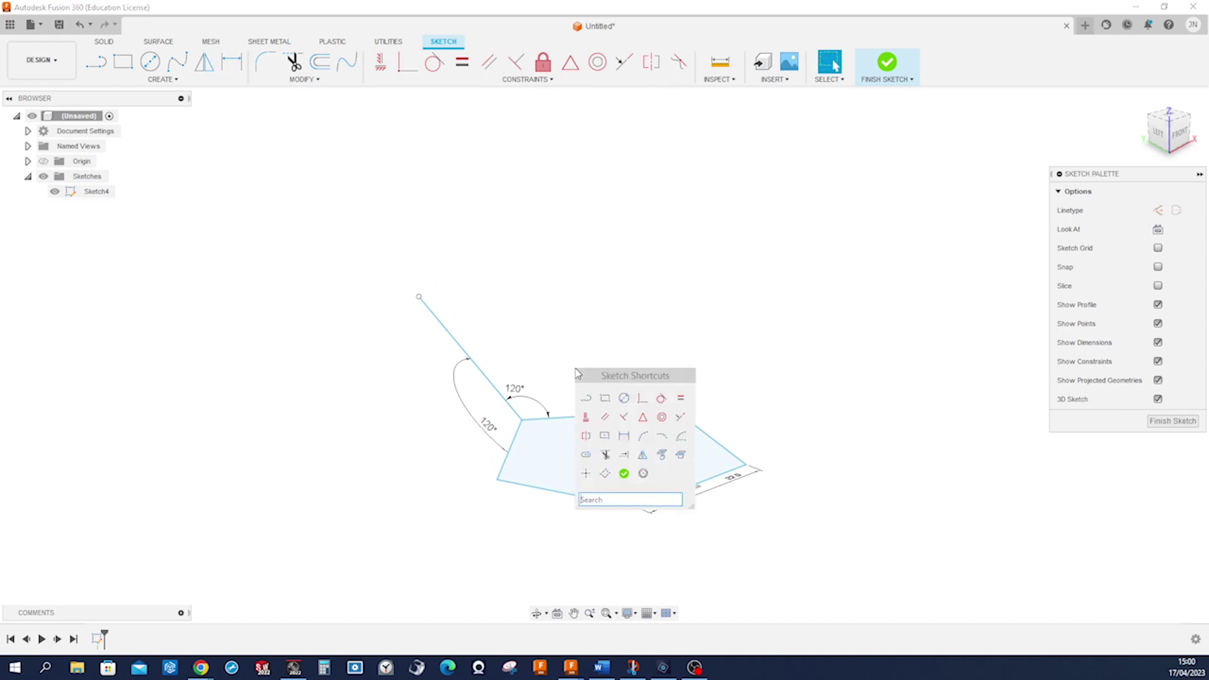
left_click(679, 400)
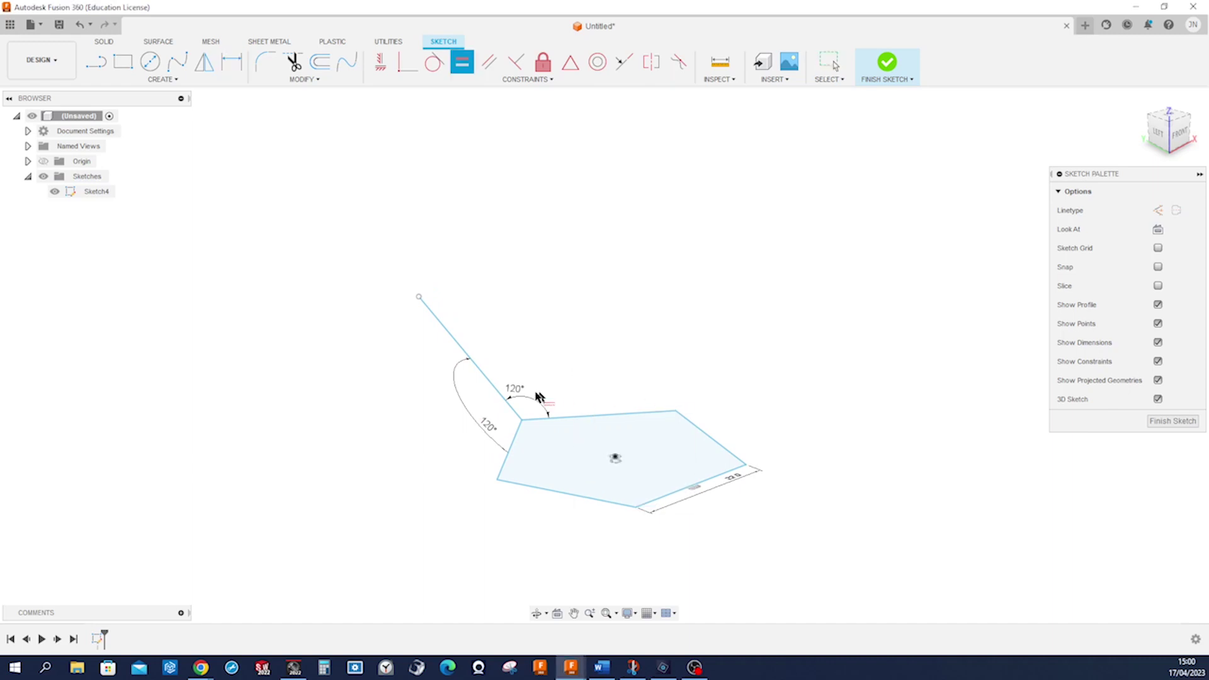
left_click(504, 400)
left_click(577, 416)
left_click(1172, 421)
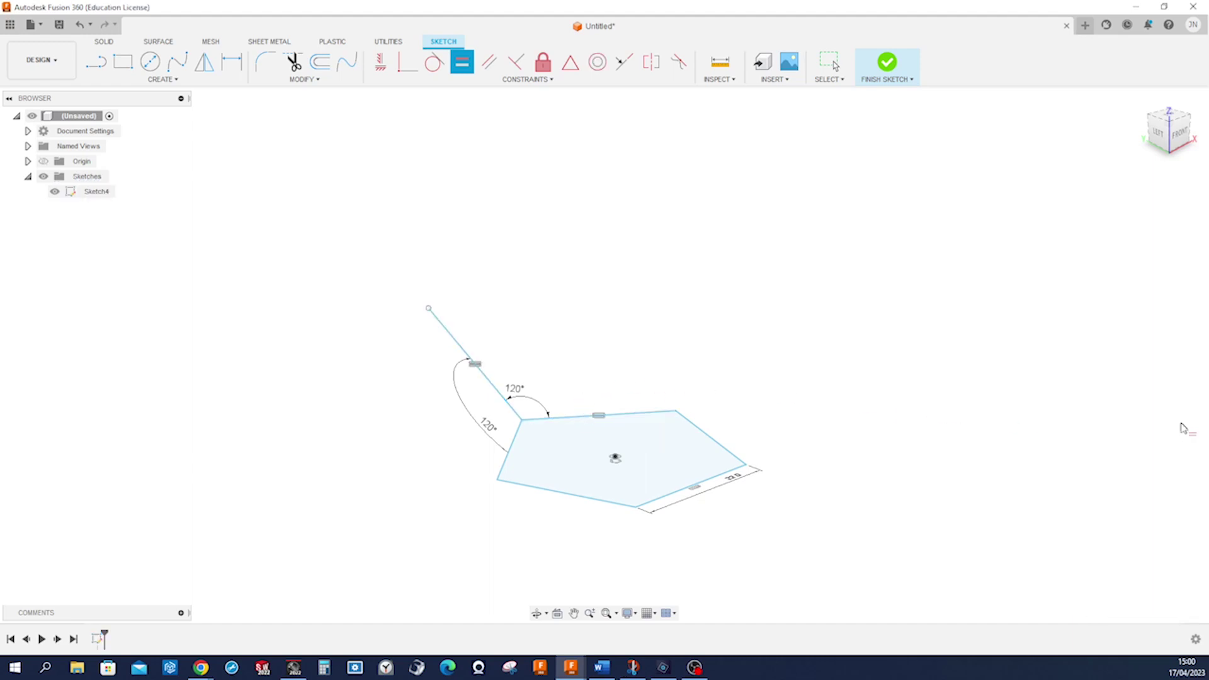
key("s")
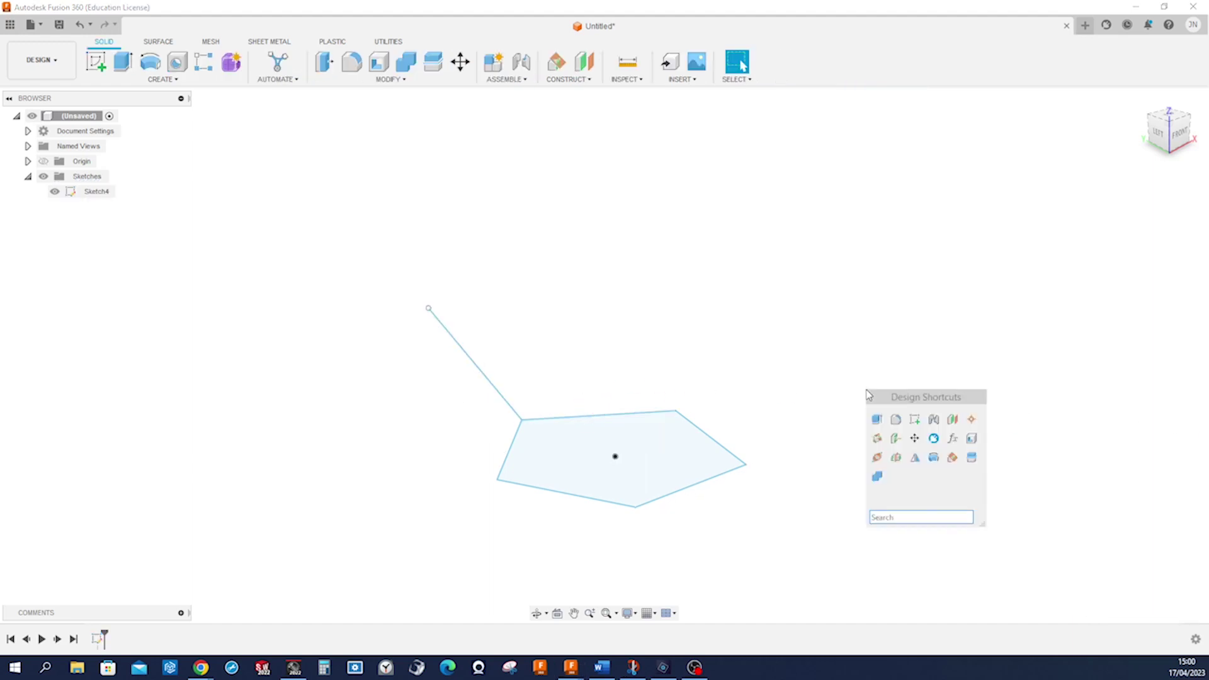
- Create a construction plane through two pentagon vertices and the angled line's free end
left_click(876, 439)
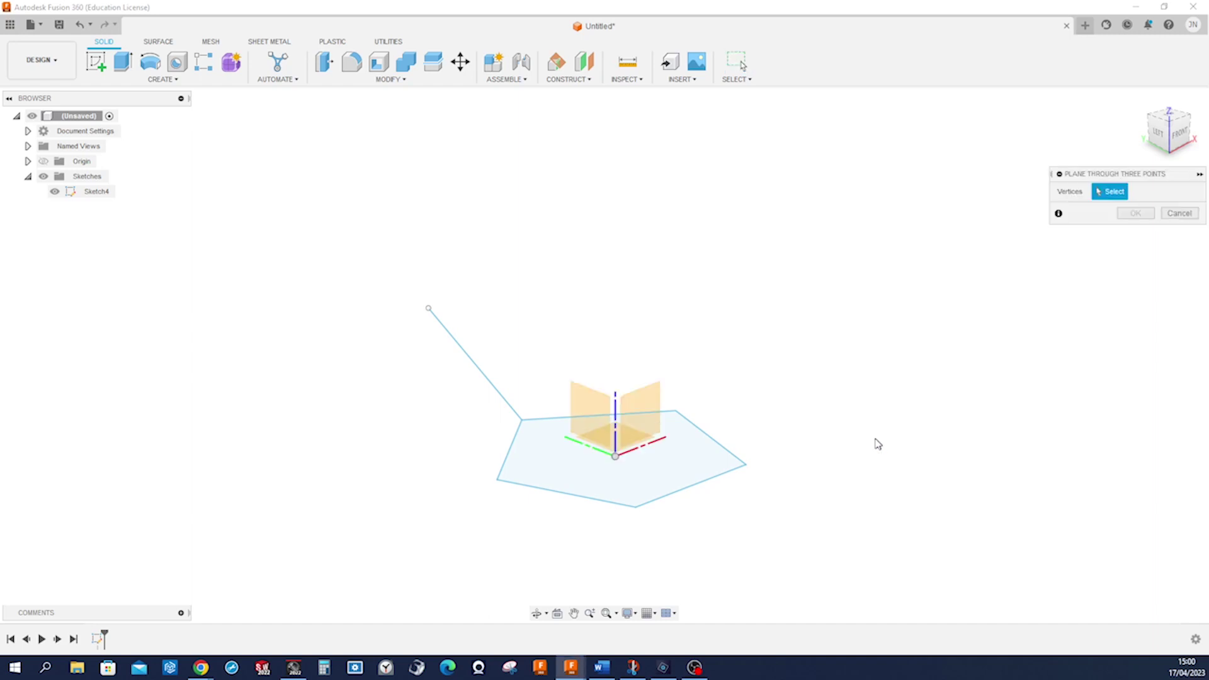
left_click(676, 411)
left_click(523, 421)
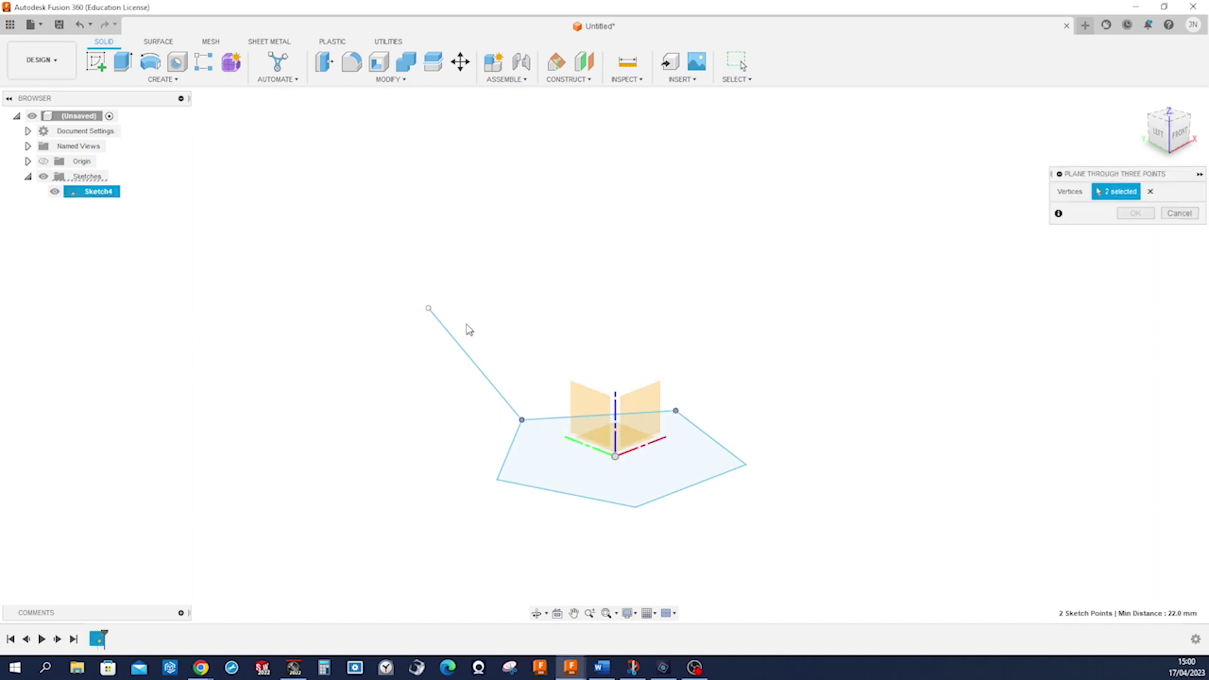
left_click(428, 310)
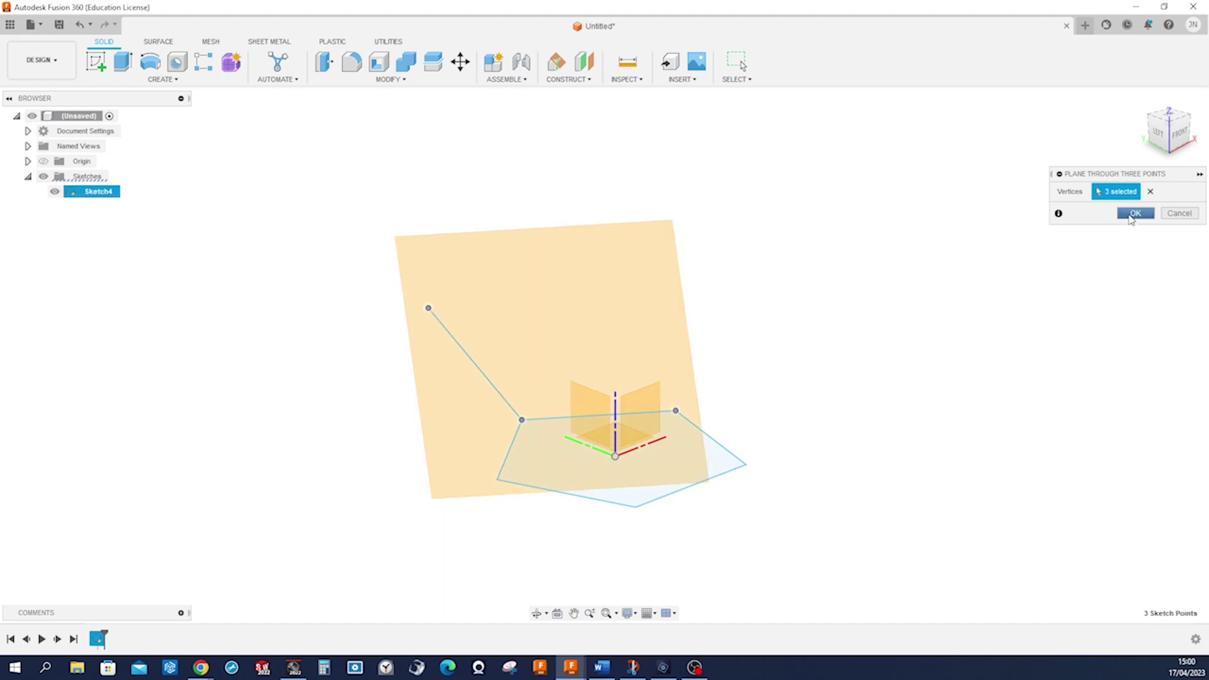
left_click(1136, 213)
key("s")
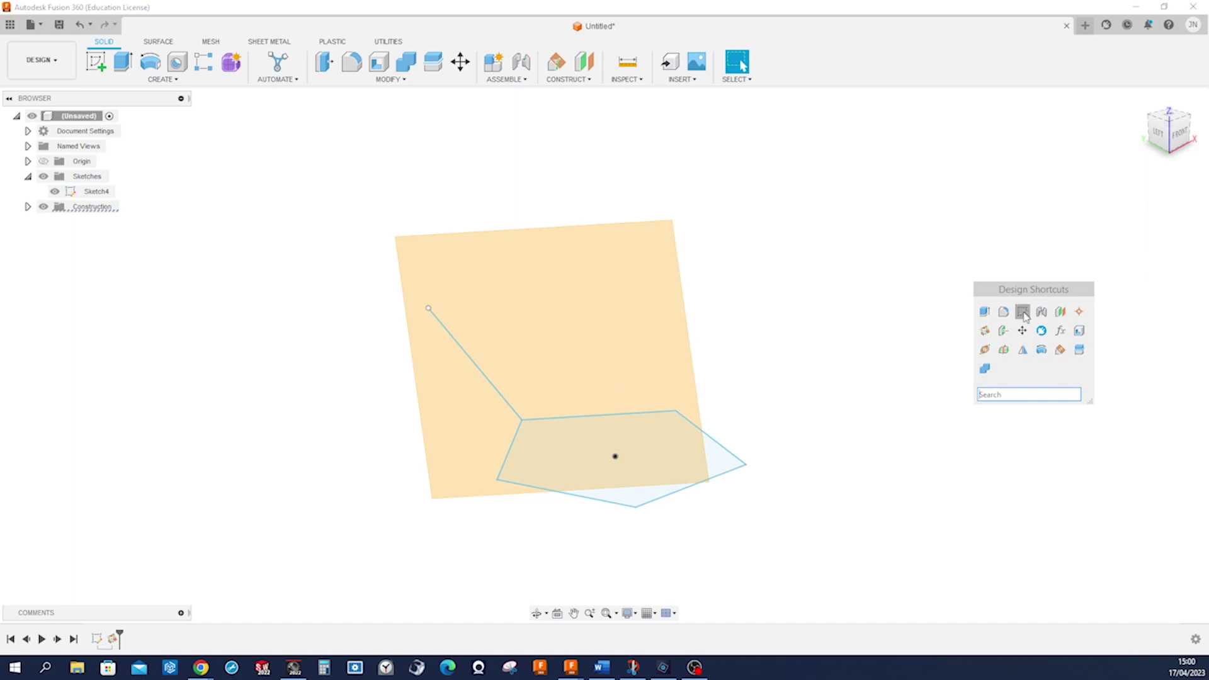
- Start a sketch on the construction plane and place a hexagon polygon
left_click(1043, 313)
left_click(693, 338)
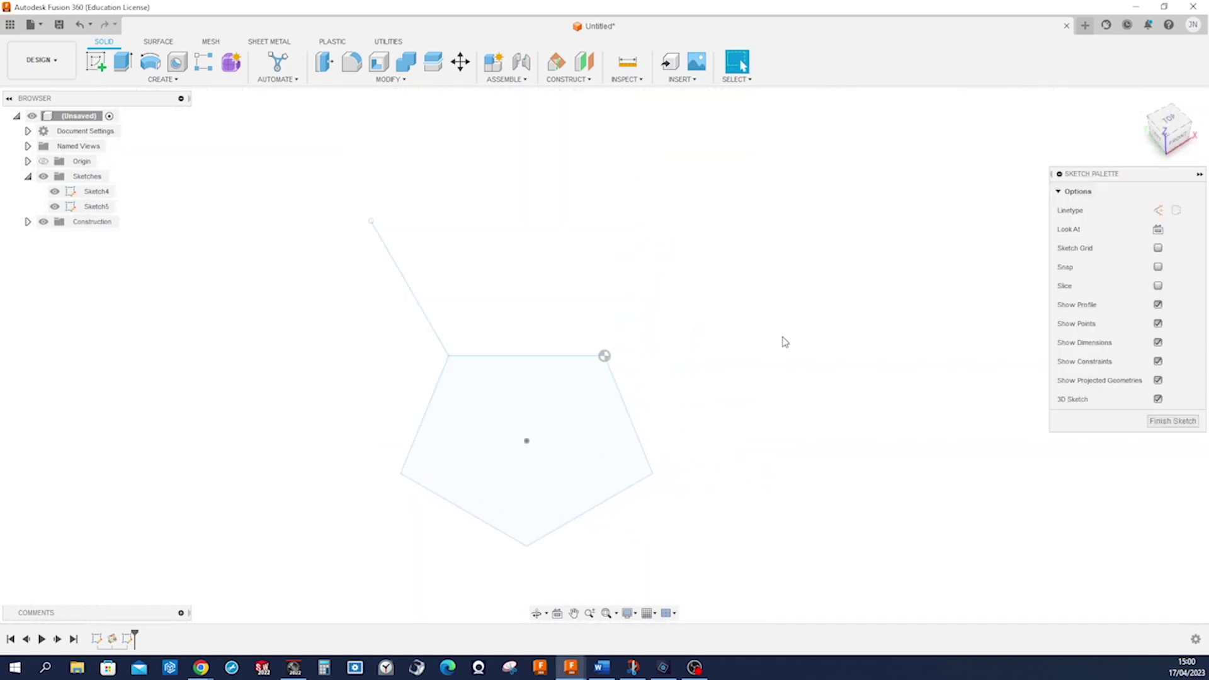
key("s")
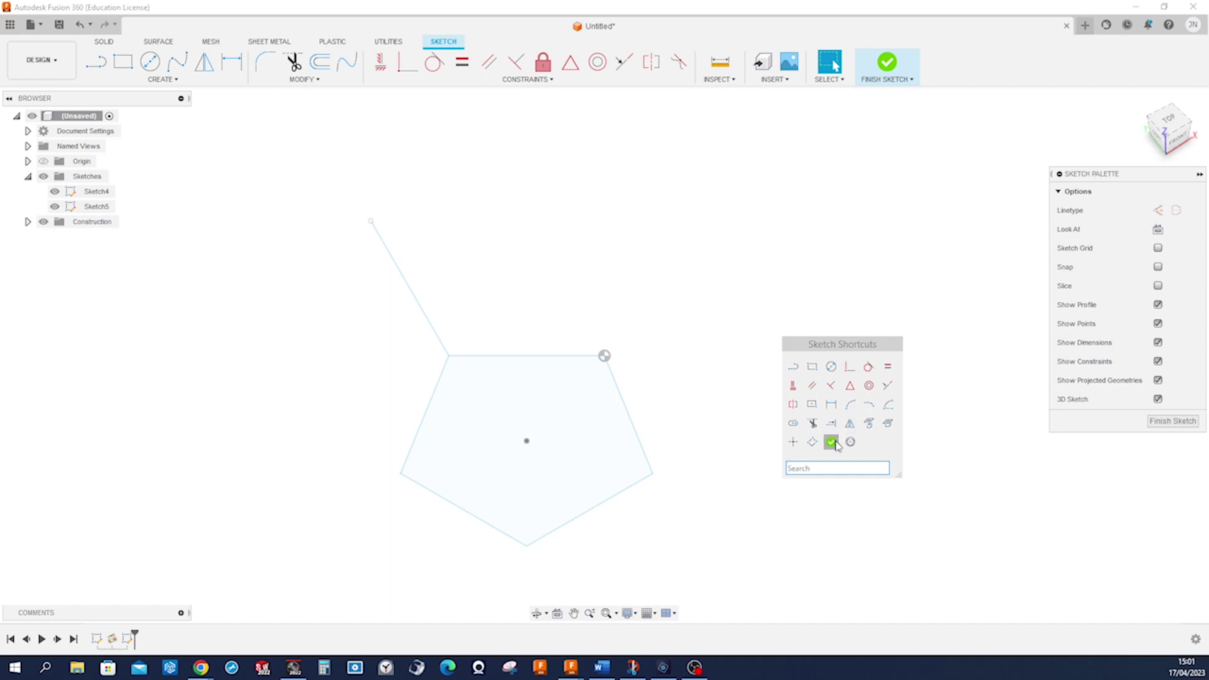
left_click(832, 442)
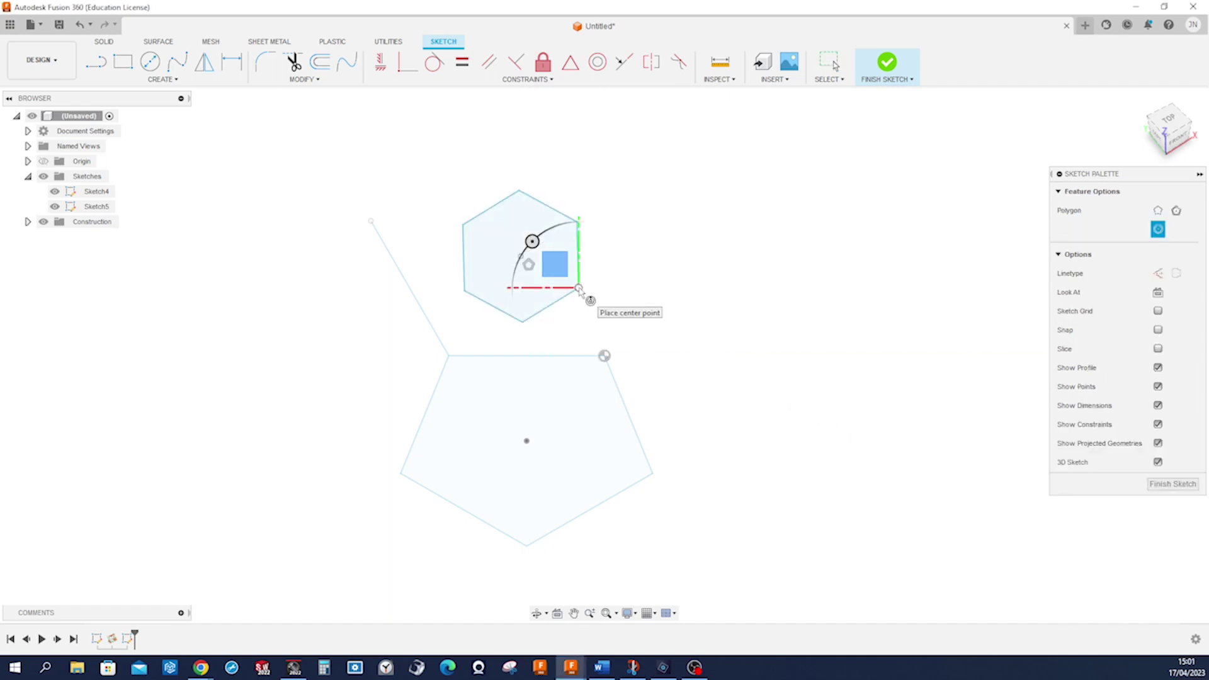
key("Escape")
- Snap two hexagon vertices coincident with the pentagon's top edge vertices
key("s")
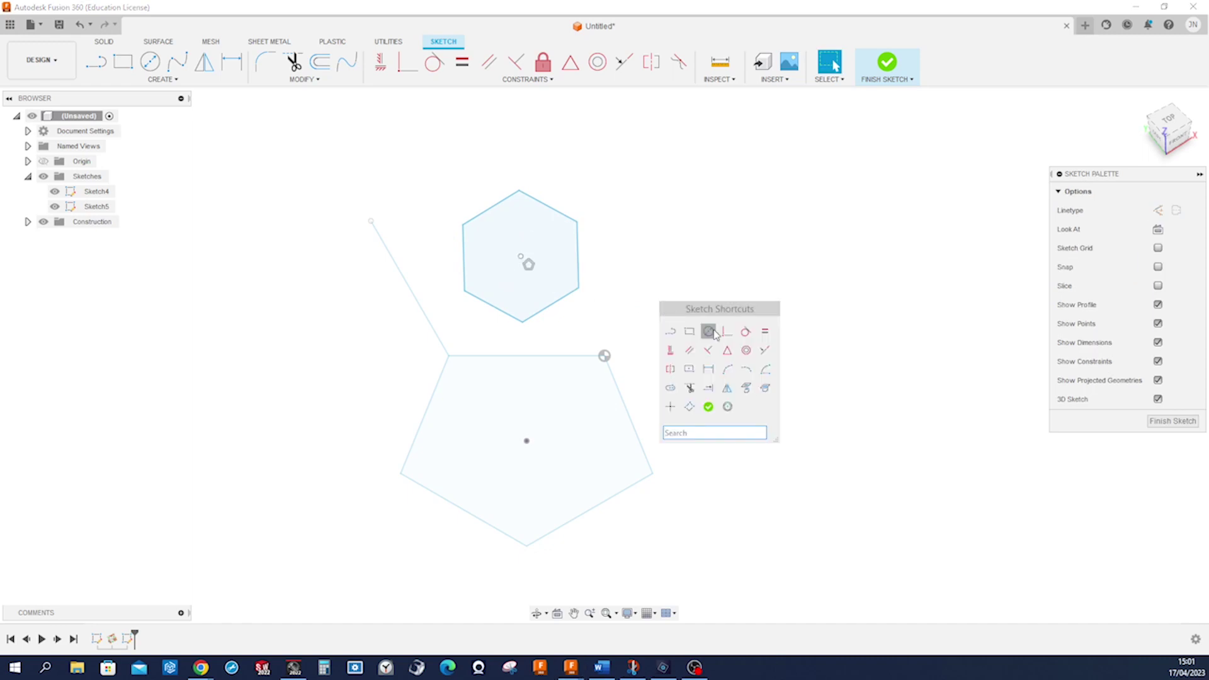
left_click(720, 333)
left_click(580, 291)
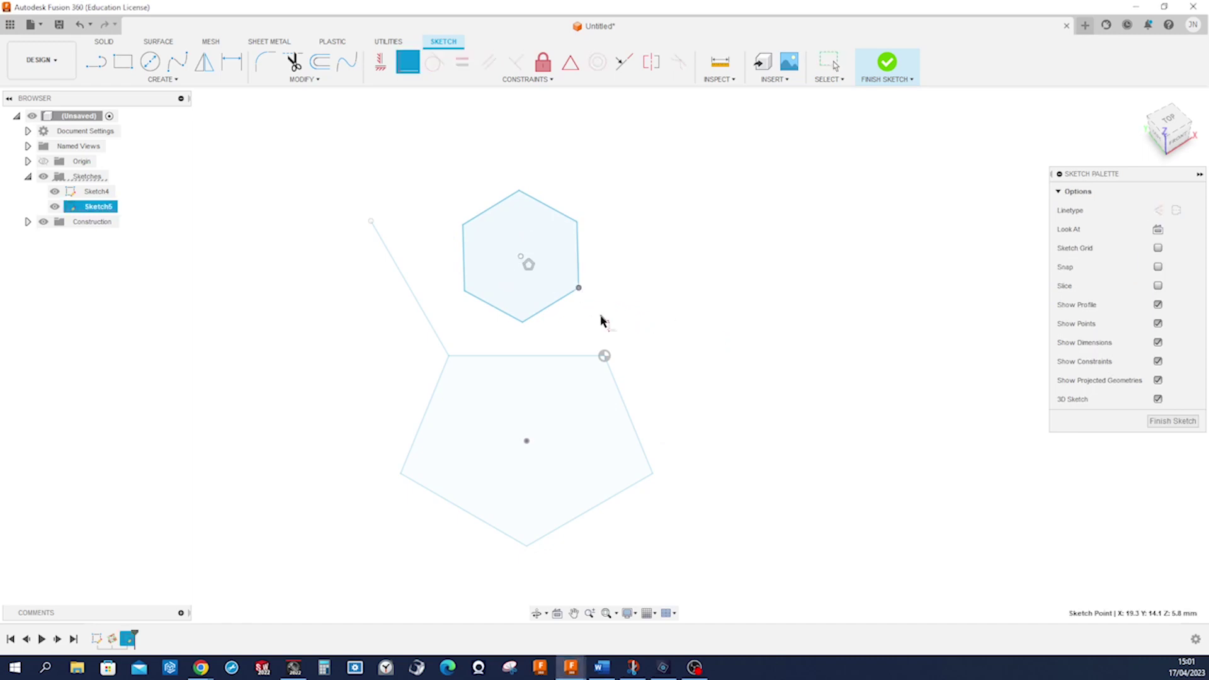
left_click(605, 356)
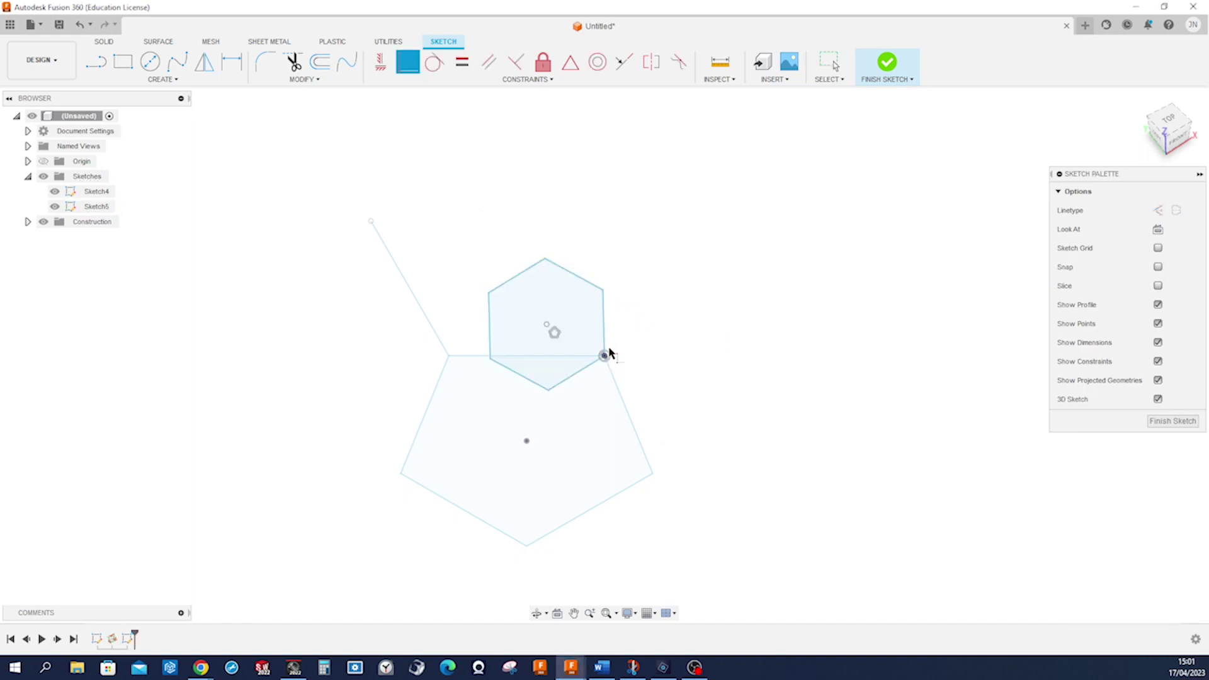
left_click(548, 390)
left_click(449, 357)
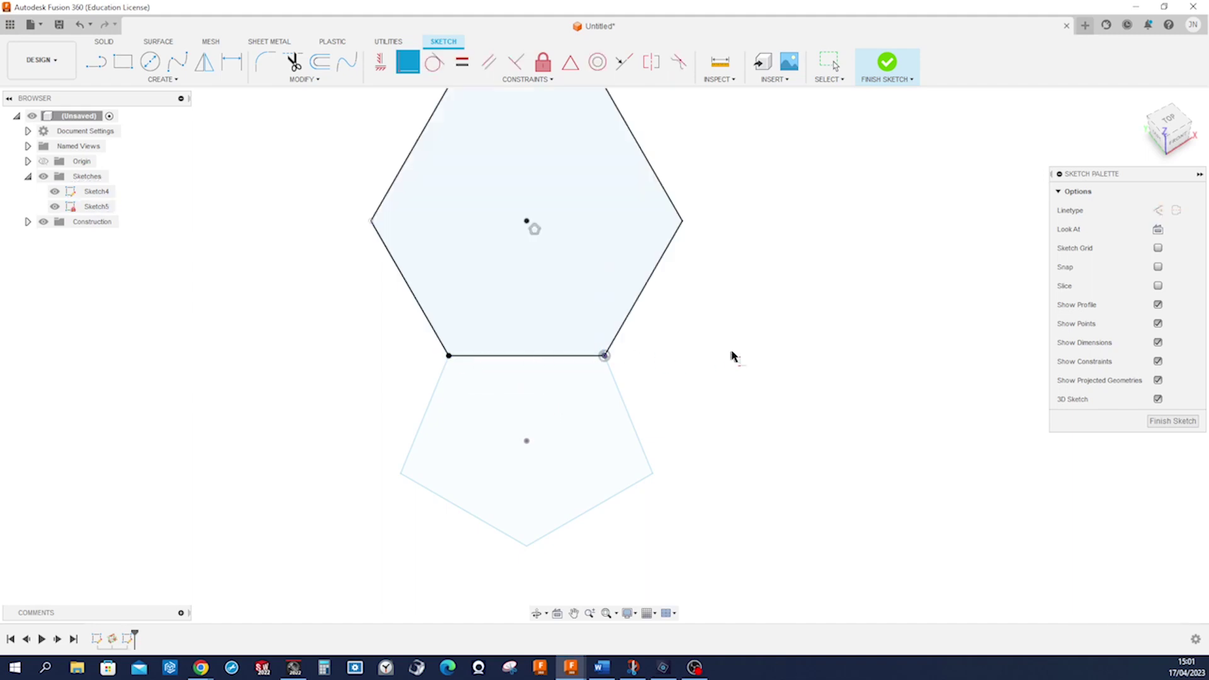
scroll(784, 412, "down", 2)
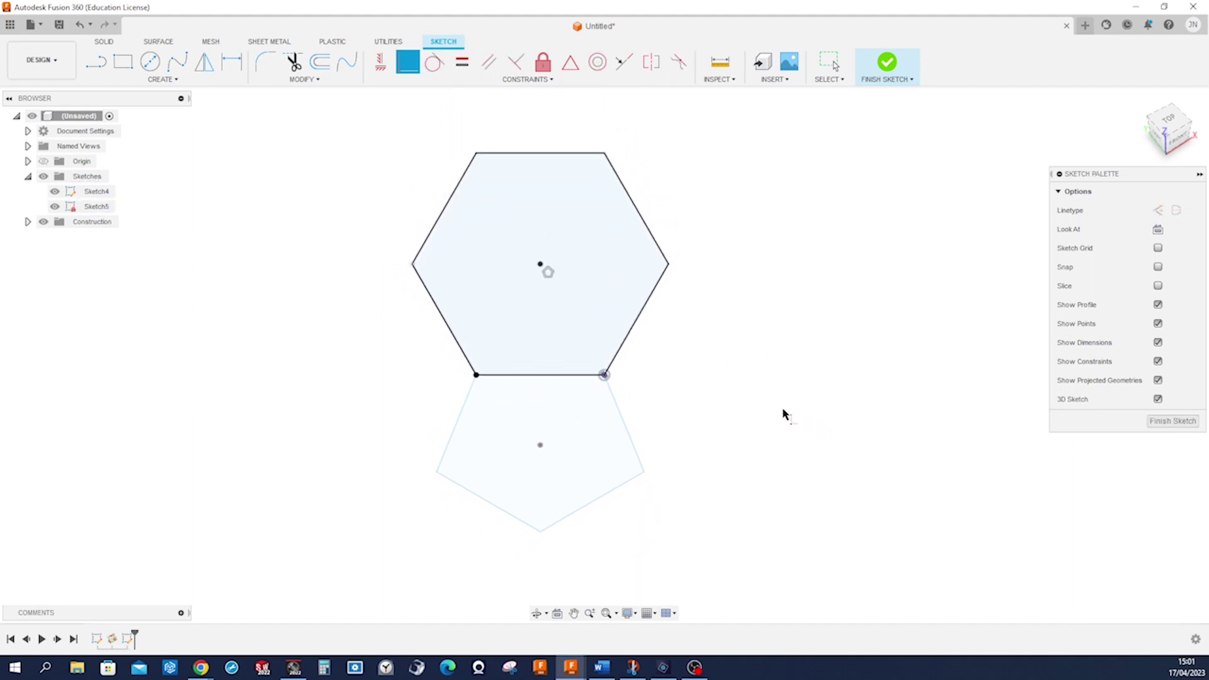
left_click_drag(1186, 140, 1172, 140)
left_click(1172, 139)
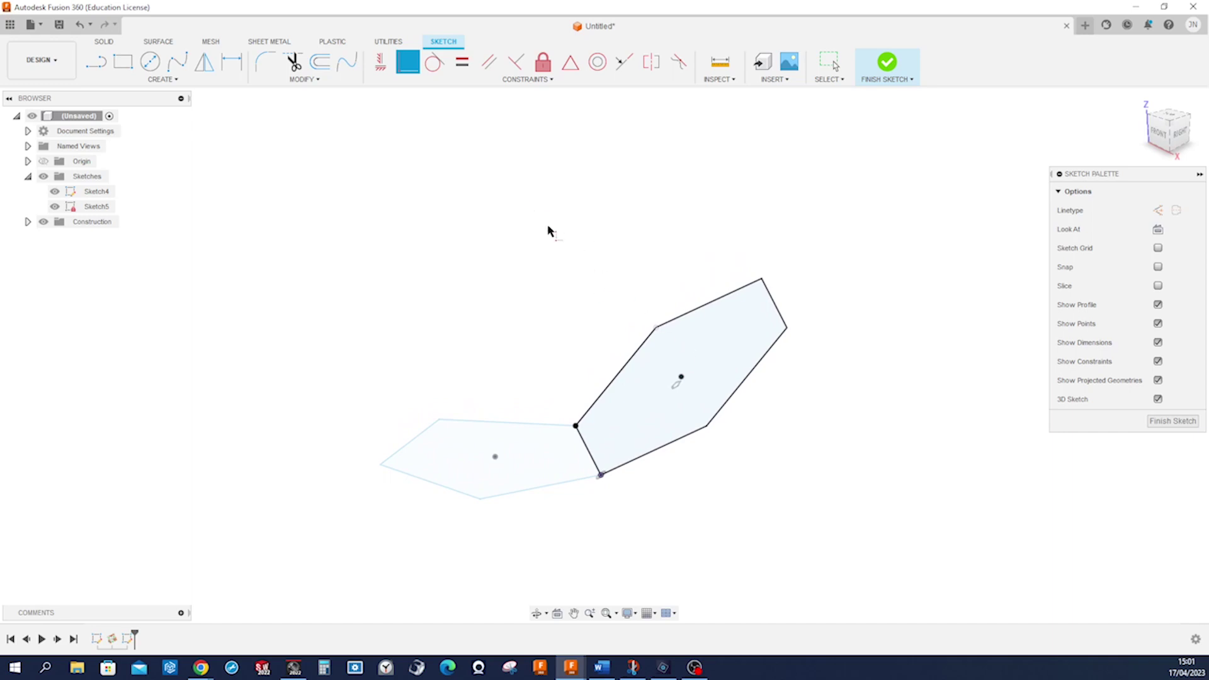
key("s")
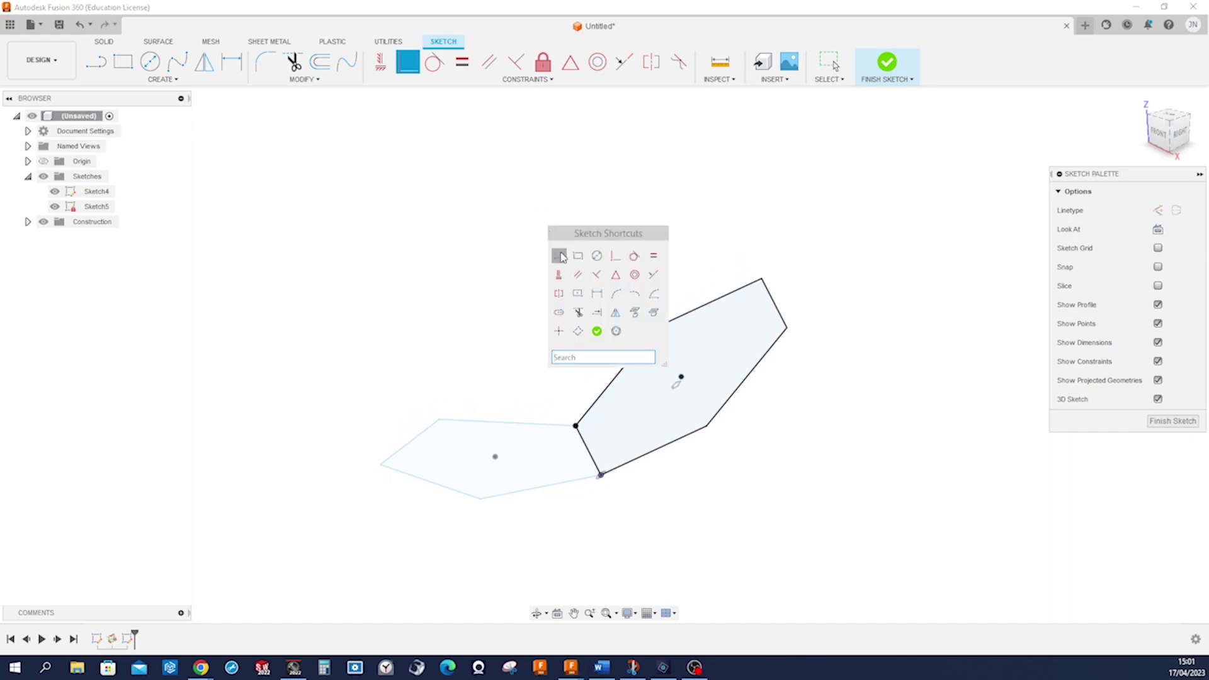
key("Escape")
- Draw a 3D line rising upward from the shared edge vertex off the sketch plane
middle_click_drag(604, 315, 522, 266, "shift")
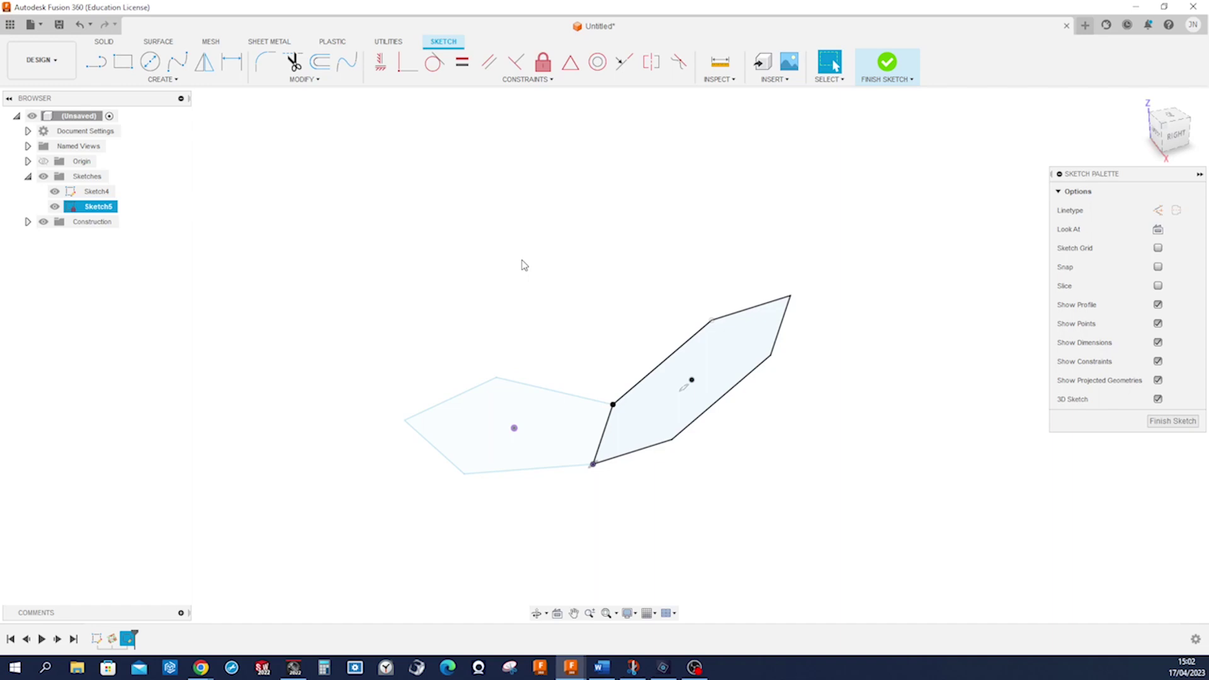
key("s")
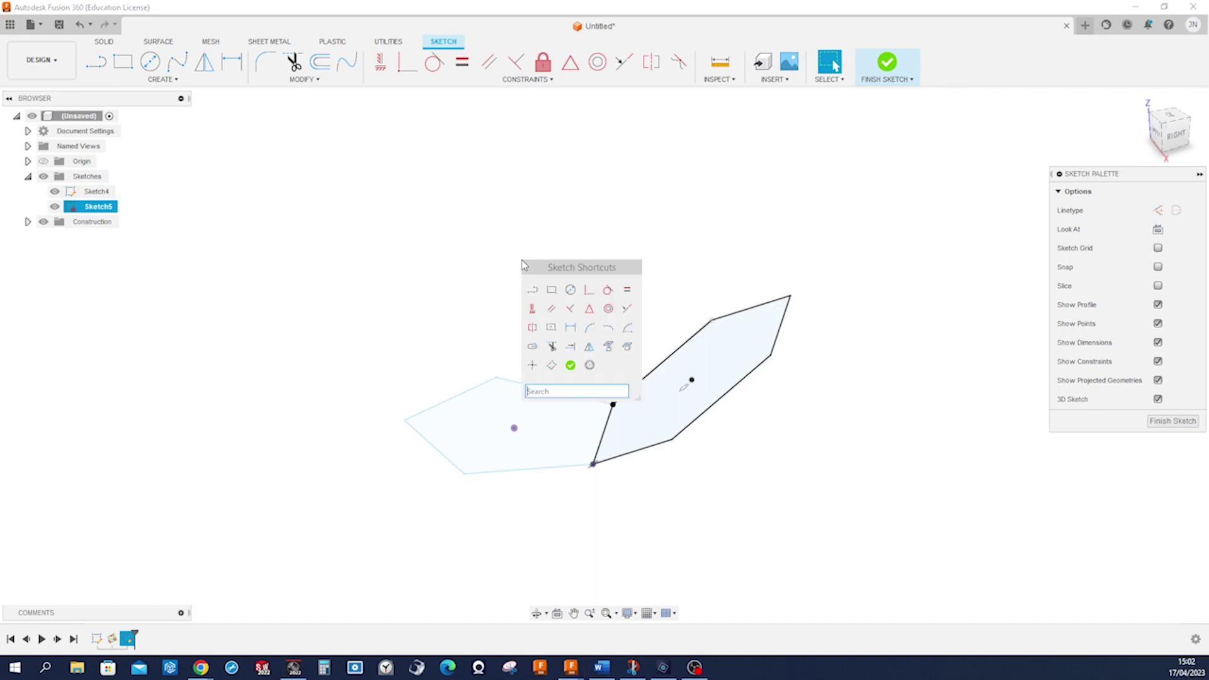
left_click(532, 290)
mouse_move(535, 308)
middle_mouse_down("shift")
mouse_move(557, 394)
mouse_move(613, 424)
mouse_move(605, 442)
middle_mouse_up("shift")
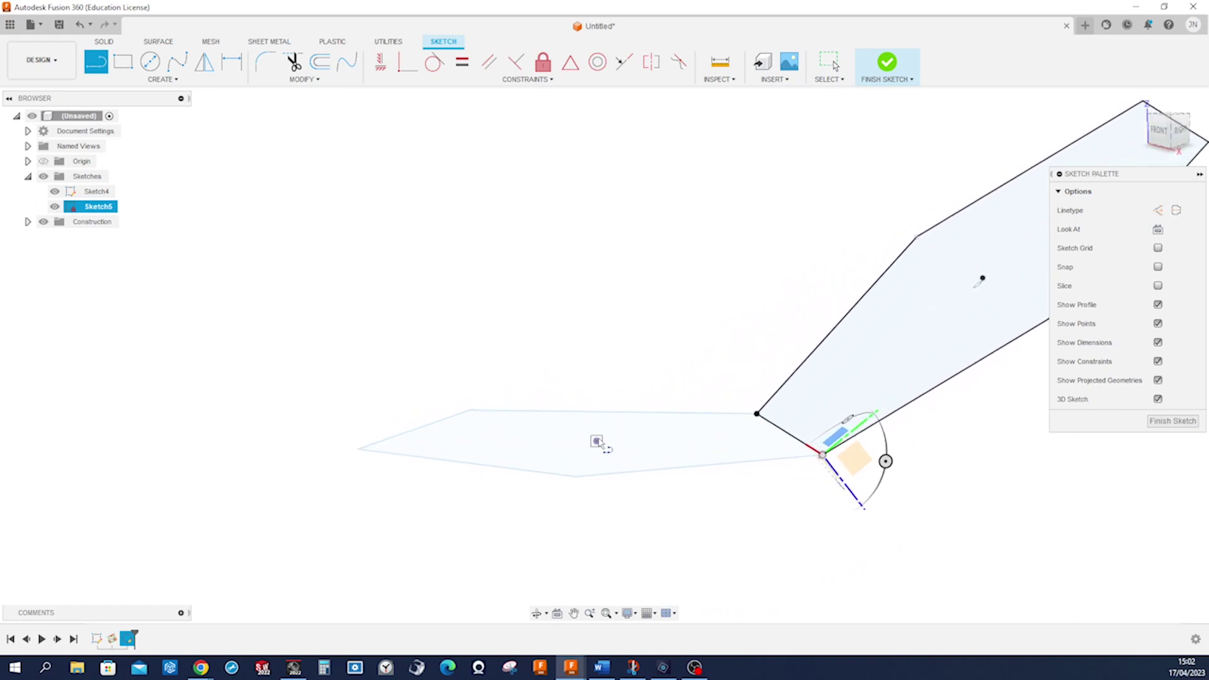
left_click(597, 442)
middle_click_drag(599, 311, 610, 282, "shift")
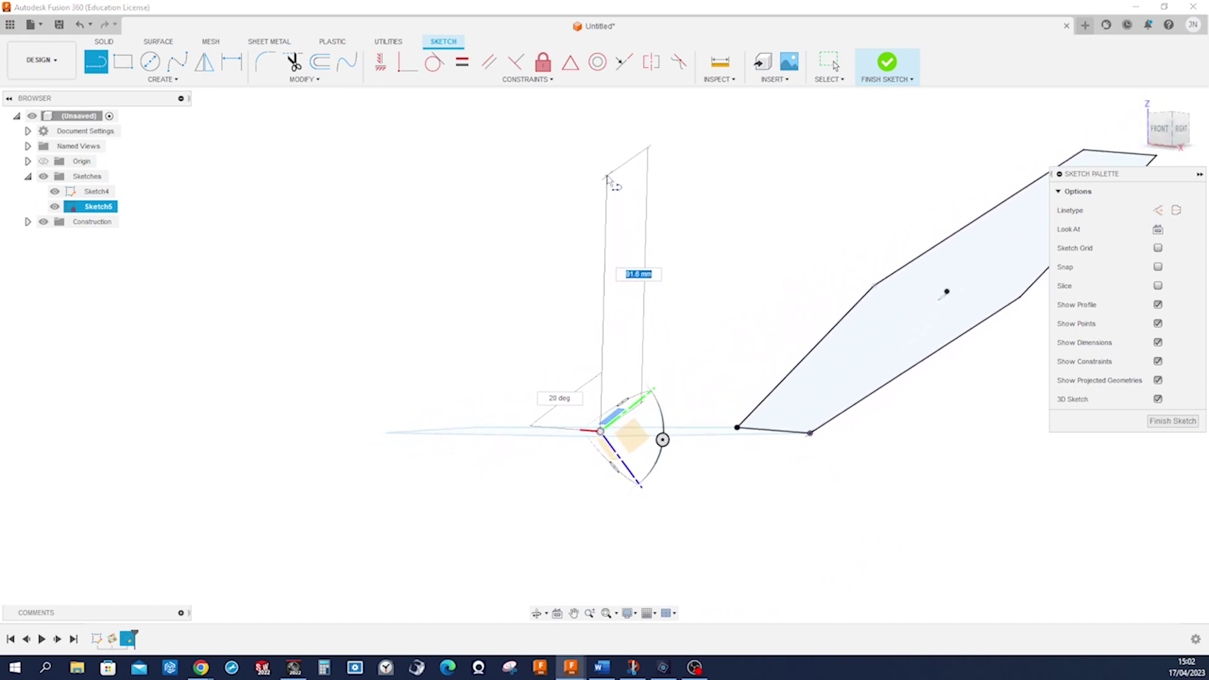
left_click(608, 181)
key("Escape")
middle_click_drag(608, 179, 295, 248, "shift")
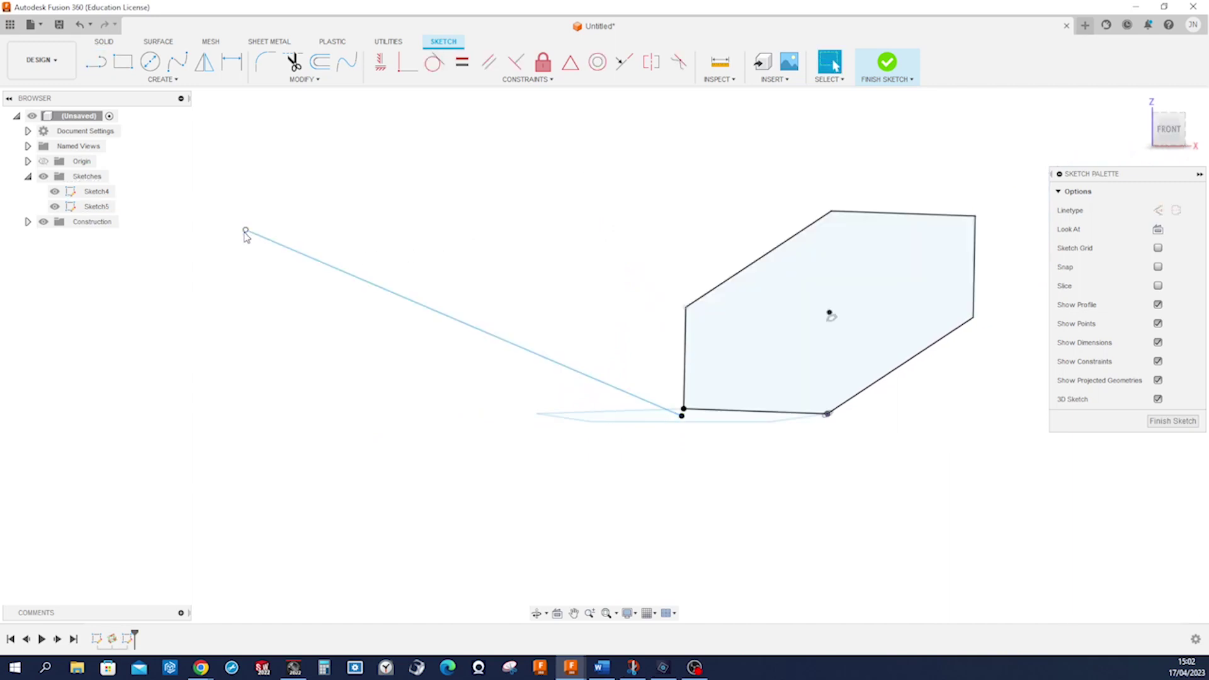
- Move the line's top endpoint sideways with Move/Copy and confirm
left_click(245, 231)
key("m")
middle_click_drag(289, 236, 171, 236, "shift")
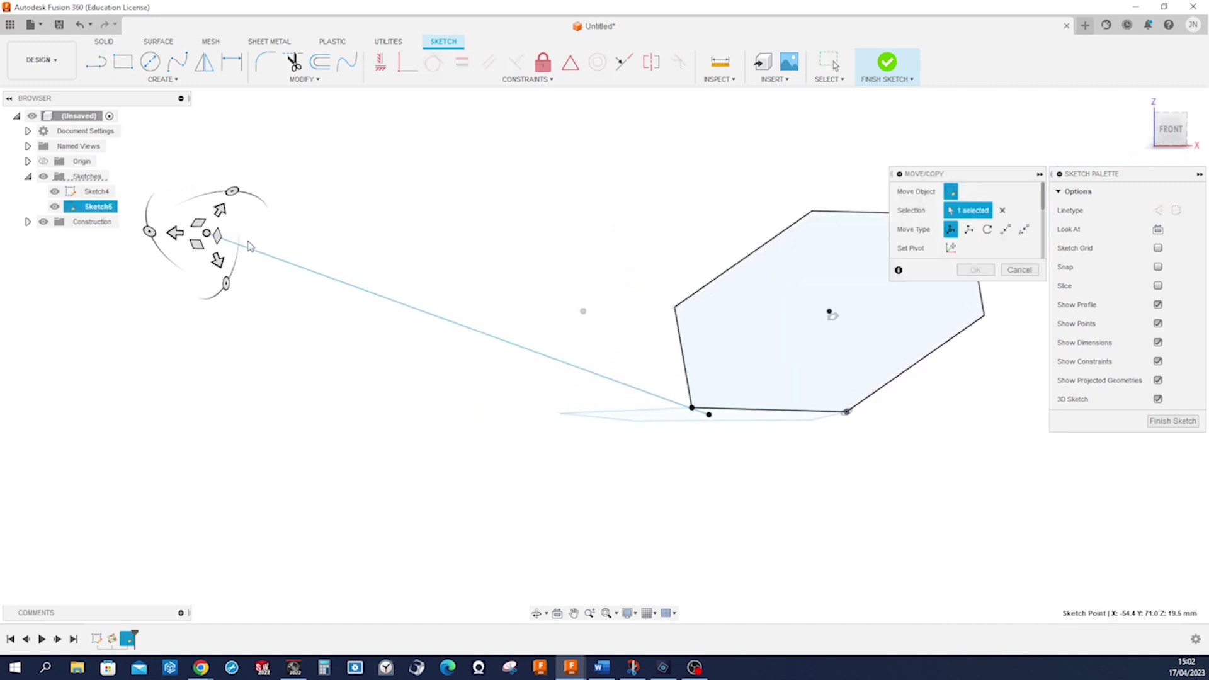
left_click_drag(170, 235, 757, 248)
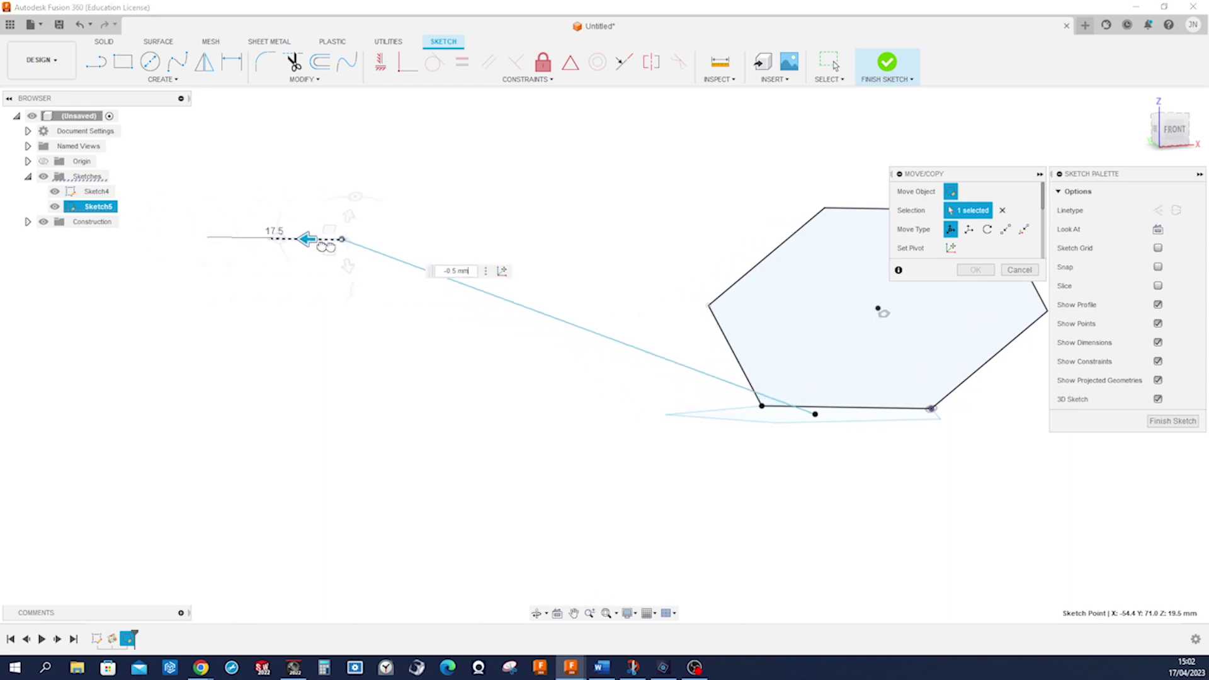
key("Return")
middle_click_drag(760, 273, 529, 337, "shift")
- Constrain the line perpendicular to the pentagon's and the hexagon's bottom edges
key("s")
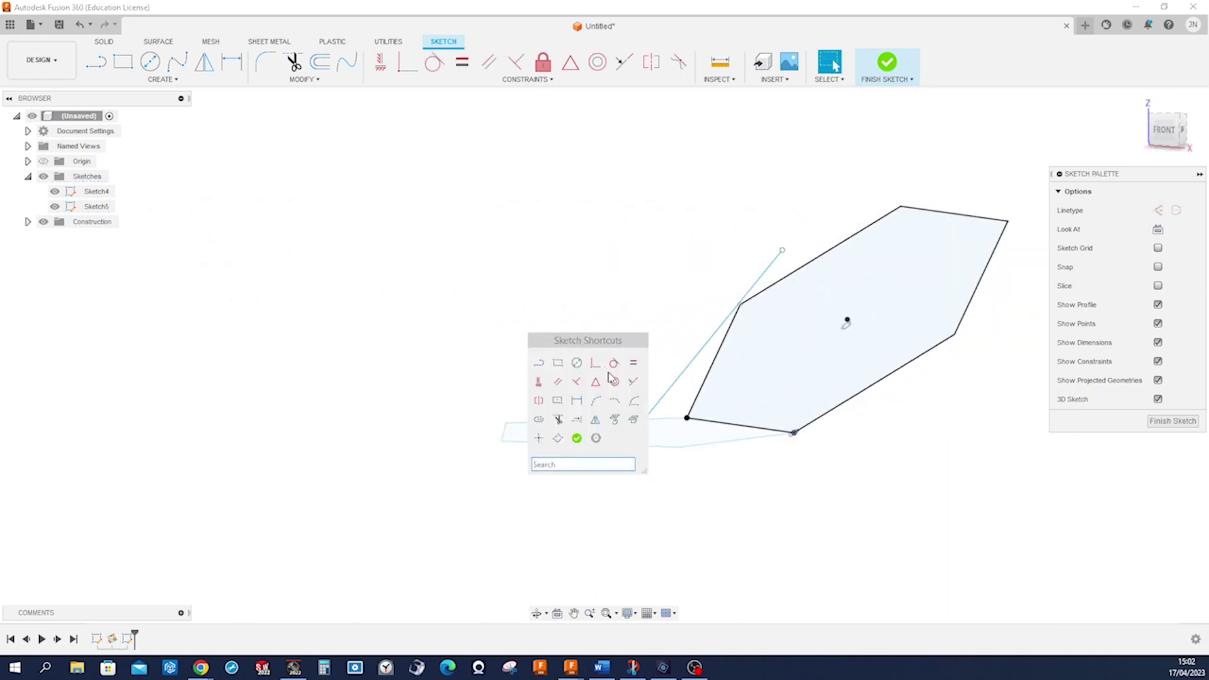
left_click(576, 382)
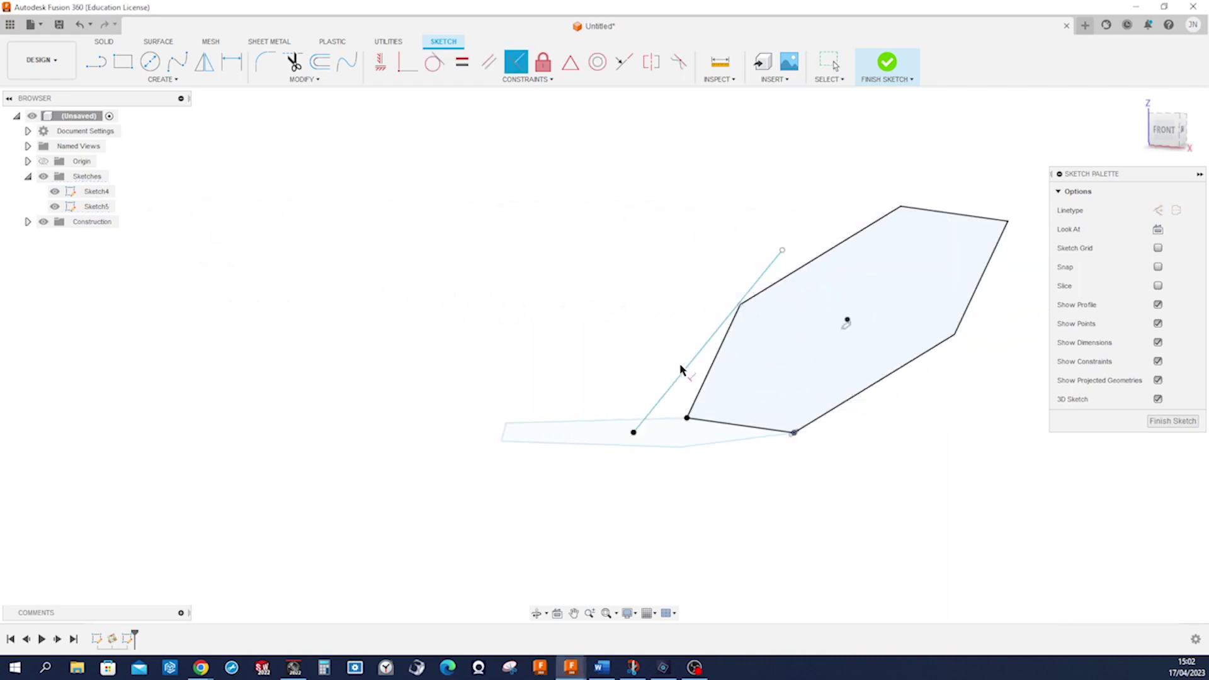
left_click(681, 370)
left_click(614, 423)
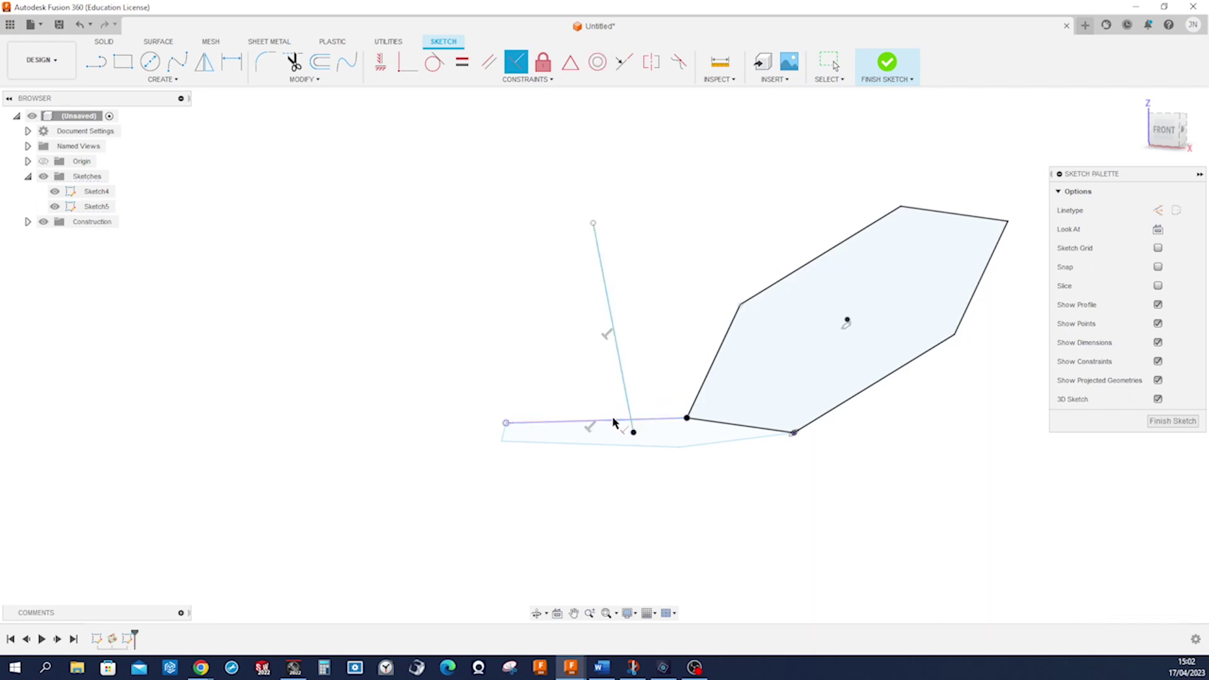
middle_click_drag(681, 362, 753, 426, "shift")
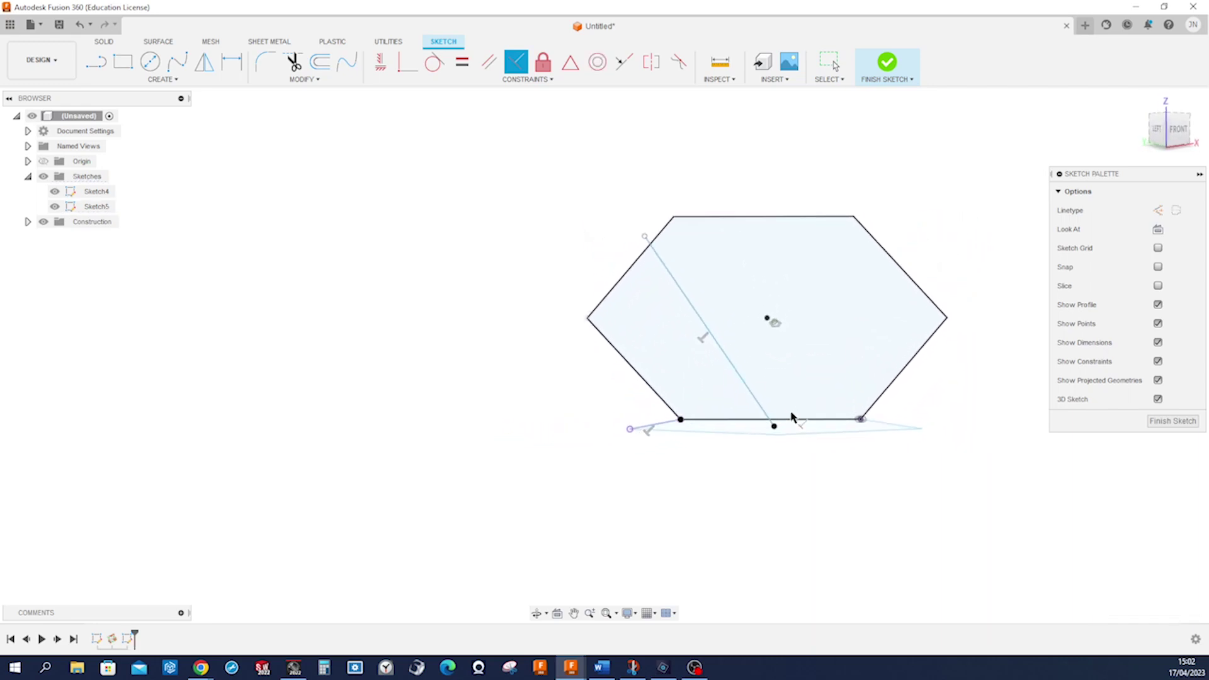
left_click(742, 425)
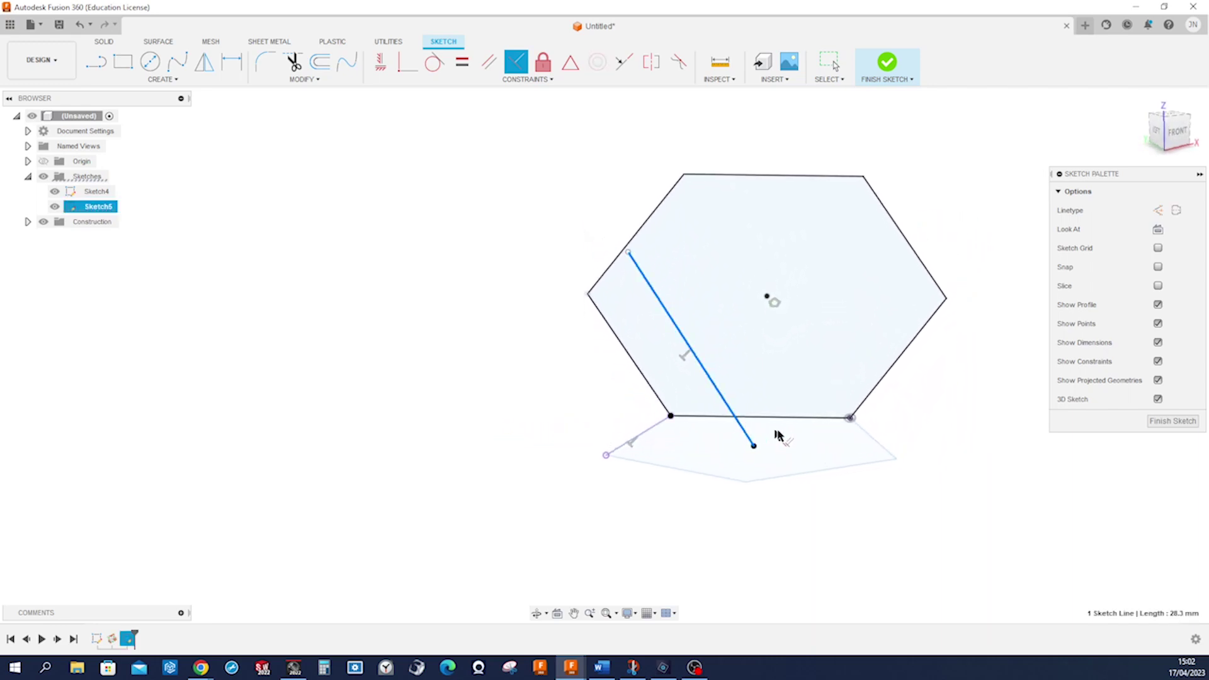
left_click(816, 420)
middle_click_drag(879, 429, 479, 316, "shift")
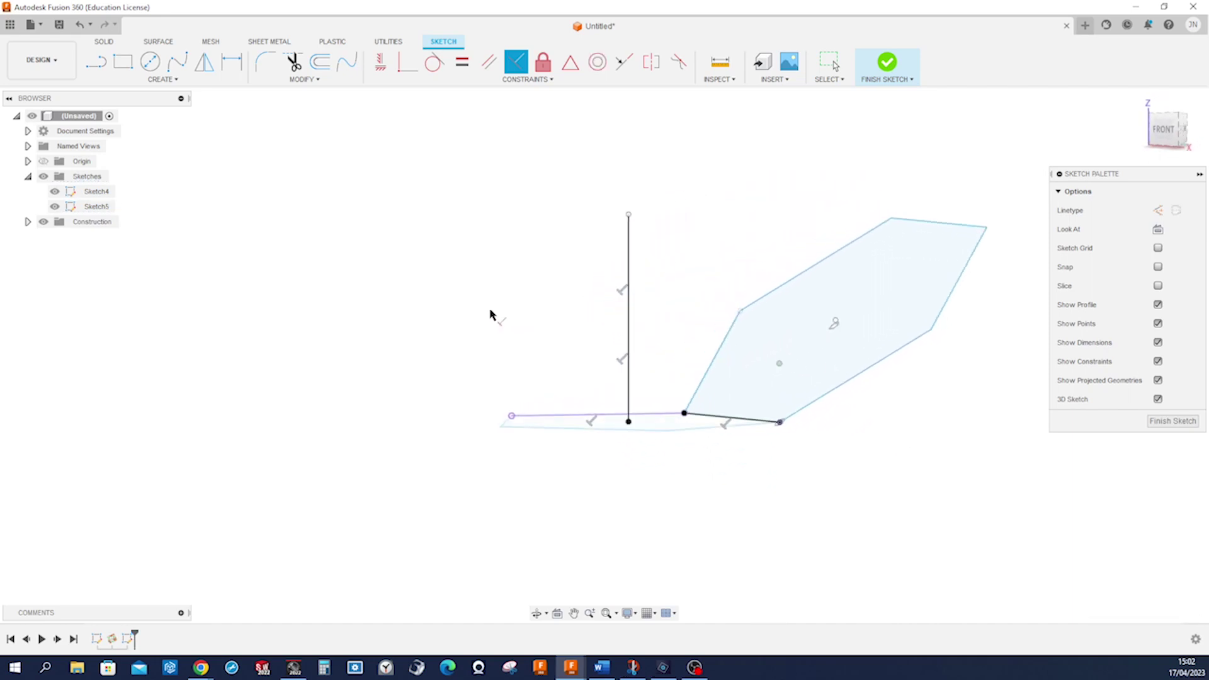
key("Escape")
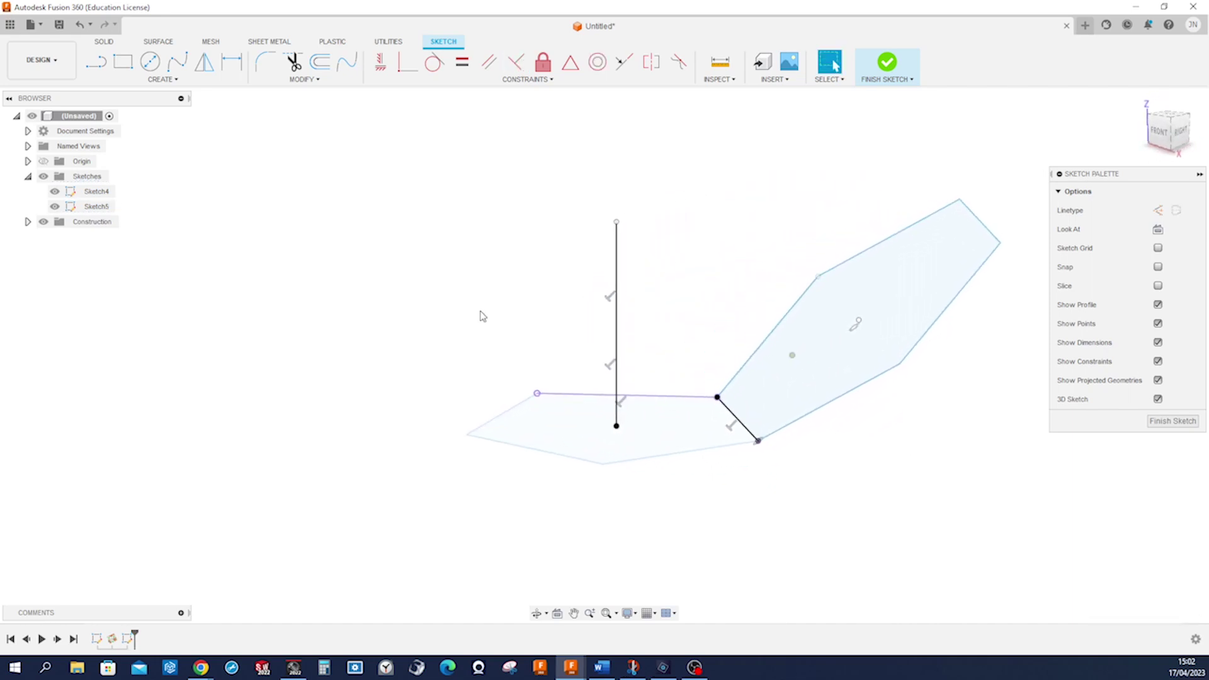
- Draw a line from the upright line's top down to a point inside the hexagon panel
right_click(481, 316)
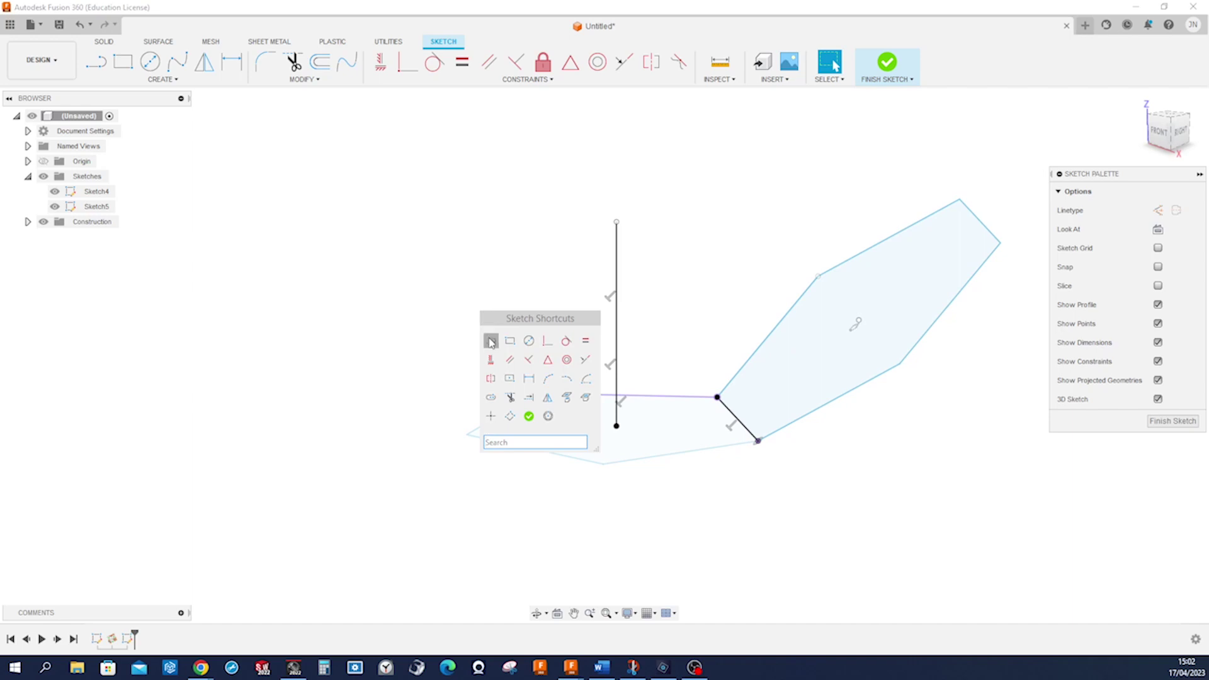
left_click(491, 342)
left_click(616, 222)
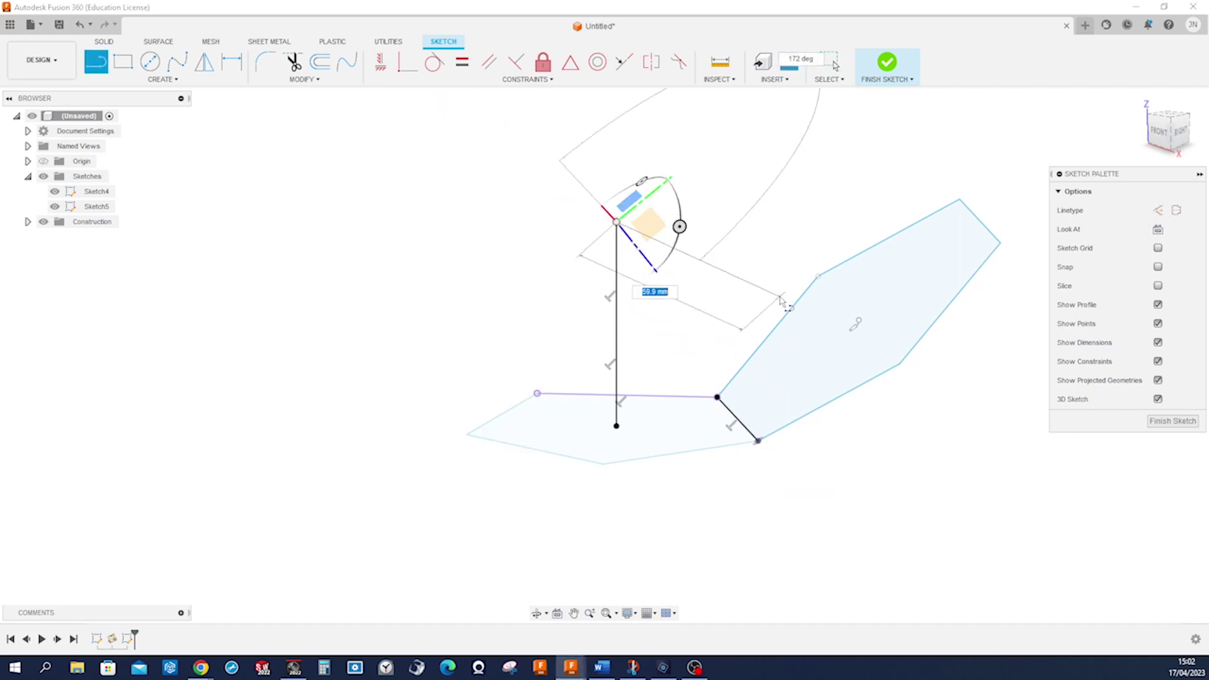
left_click(858, 320)
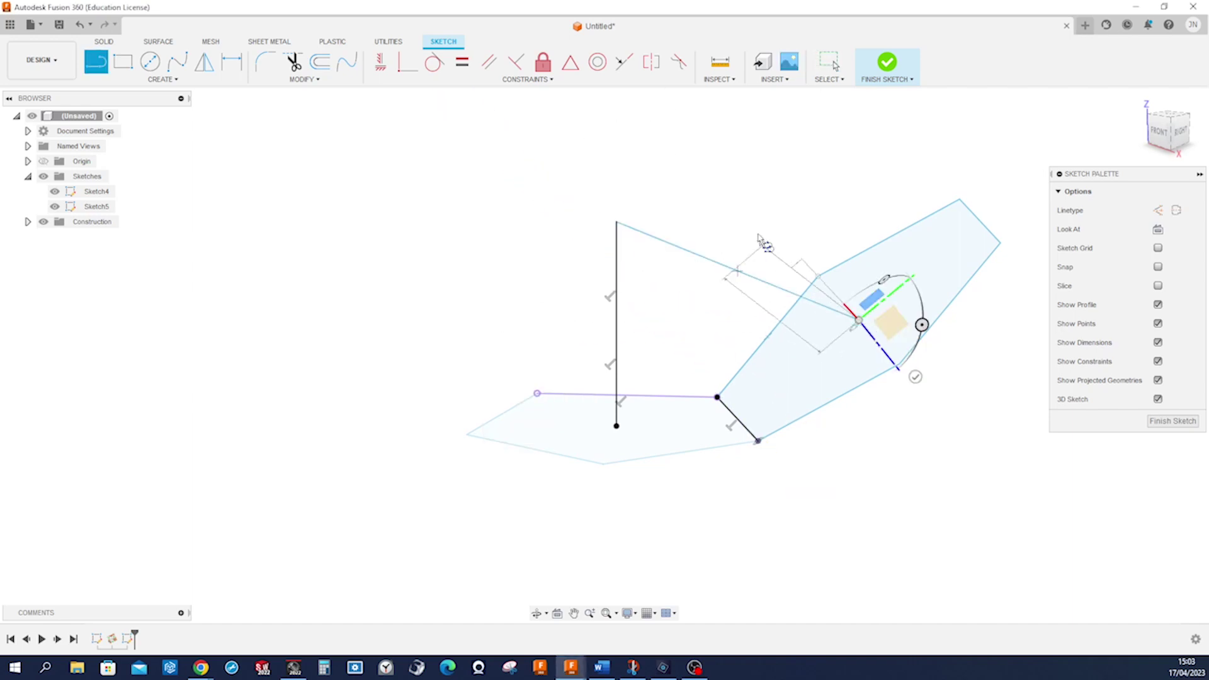
key("Escape")
- Constrain the new diagonal line perpendicular to the hexagon
key("s")
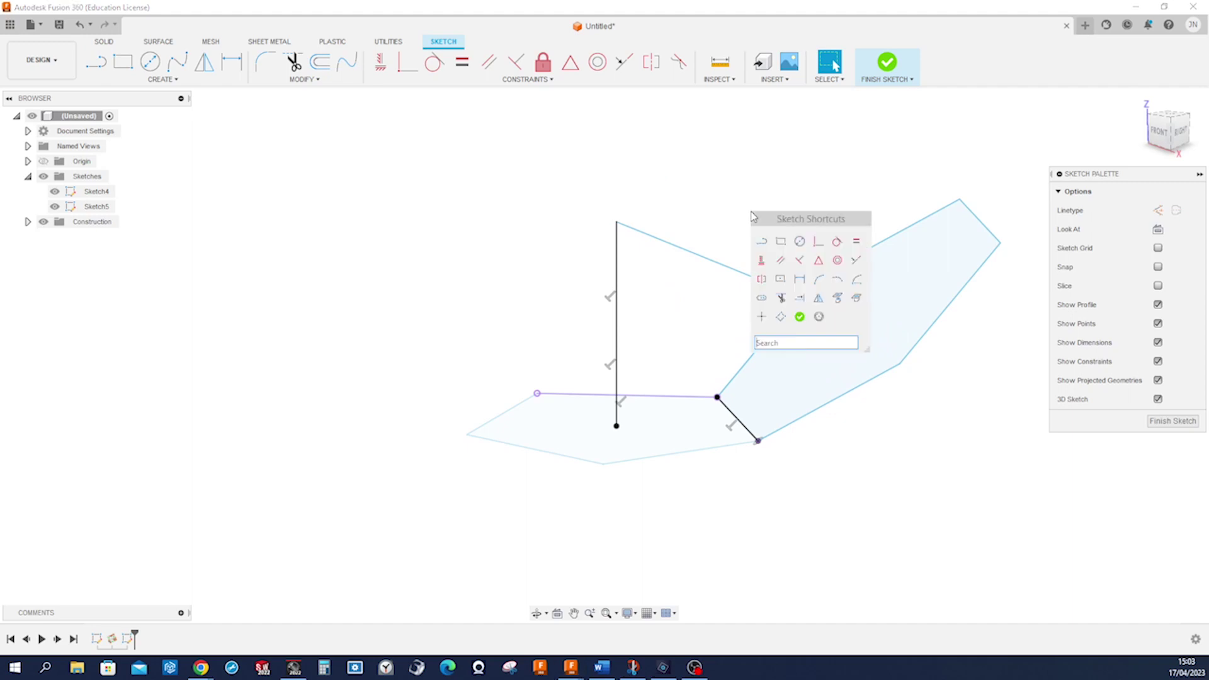
left_click(799, 260)
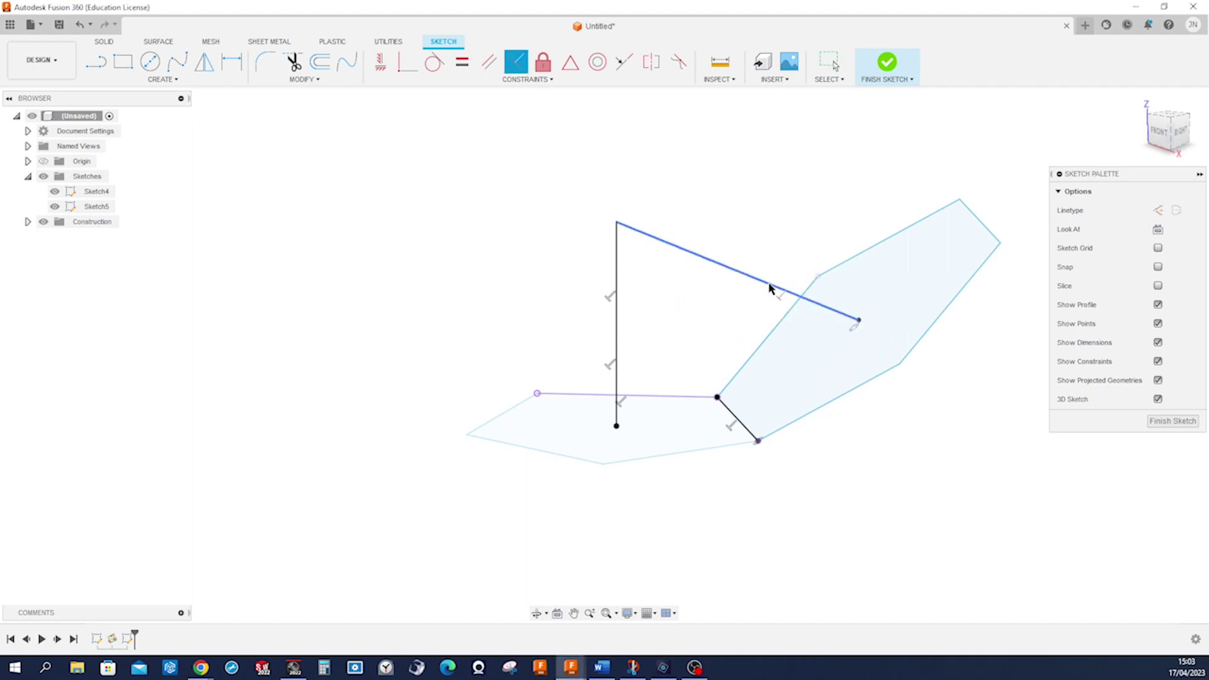
left_click(771, 287)
left_click(778, 317)
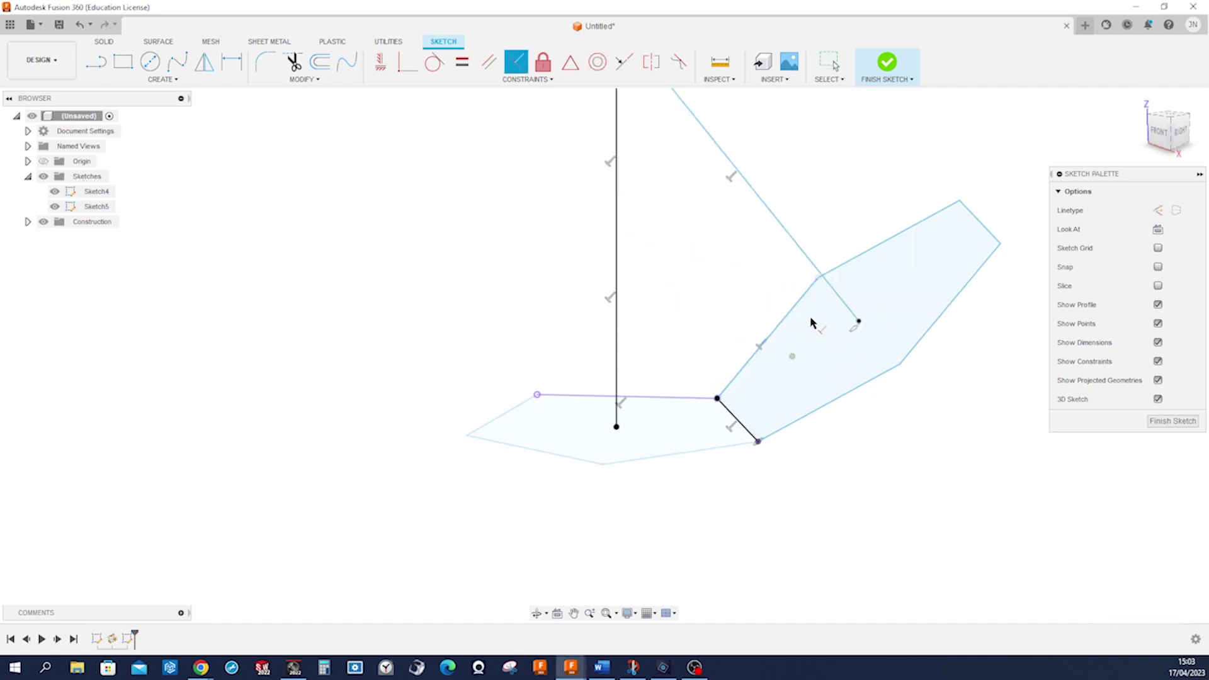
middle_click_drag(810, 319, 811, 289, "shift")
key("Escape")
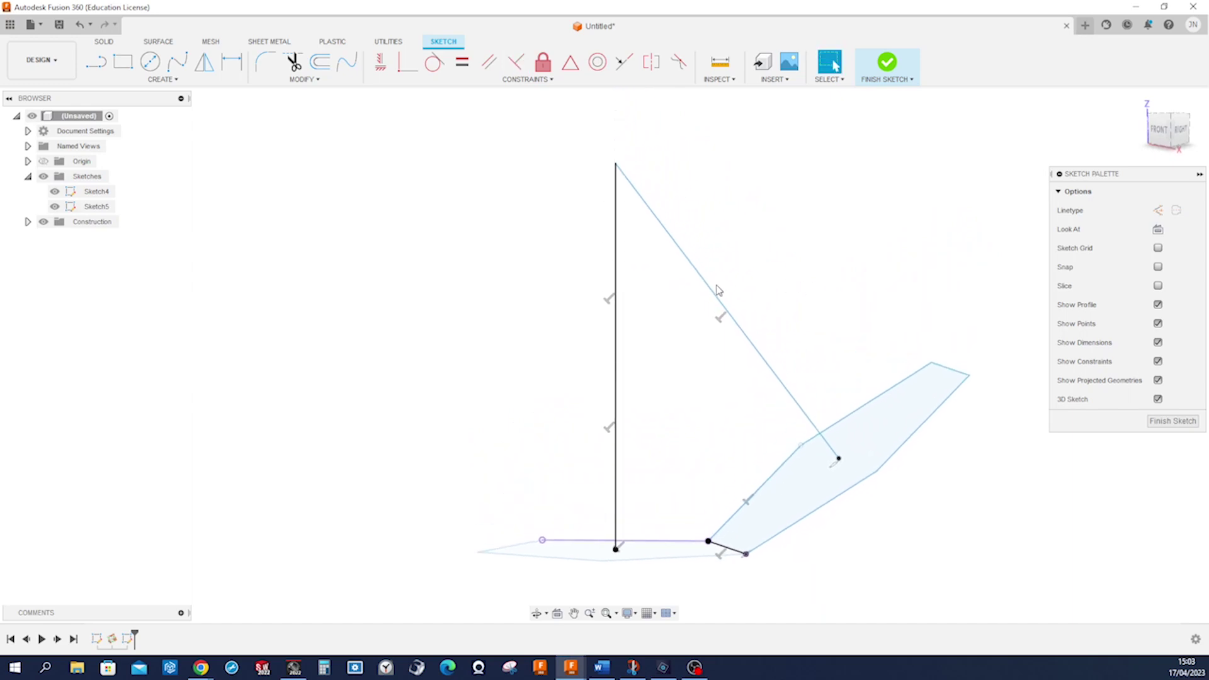
left_click(715, 288)
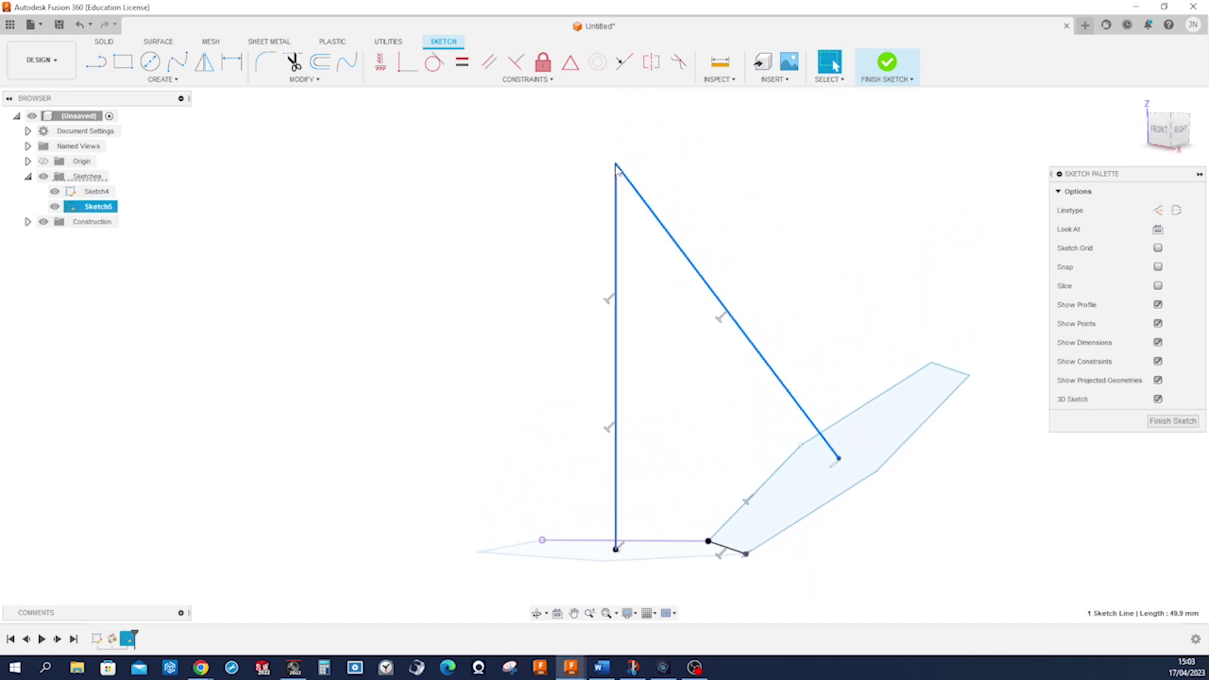
key("Return")
mouse_move(1066, 513)
middle_mouse_down("shift")
mouse_move(882, 303)
mouse_move(894, 313)
middle_mouse_up("shift")
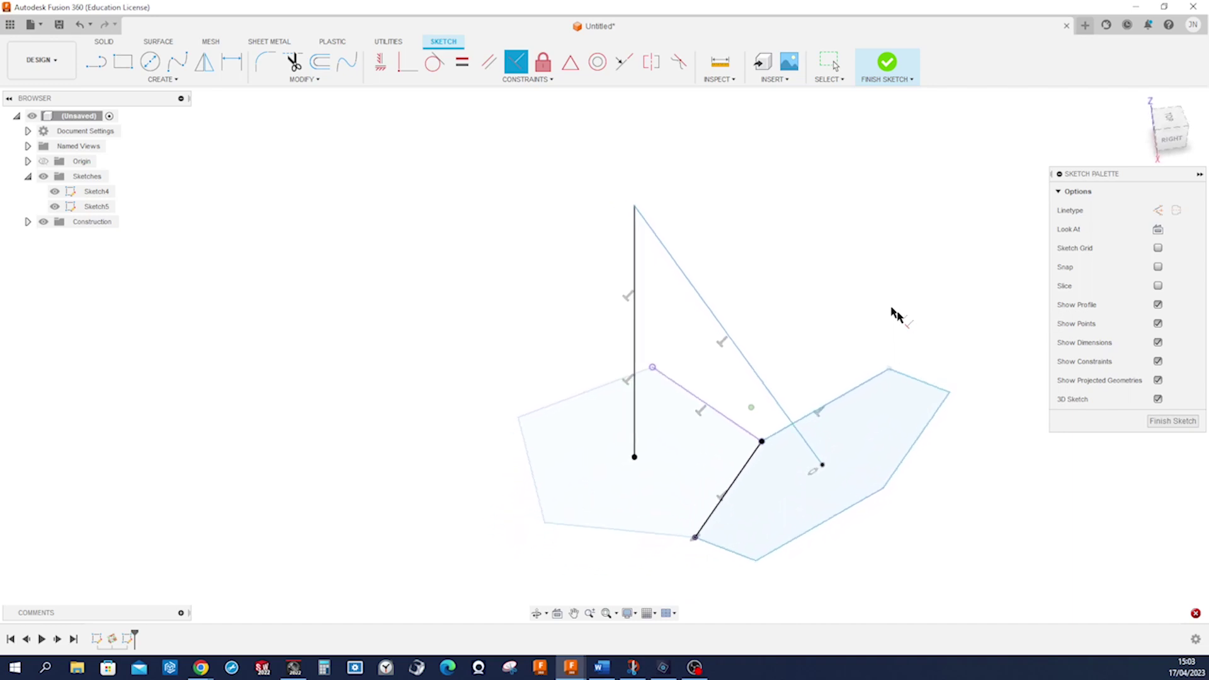
- Finish the sketch and create a plane through both line tips and the pentagon centre
left_click(1152, 424)
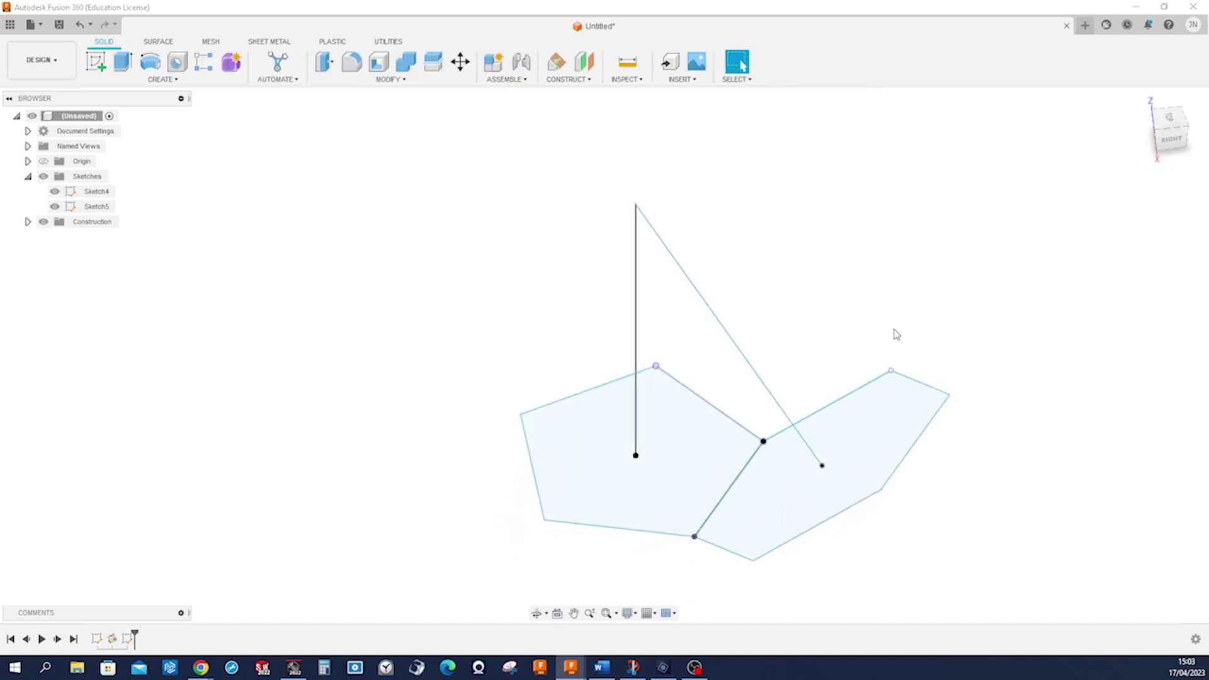
key("s")
left_click(923, 395)
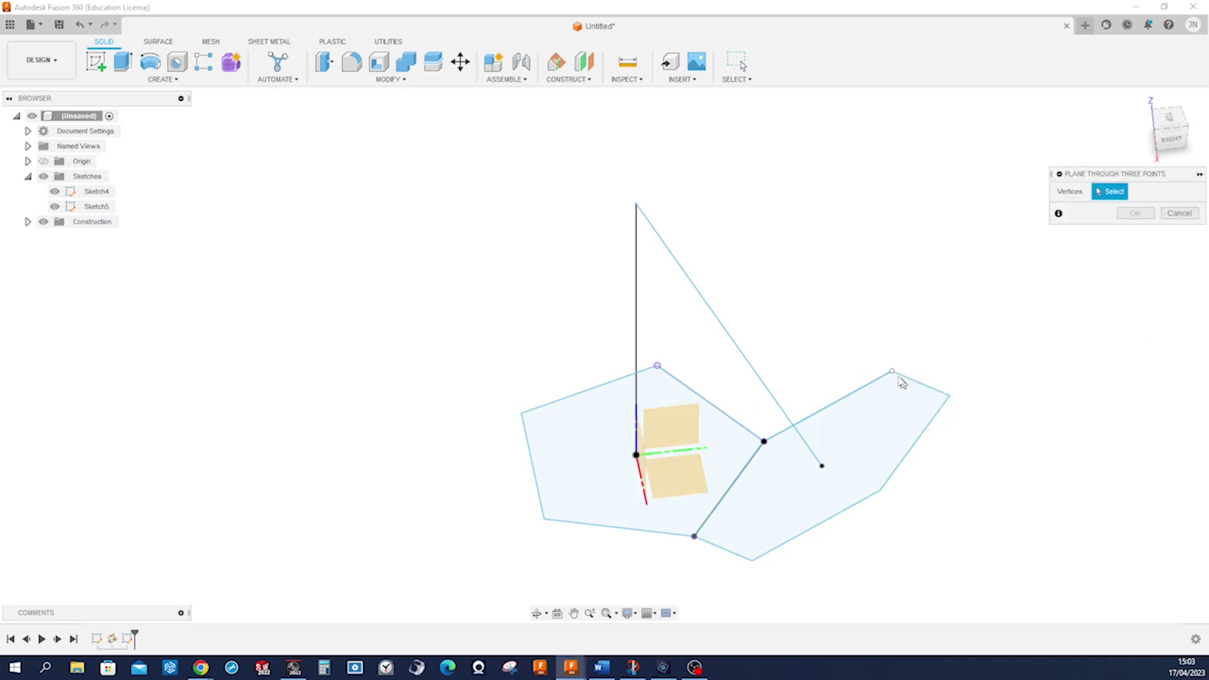
left_click(635, 206)
left_click(823, 467)
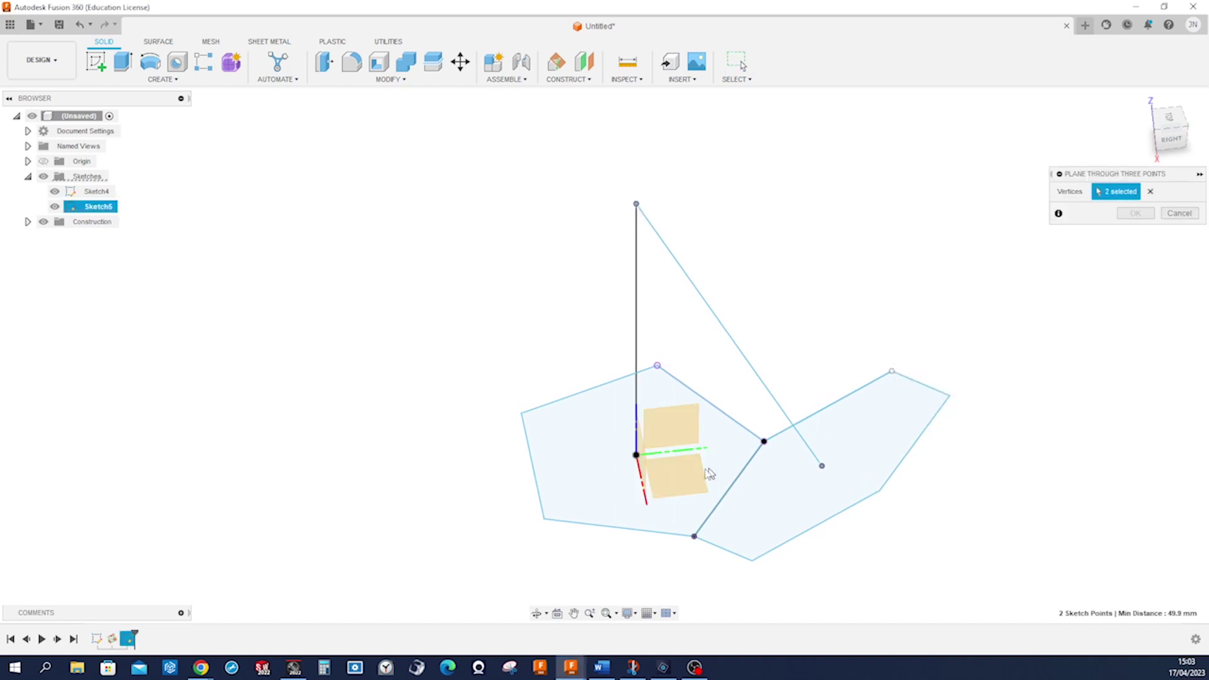
left_click(635, 455)
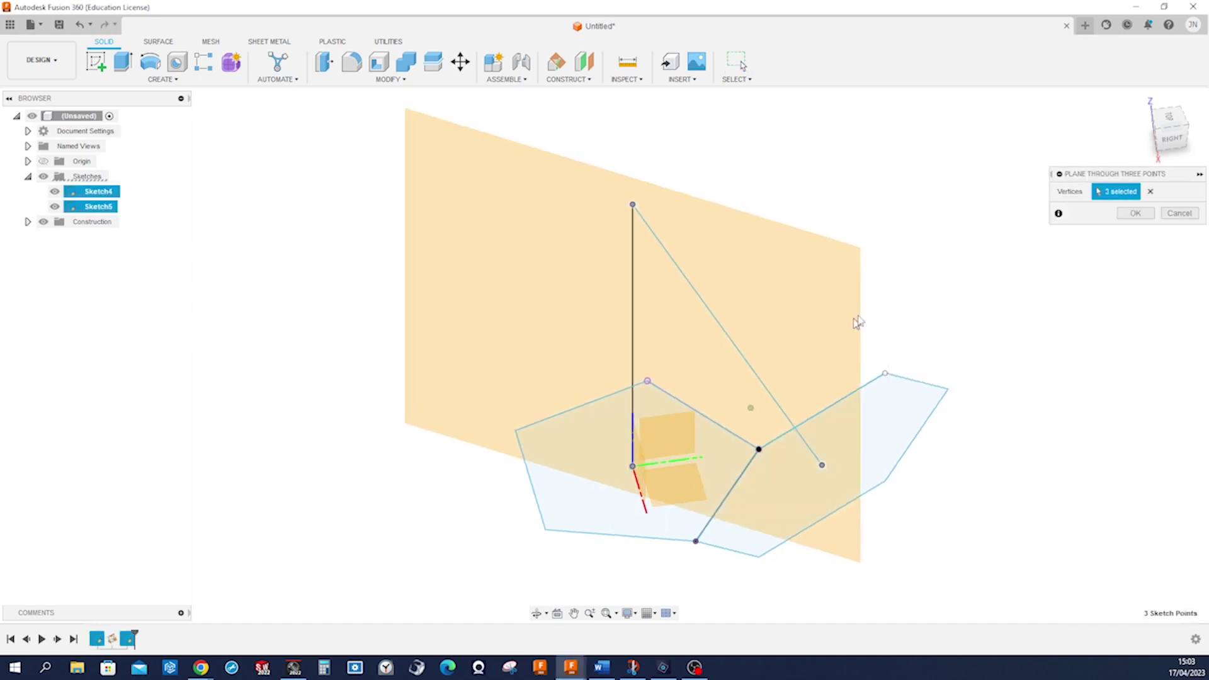
left_click(1134, 213)
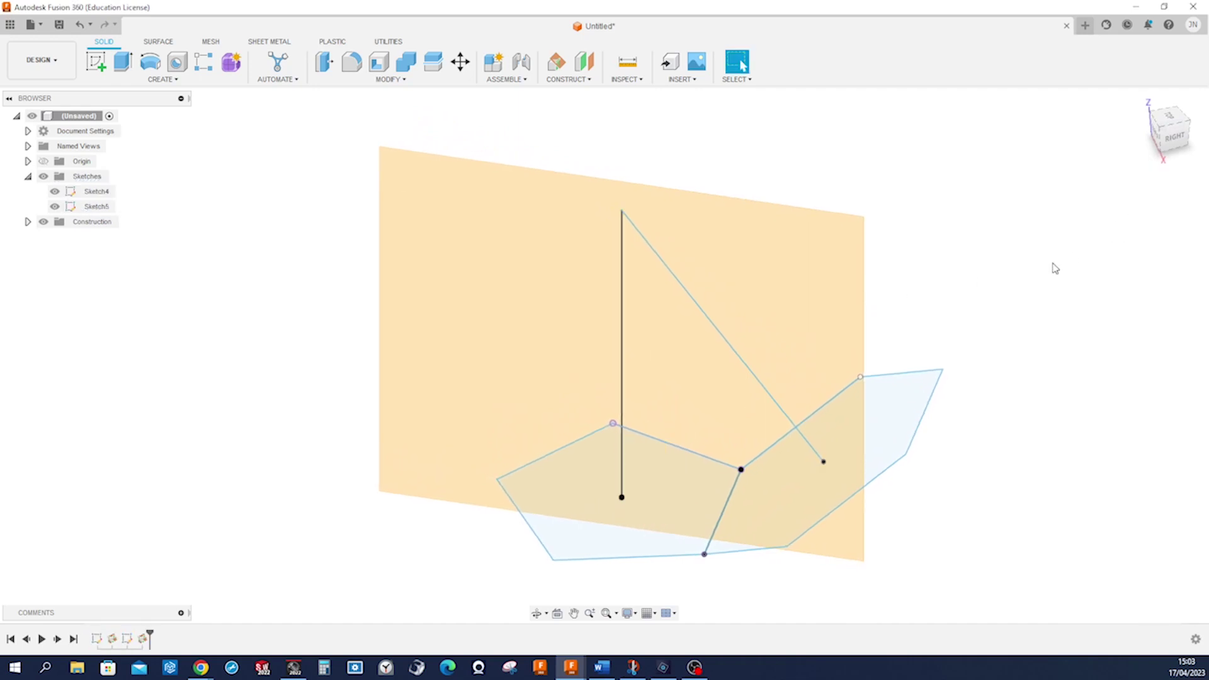
- Start a new sketch on the new construction plane
key("s")
left_click(1081, 295)
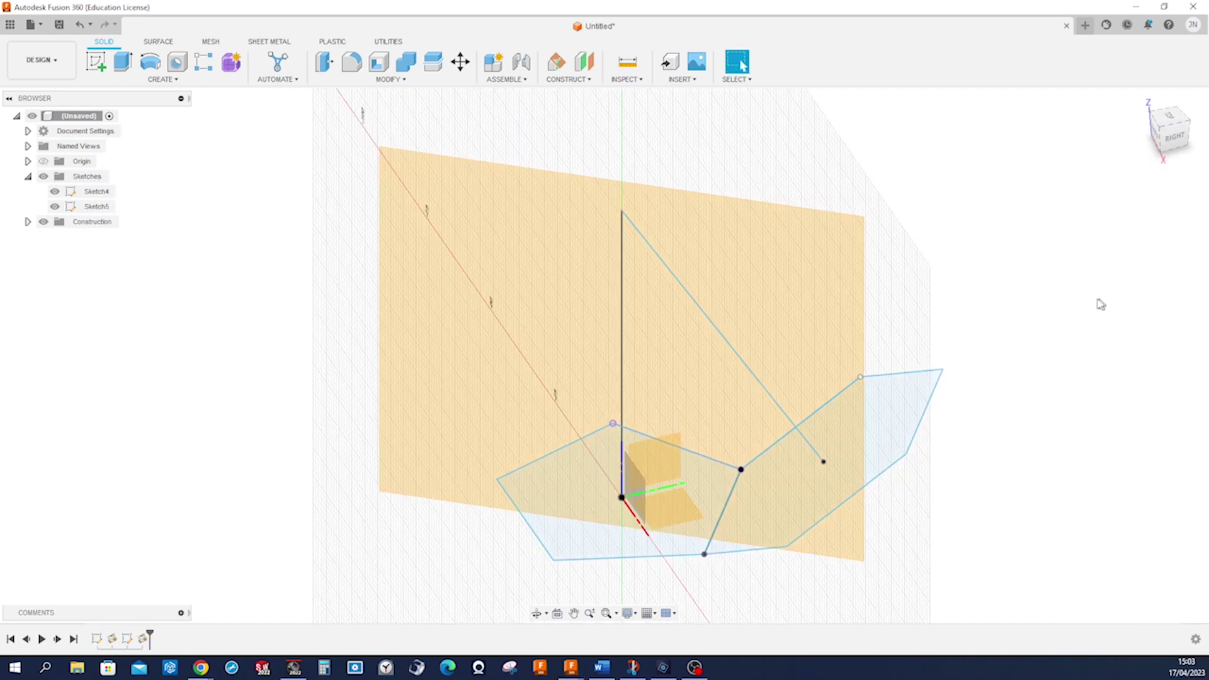
left_click(850, 294)
- Draw a circle centred at the upright line's top
key("s")
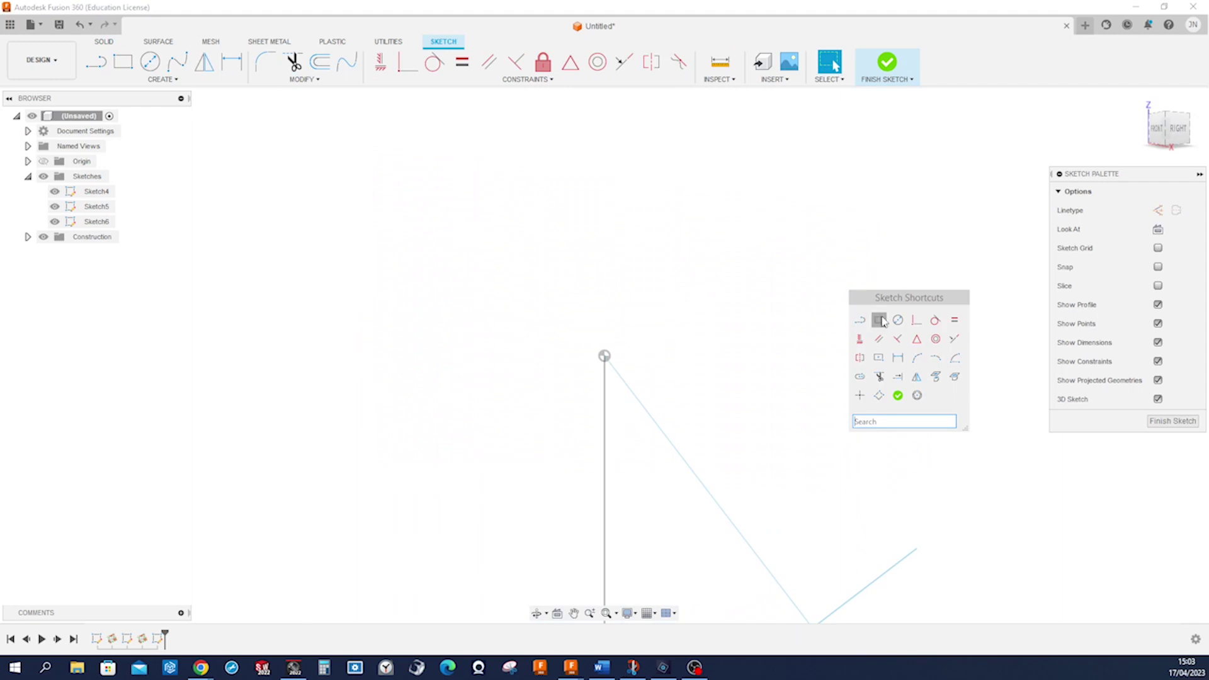
left_click(898, 320)
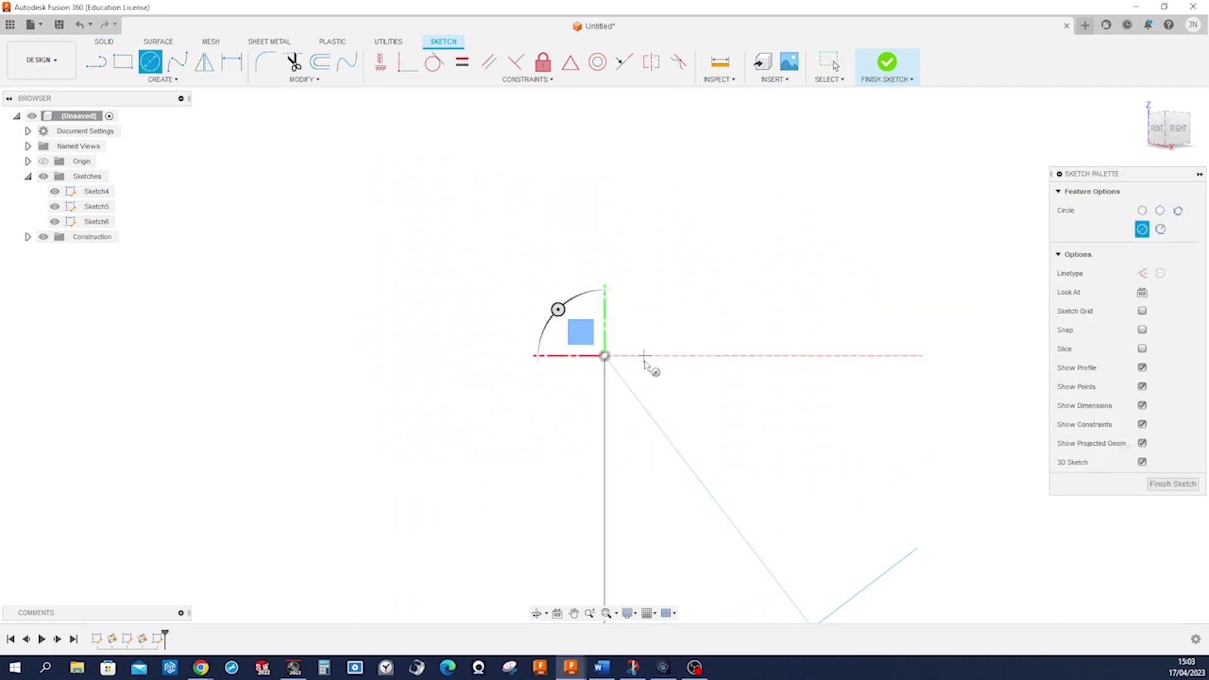
left_click(605, 357)
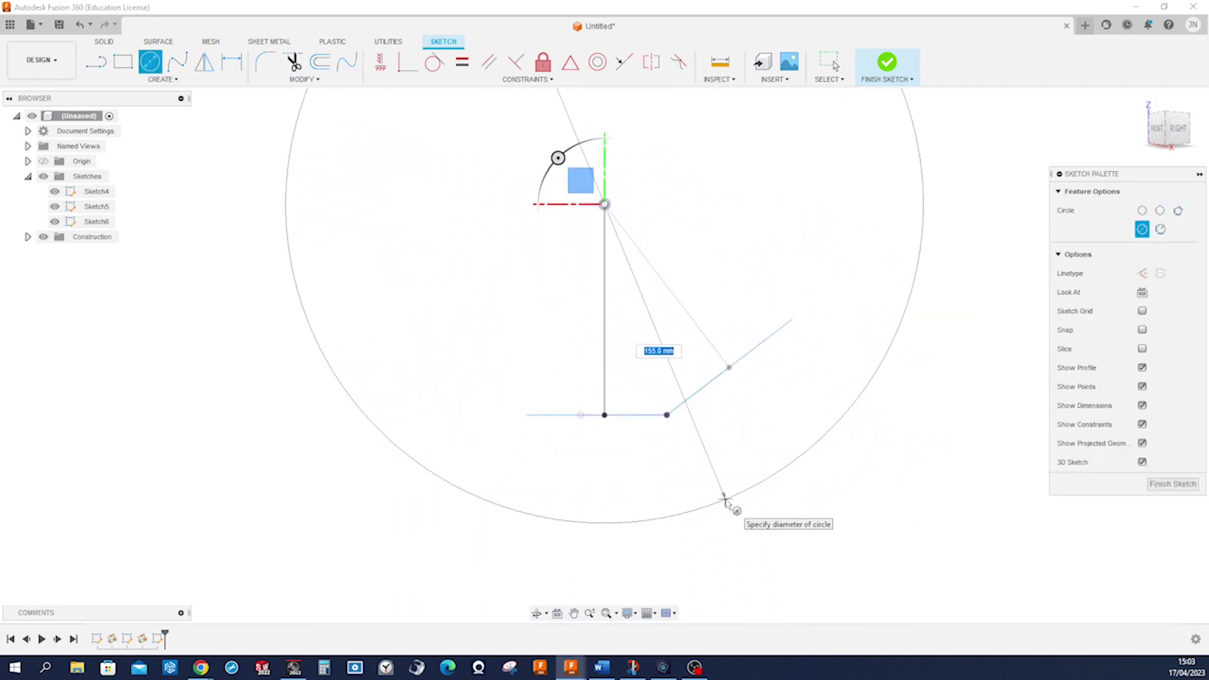
left_click(724, 501)
key("Escape")
- Draw a line across the circle and constrain it to pass through the centre
key("s")
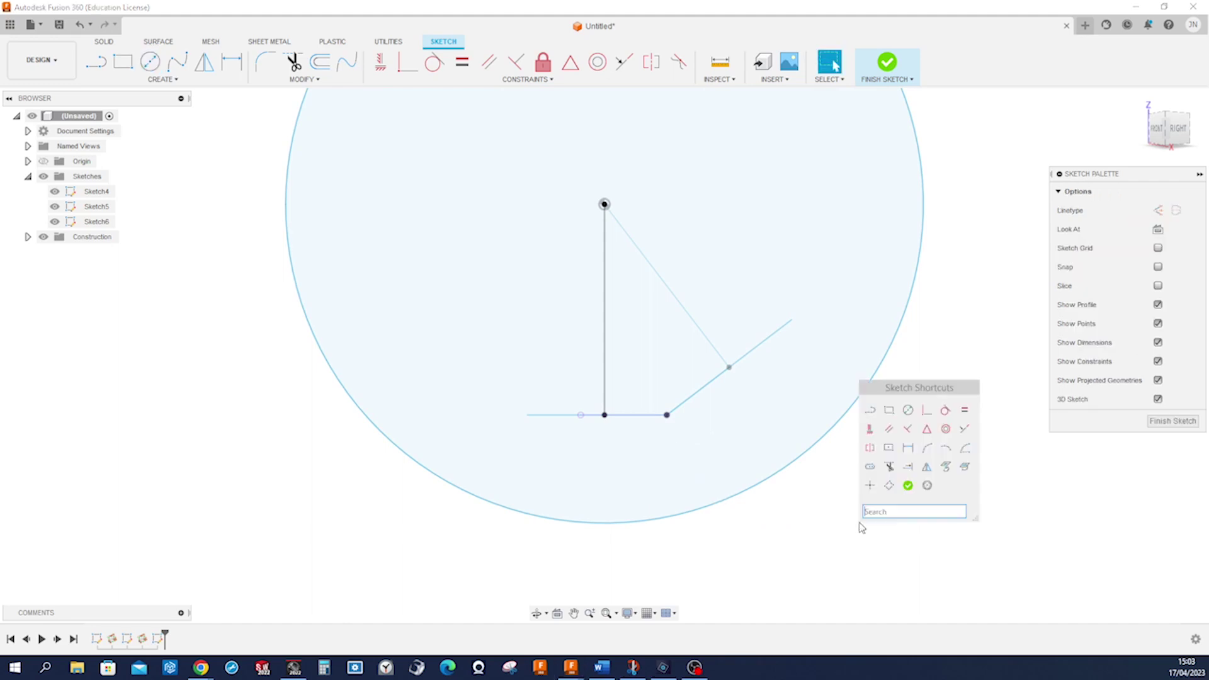
left_click(874, 416)
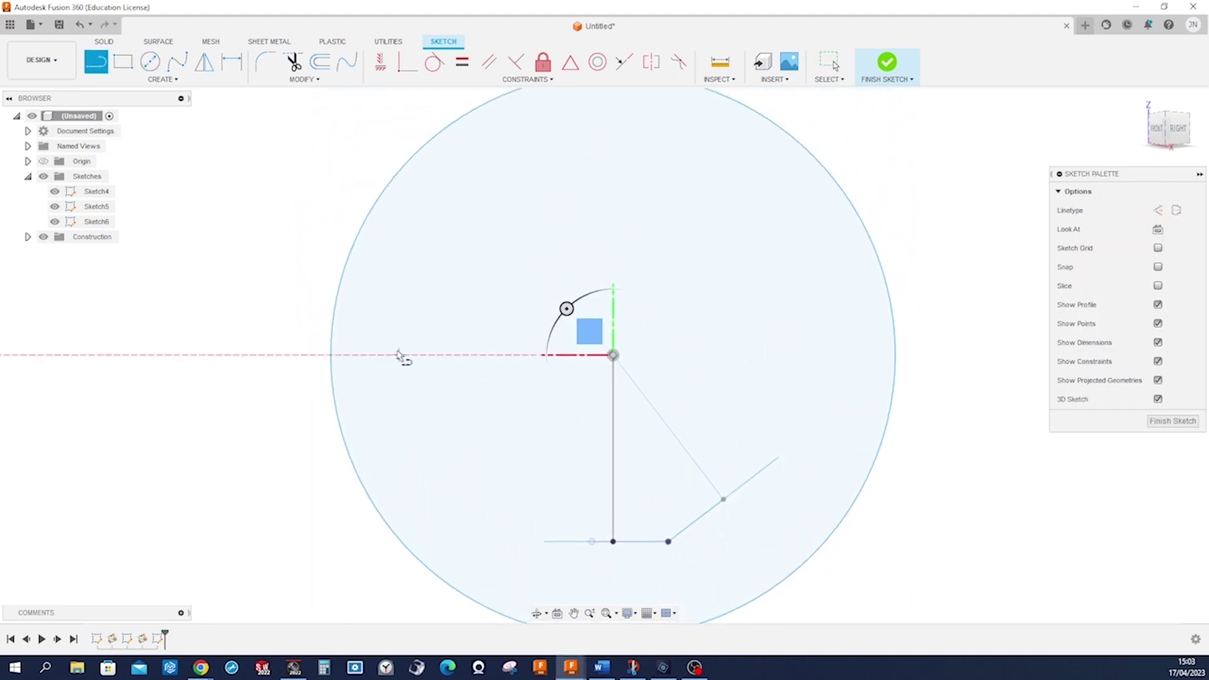
left_click(334, 317)
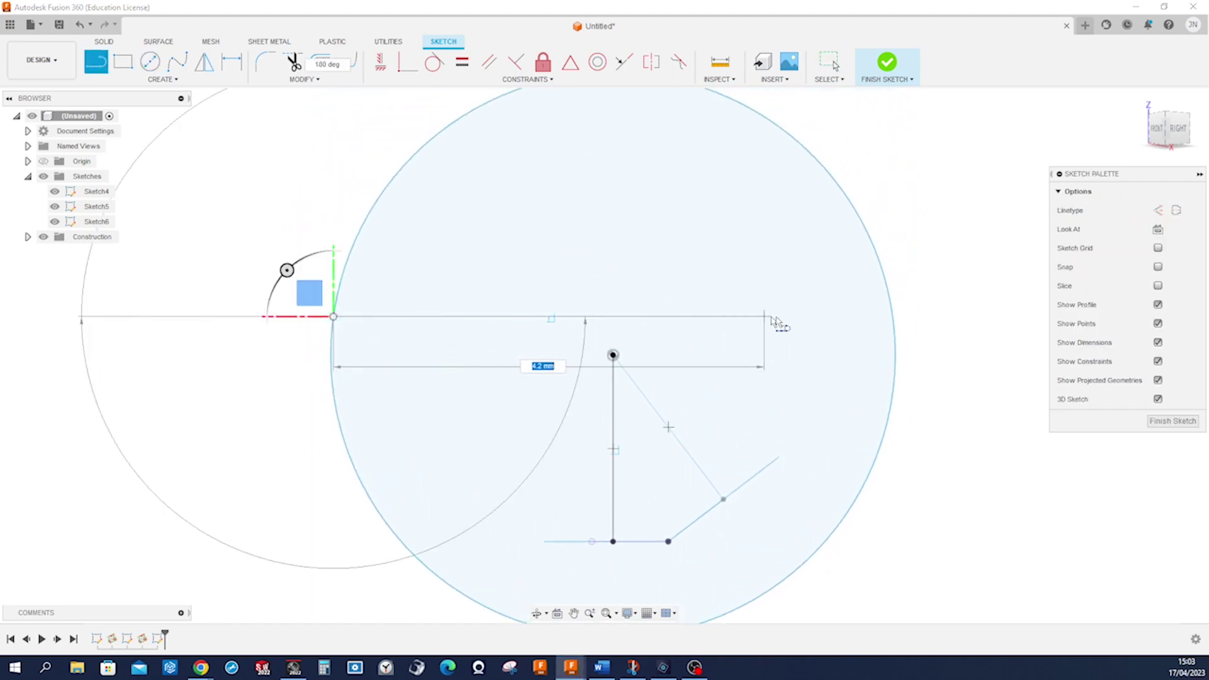
left_click(893, 317)
key("Escape")
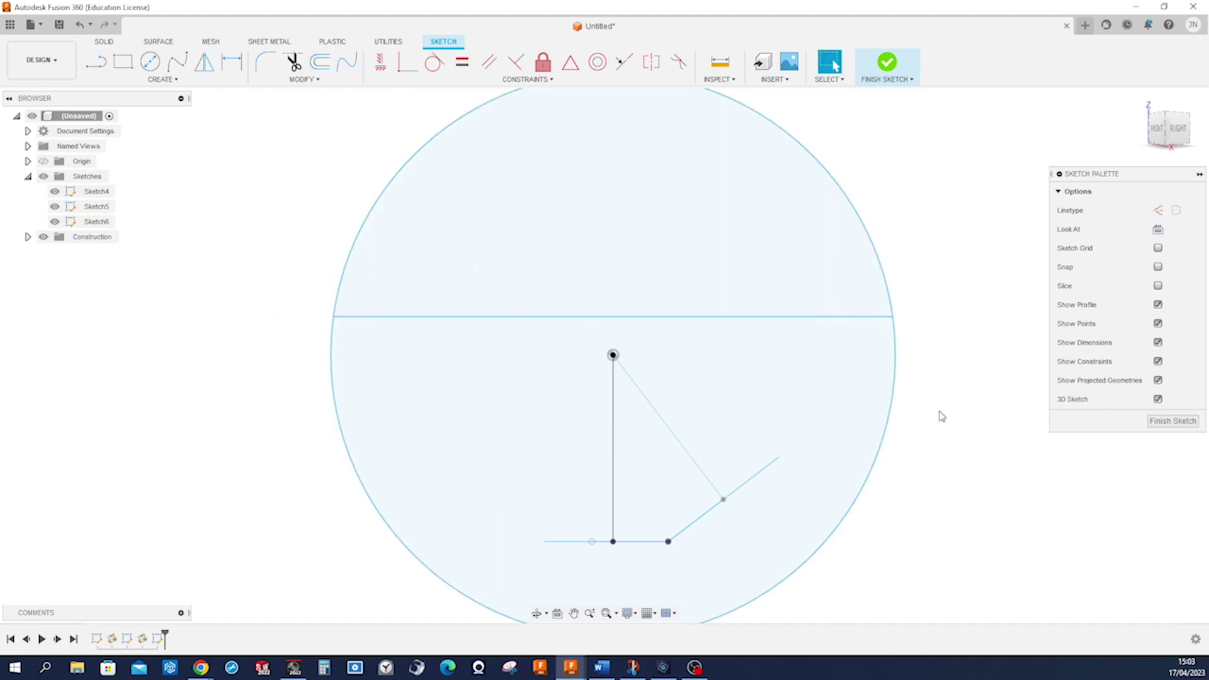
key("s")
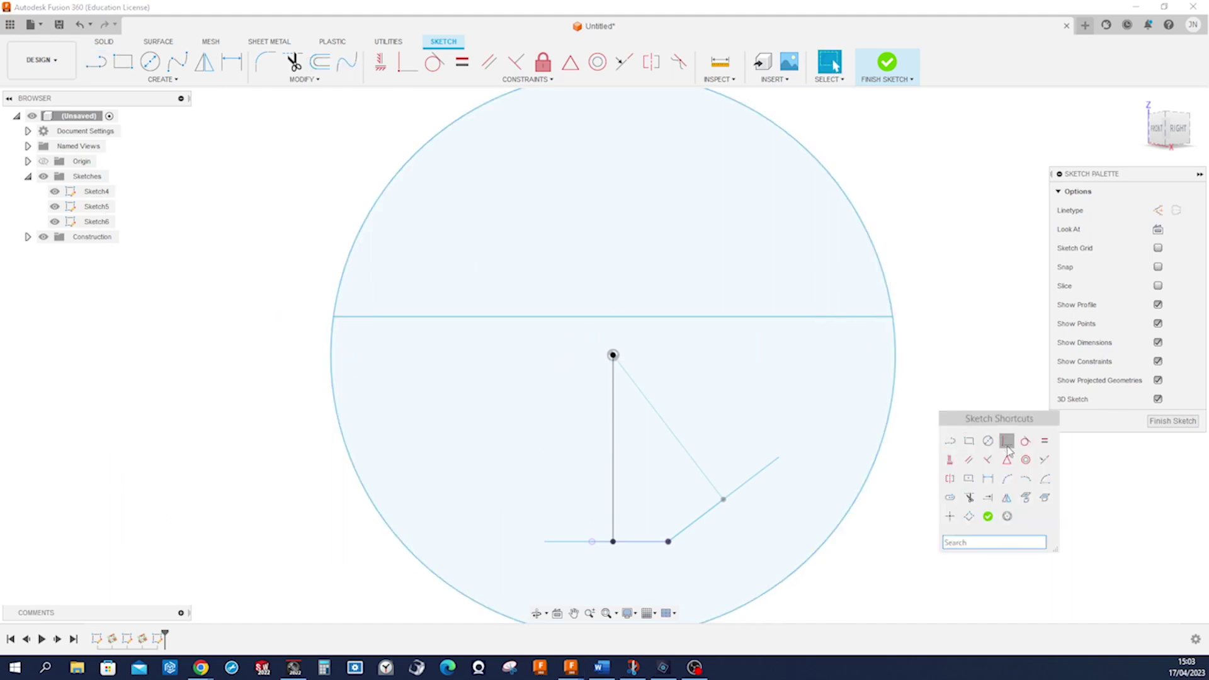
left_click(969, 440)
left_click(613, 355)
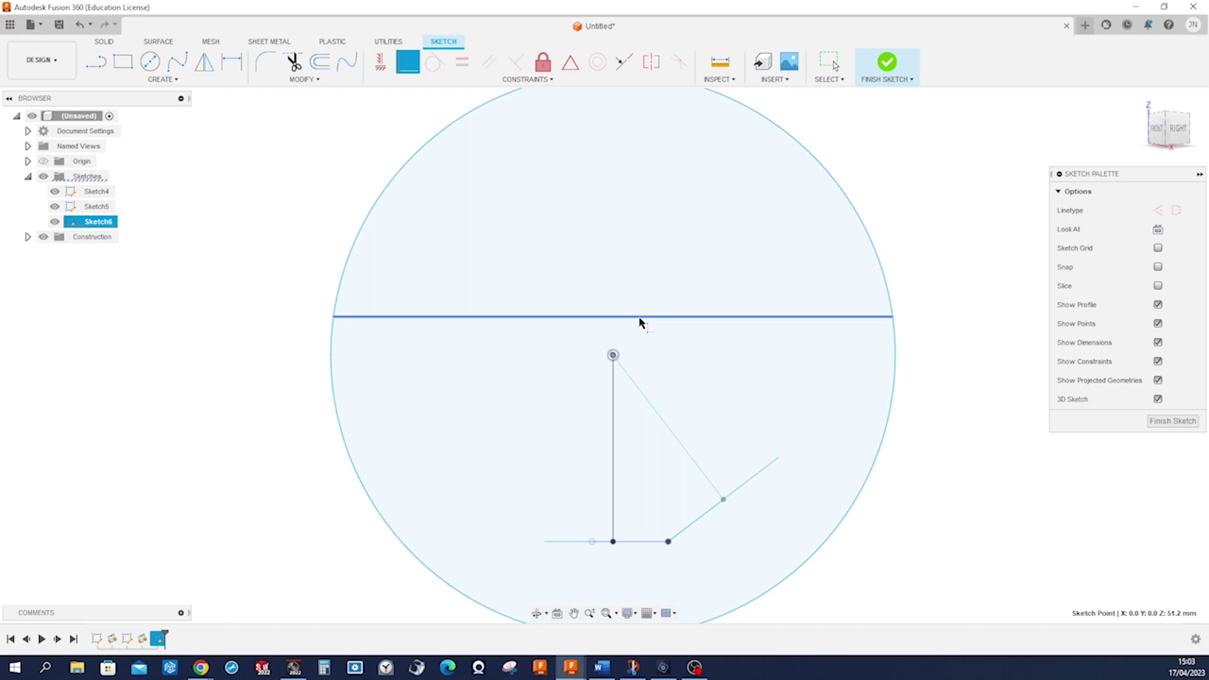
left_click(640, 319)
key("Escape")
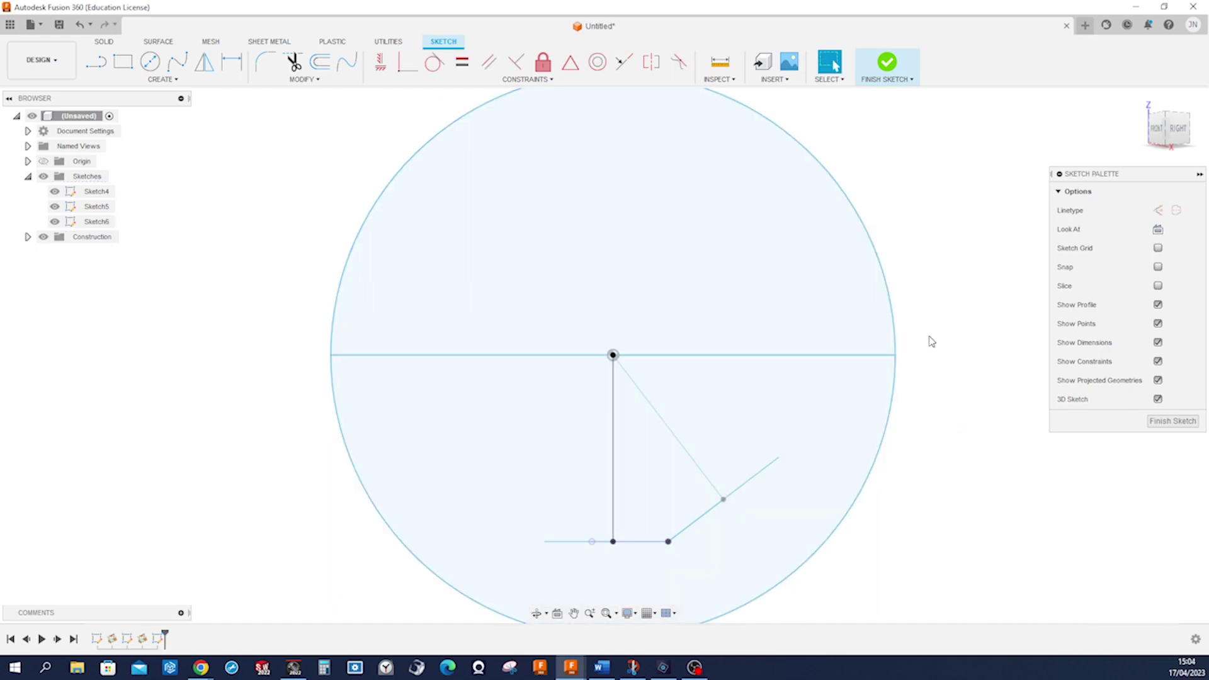
- Trim away the circle's upper half and make the straight edge construction geometry
key("s")
left_click(960, 425)
left_click(889, 321)
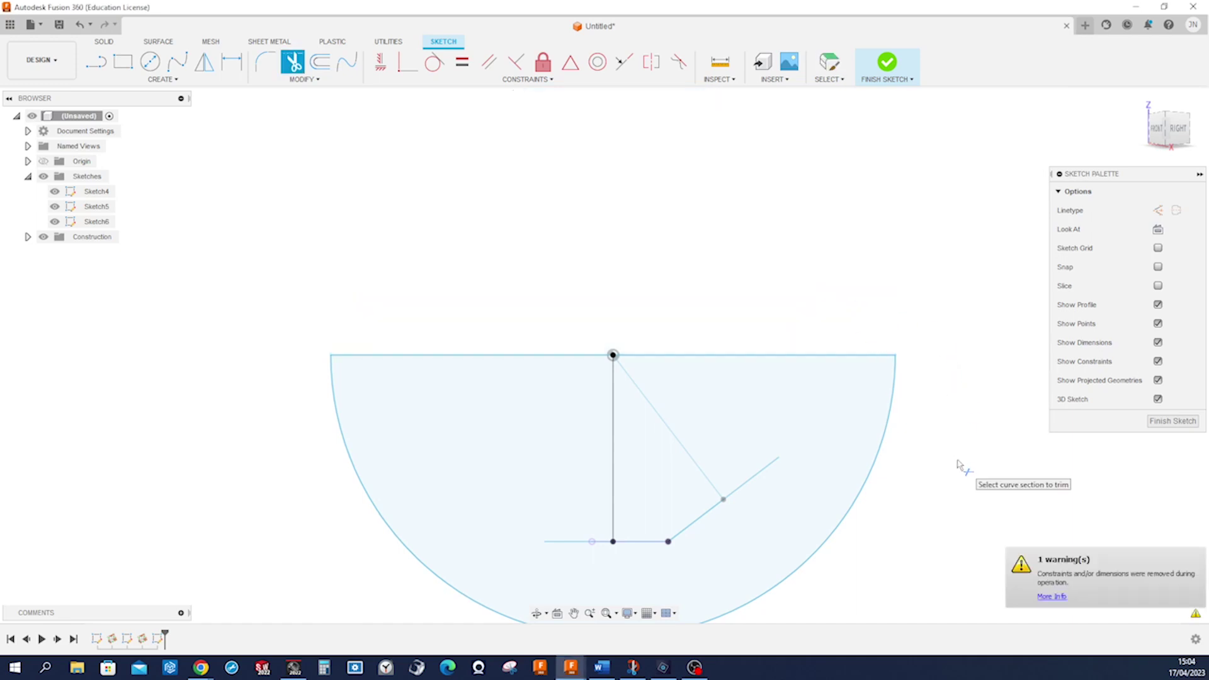
key("Escape")
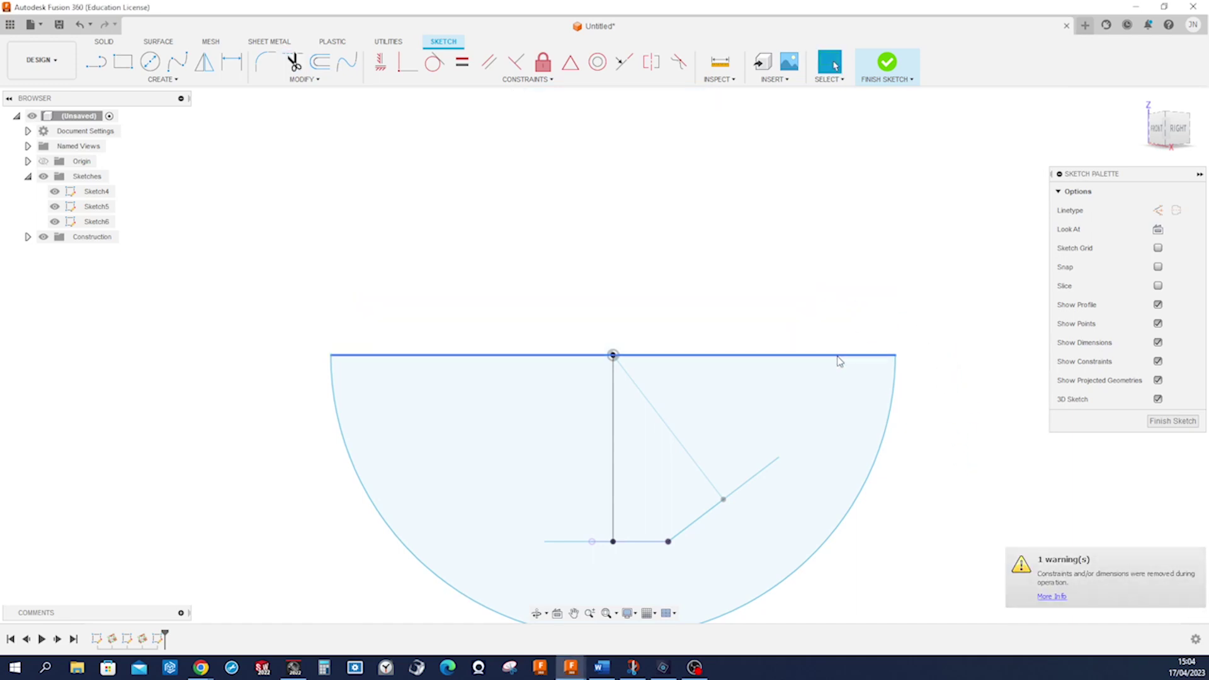
left_click(837, 357)
key("x")
left_click(836, 308)
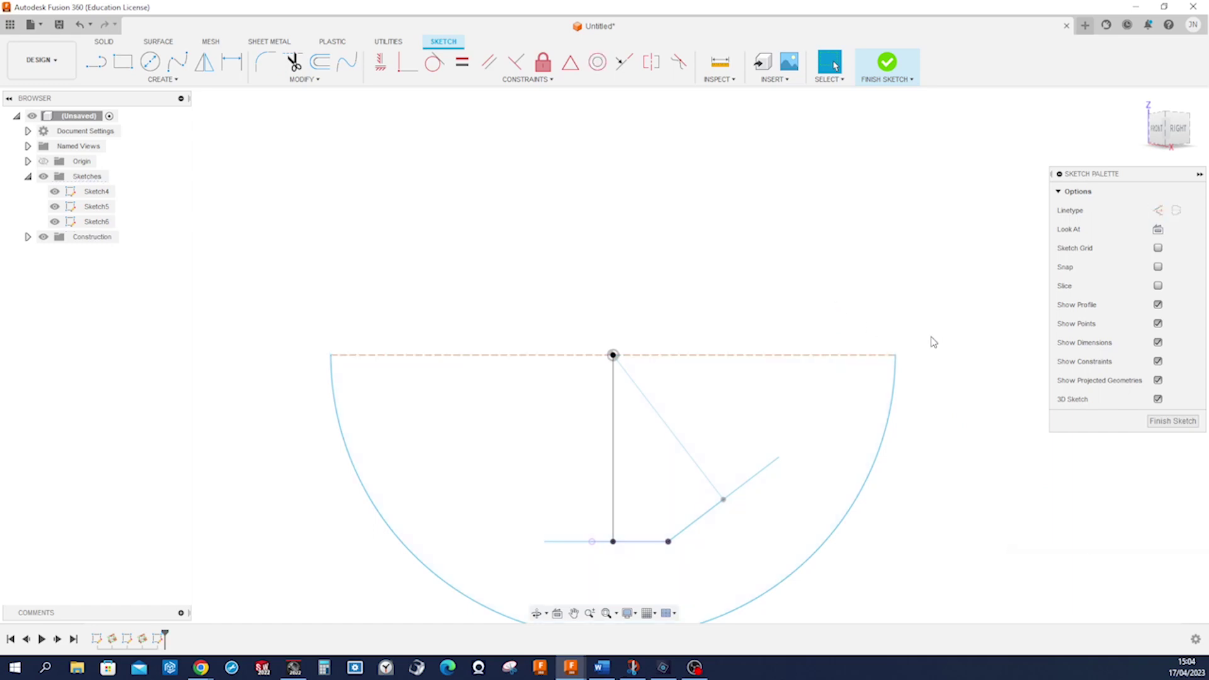
- Dimension the arc's radius to 111 mm and finish the sketch
left_click(890, 430)
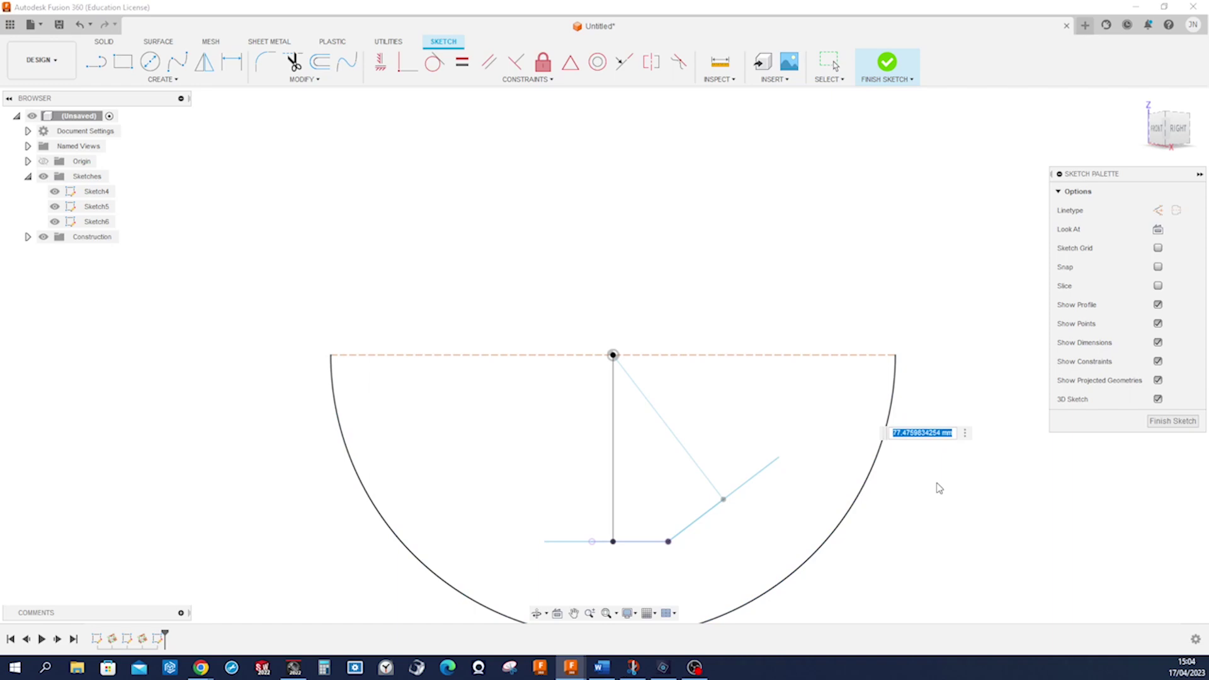
type("111")
key("Return")
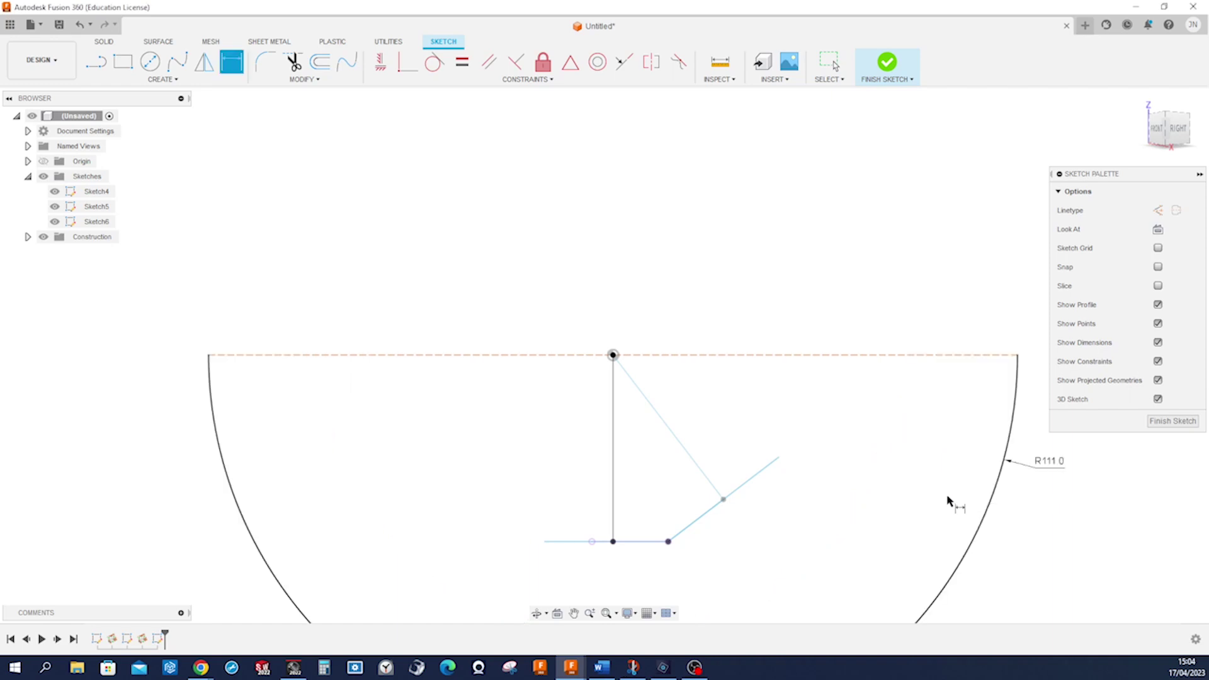
left_click(1172, 420)
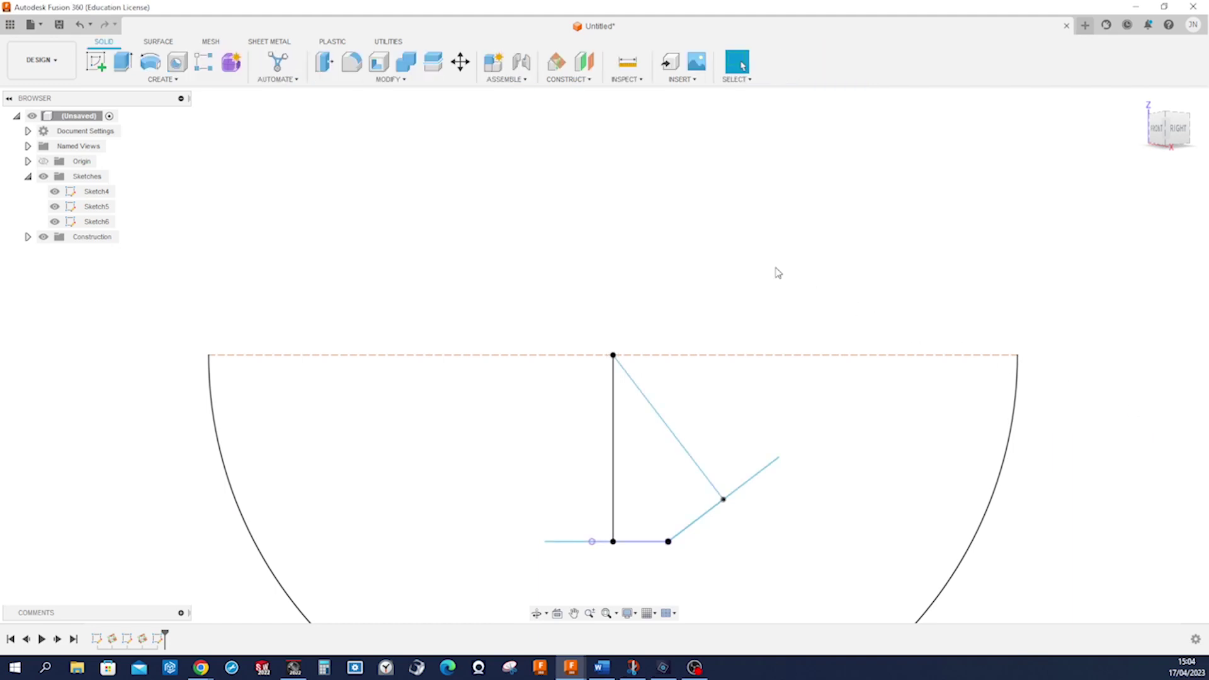
- Revolve the 111 mm half-circle arc about its line into a hemispherical surface bowl
left_click(158, 42)
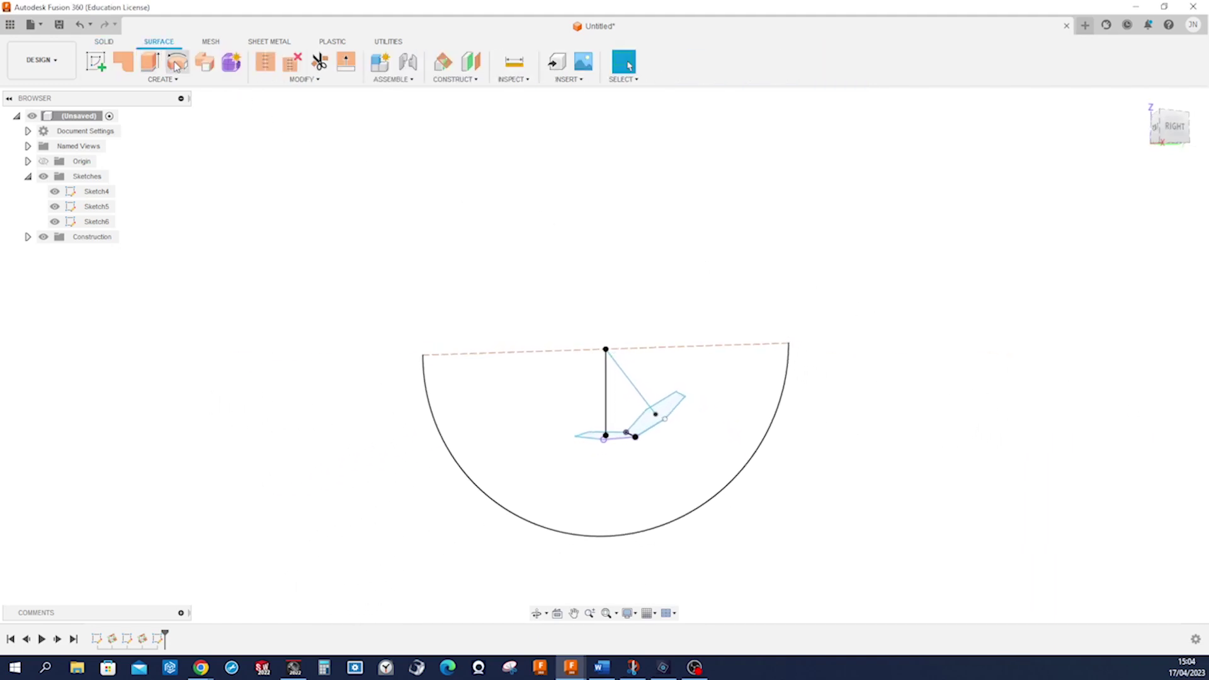
left_click(175, 63)
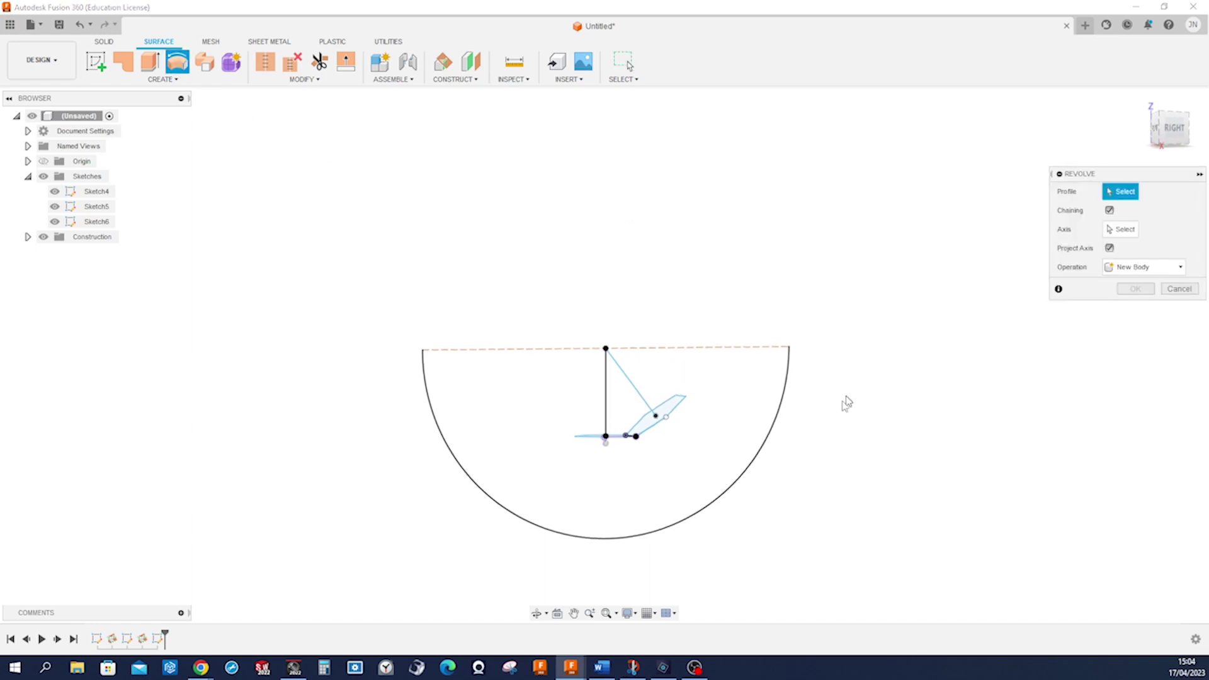
left_click(763, 452)
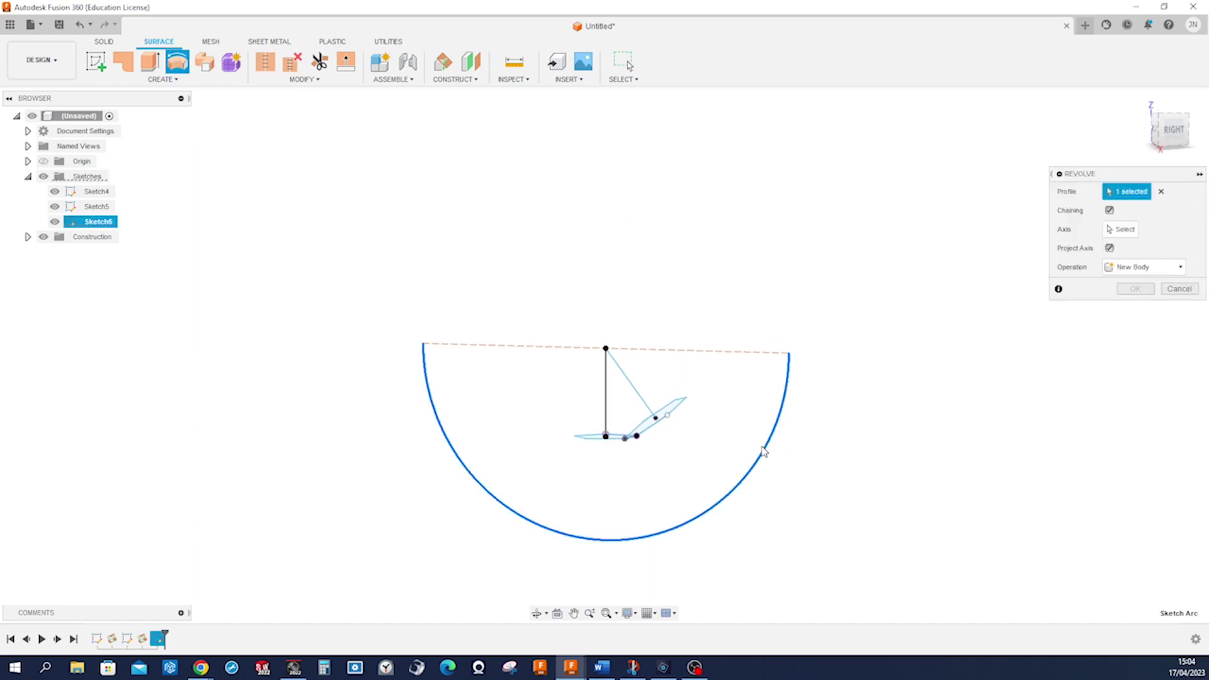
left_click(1121, 230)
left_click(766, 352)
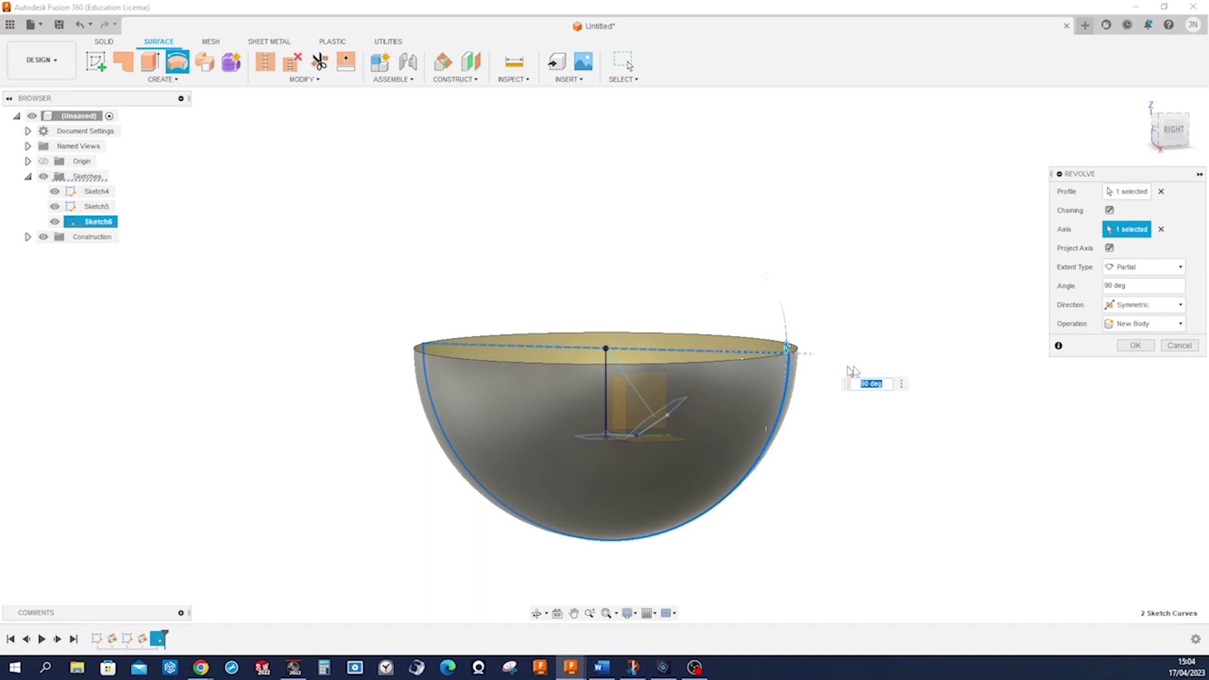
middle_click_drag(1081, 325, 1112, 388, "shift")
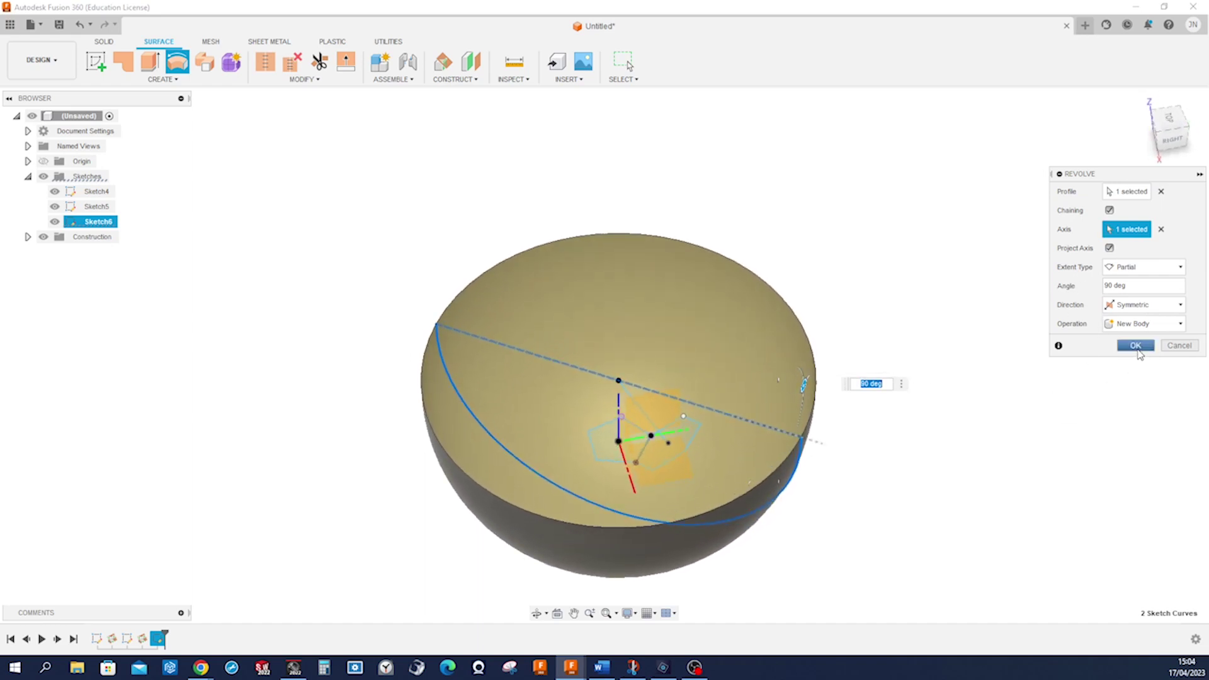
left_click(1135, 345)
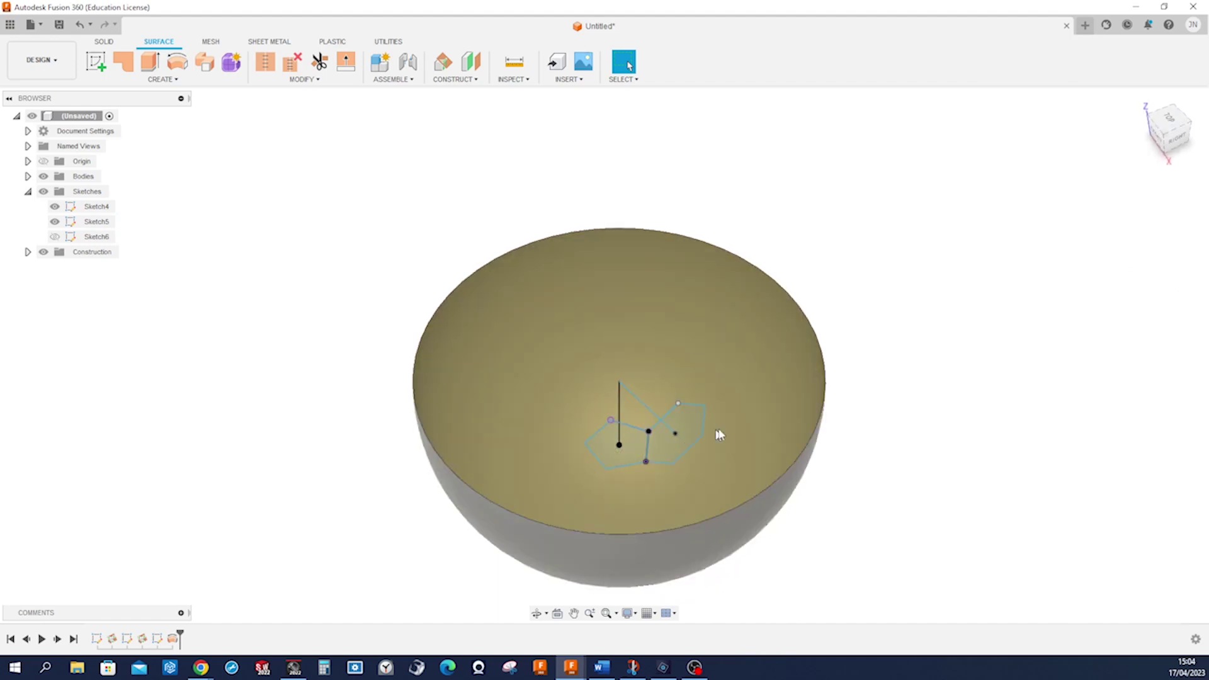
middle_click_drag(912, 375, 593, 253, "shift")
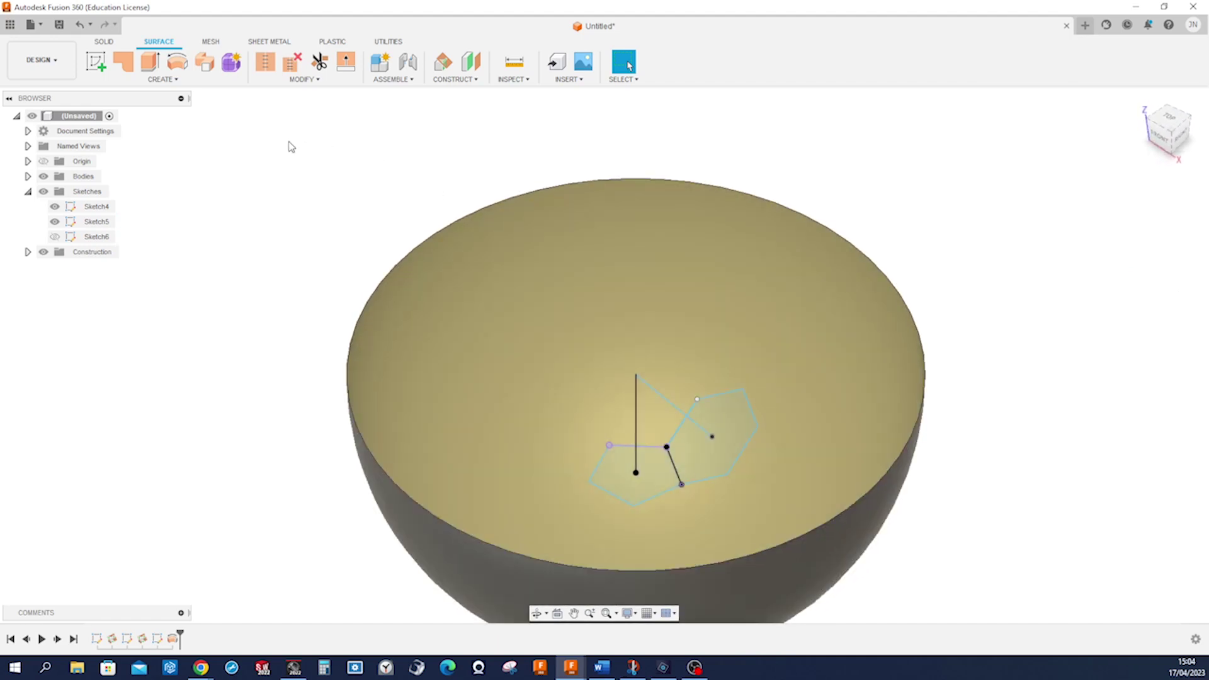
- Start a new sketch and set up Project To Surface with the hemisphere as target
left_click(96, 61)
left_click(175, 80)
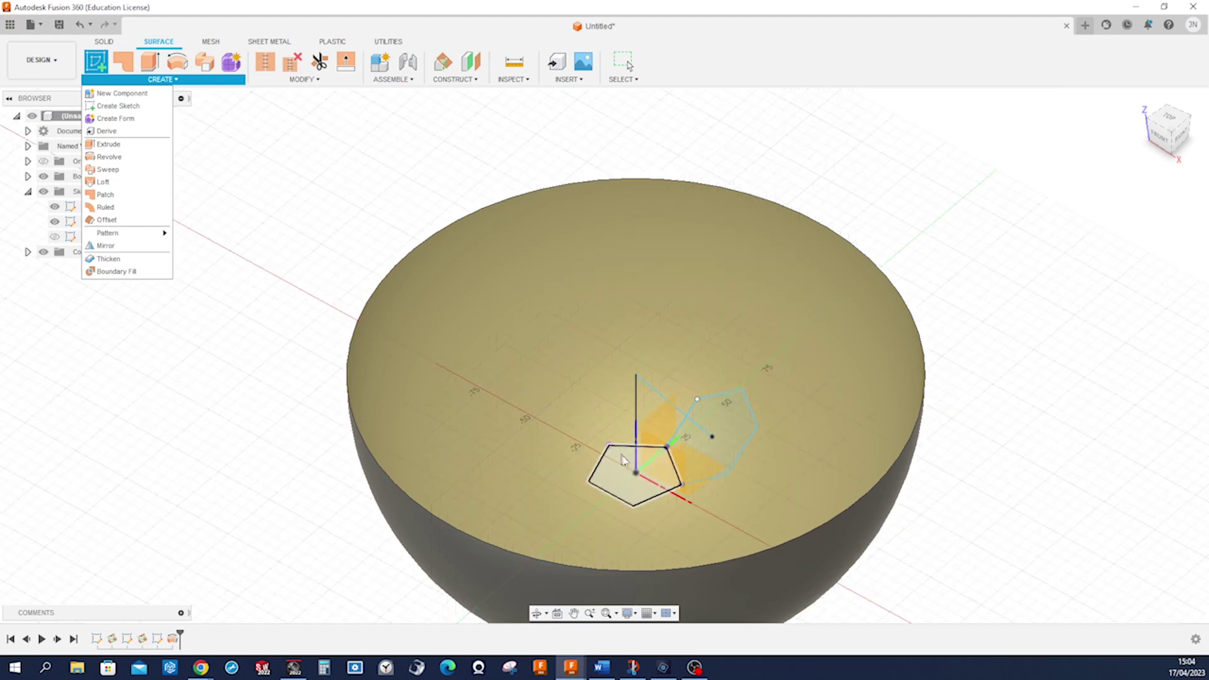
left_click(638, 479)
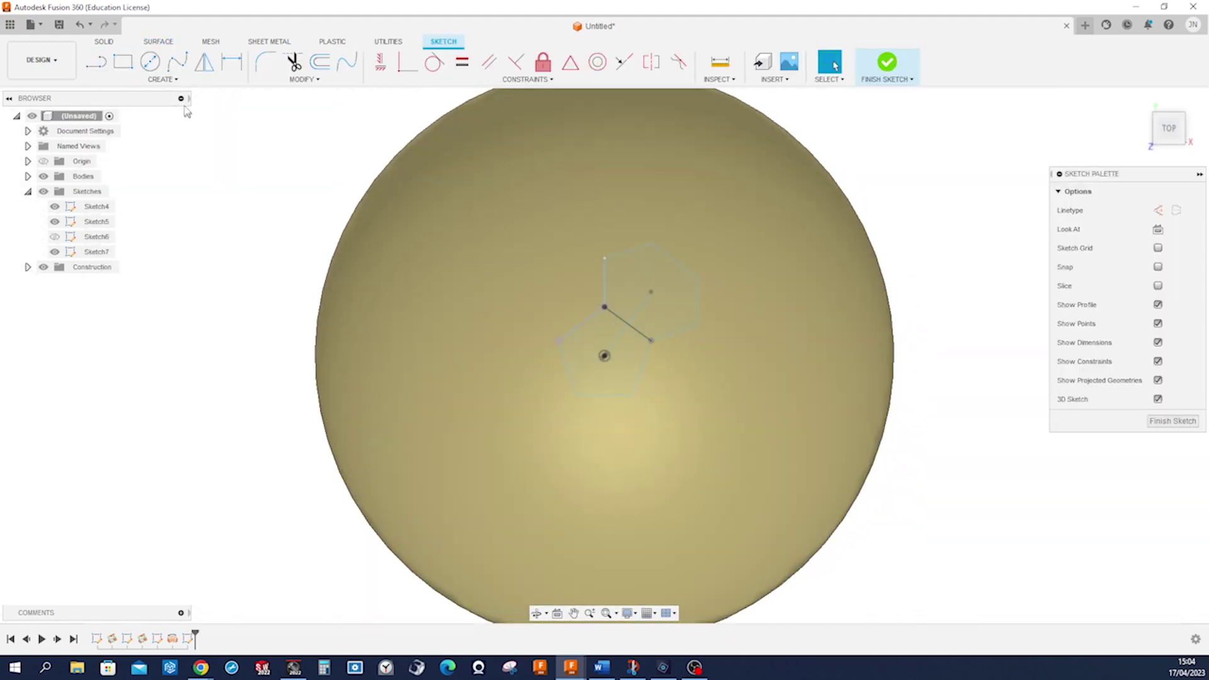
left_click(178, 82)
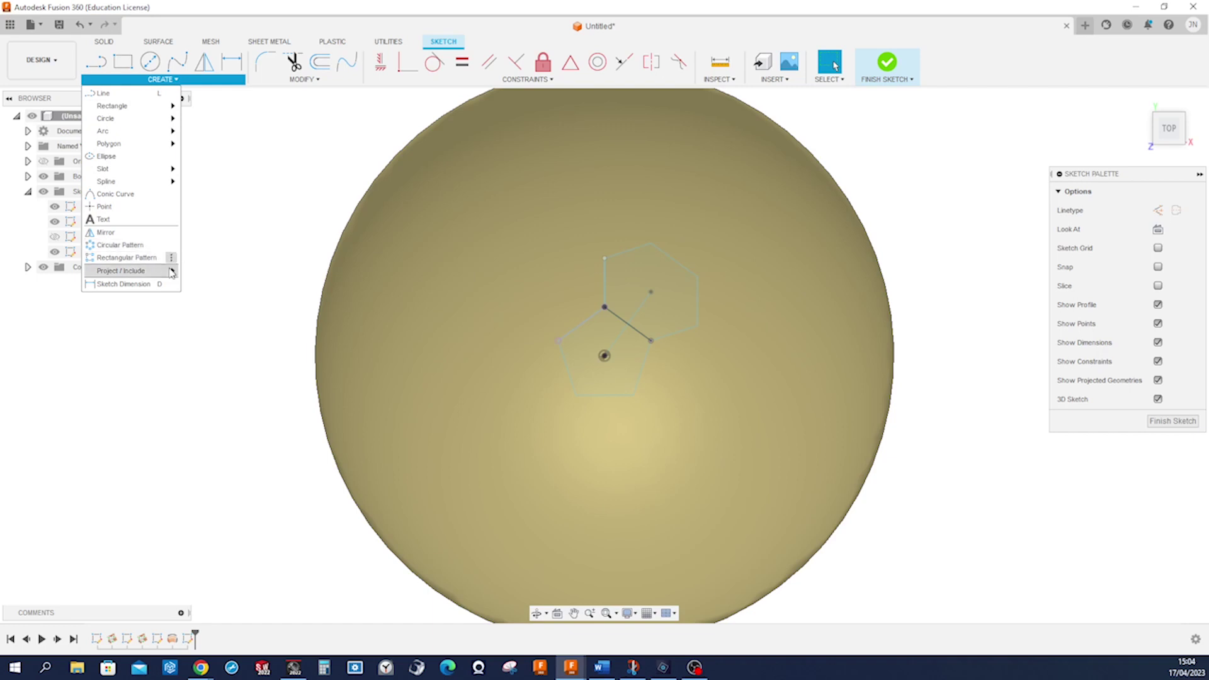
mouse_move(121, 271)
left_click(206, 315)
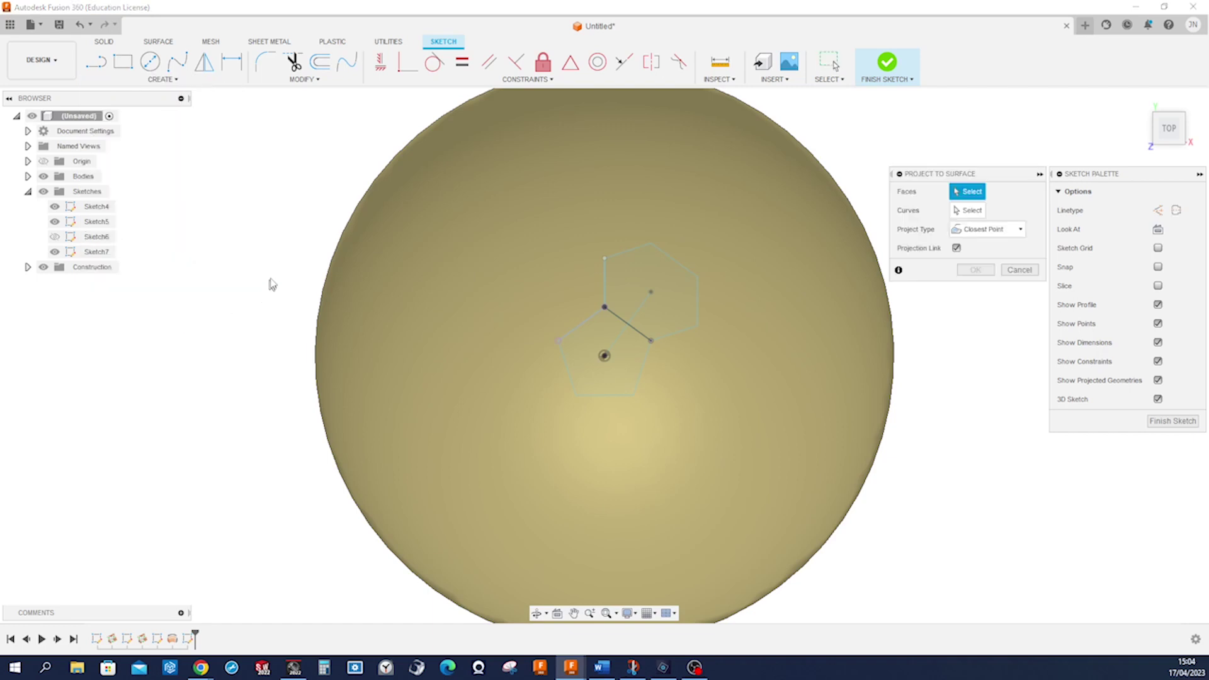
scroll(570, 374, "up", 1)
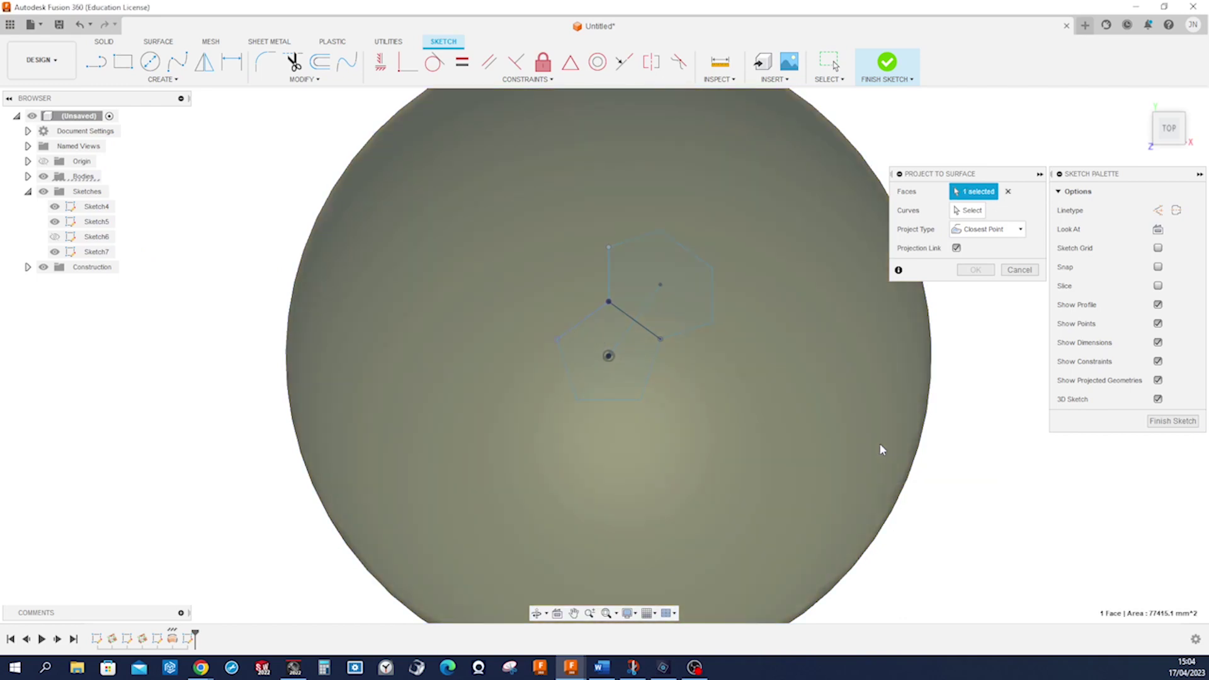
left_click(881, 446)
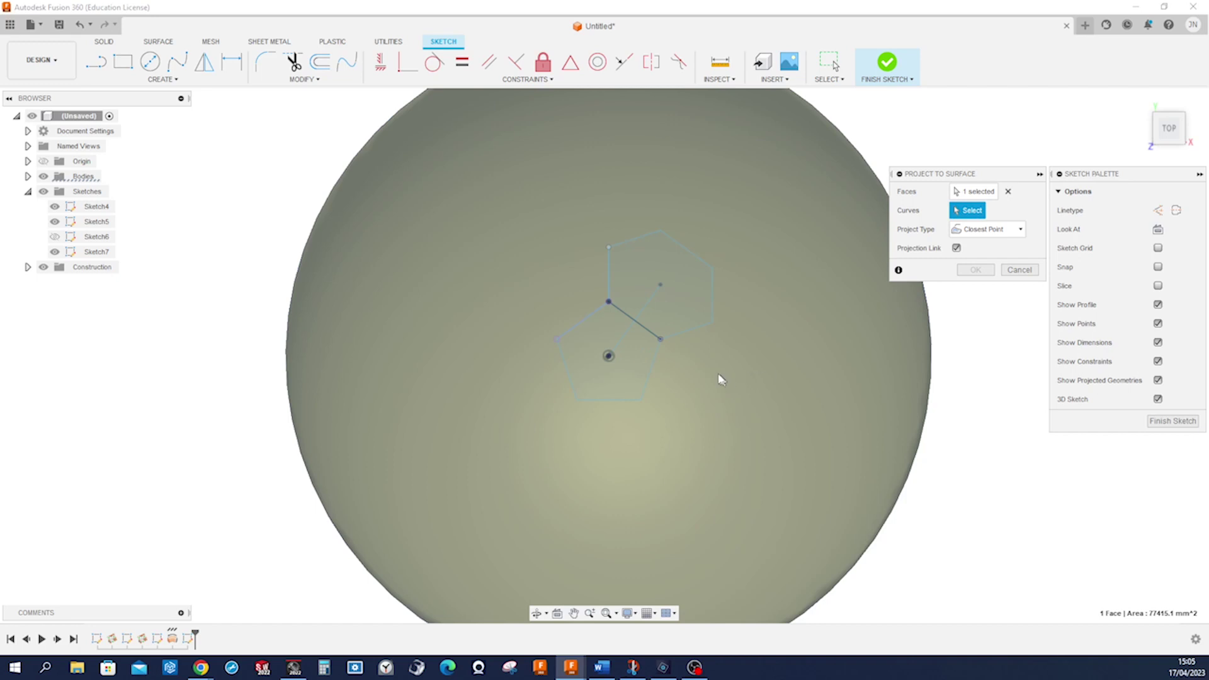
- Project the pentagon and hexagon edges onto the hemisphere surface
left_click(652, 374)
left_click(612, 401)
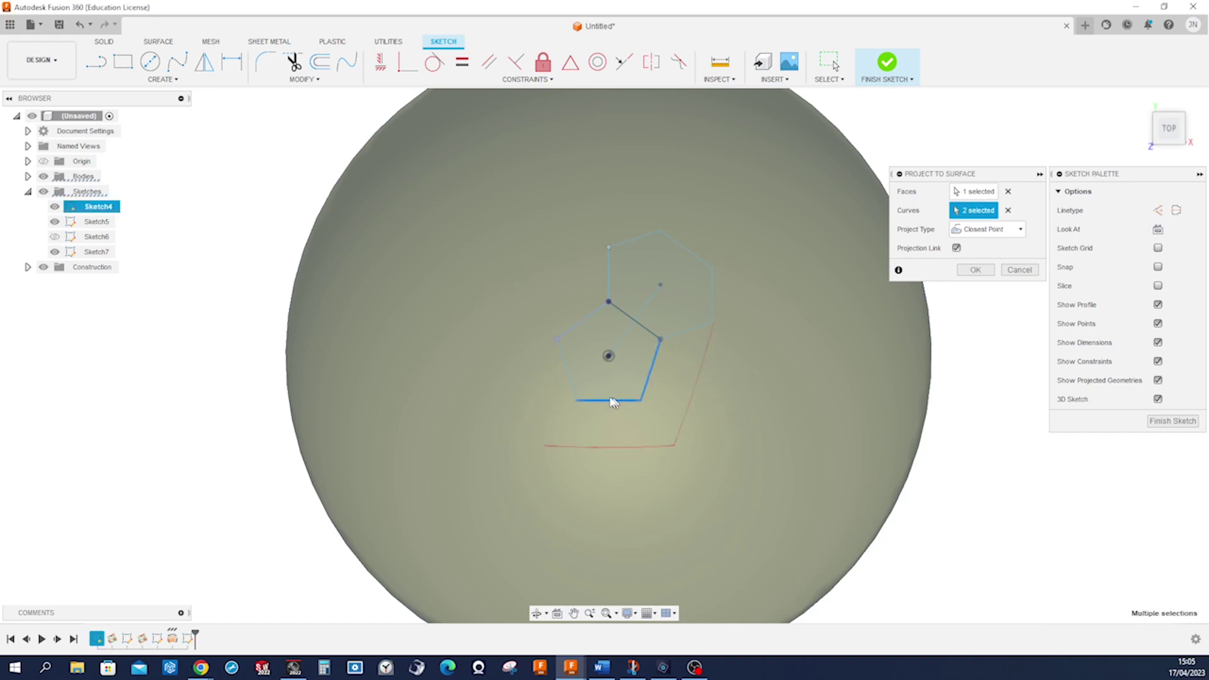
left_click(581, 325)
left_click(630, 322)
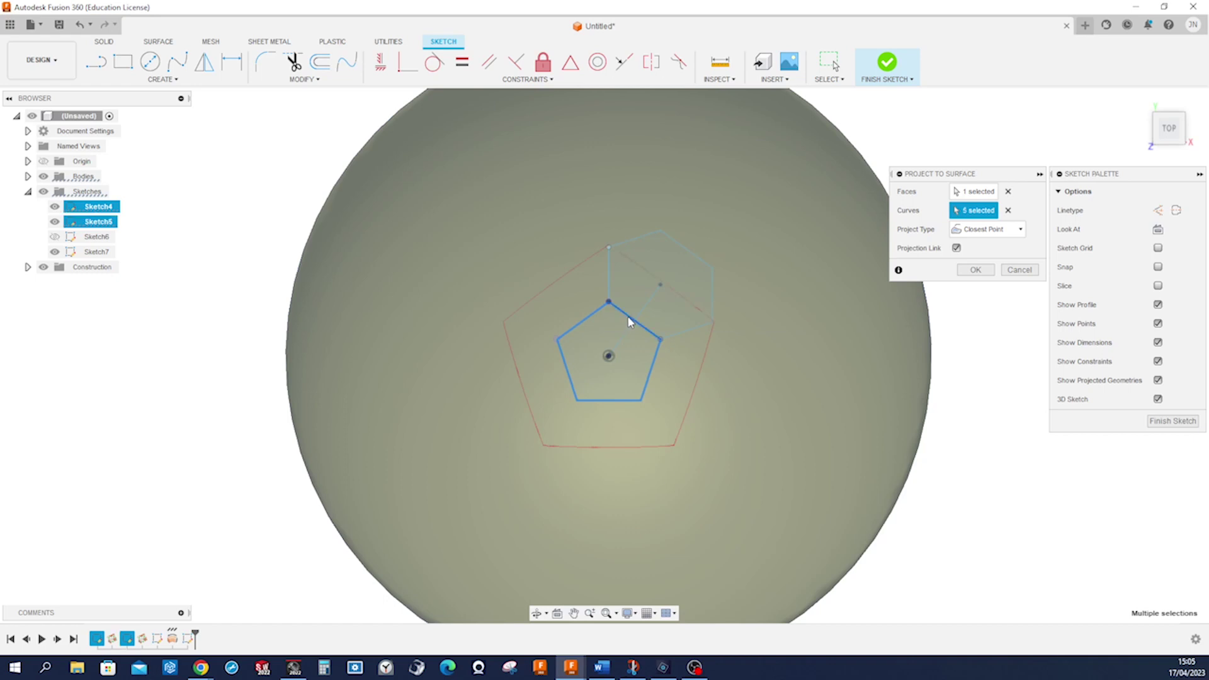
left_click(610, 284)
left_click(703, 328)
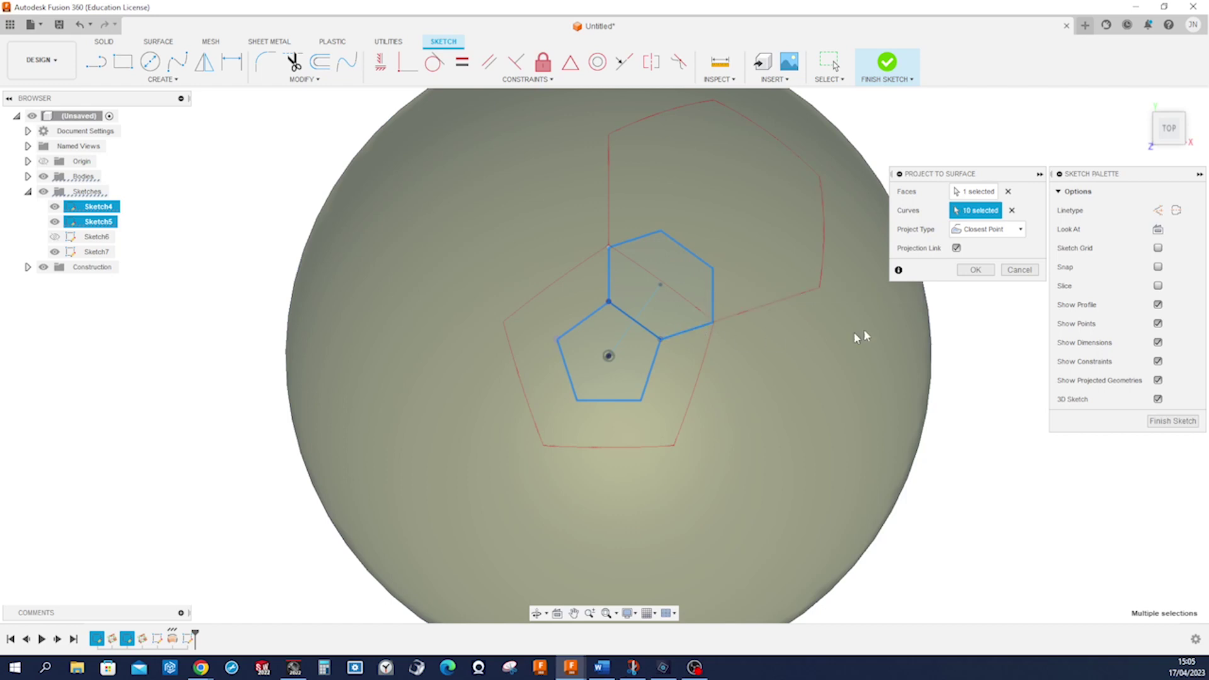
left_click(974, 272)
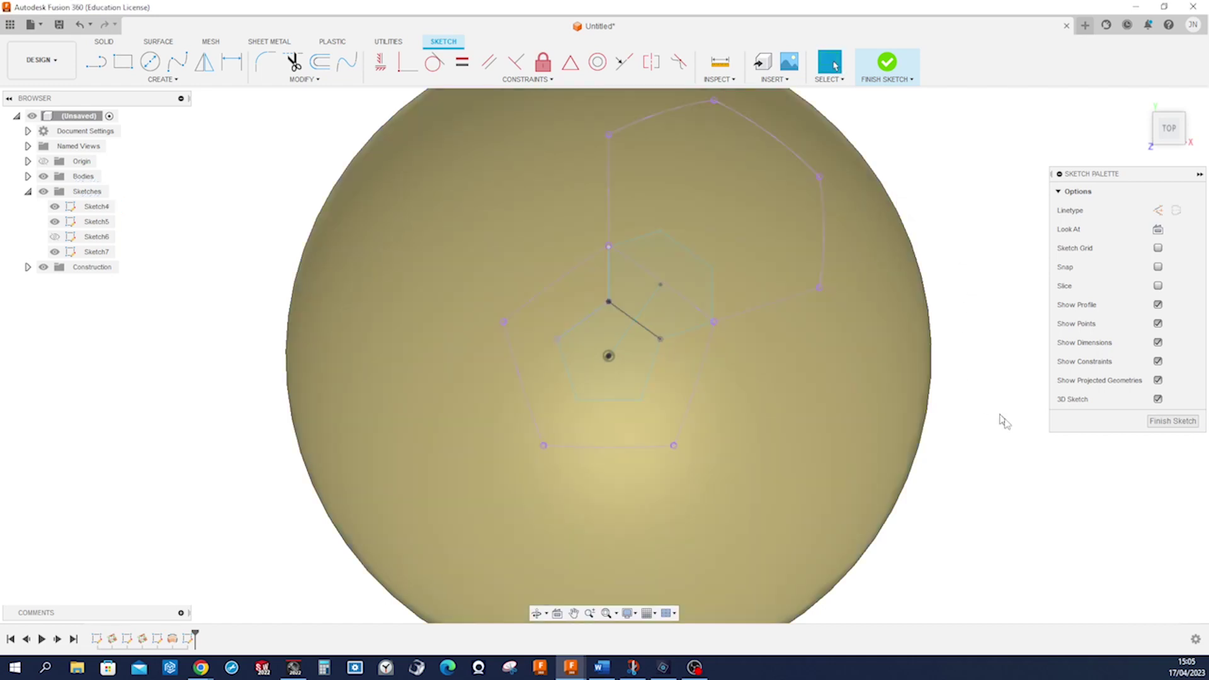
- Finish the sketch and delete the hemisphere body, leaving the projected curves
left_click(1170, 421)
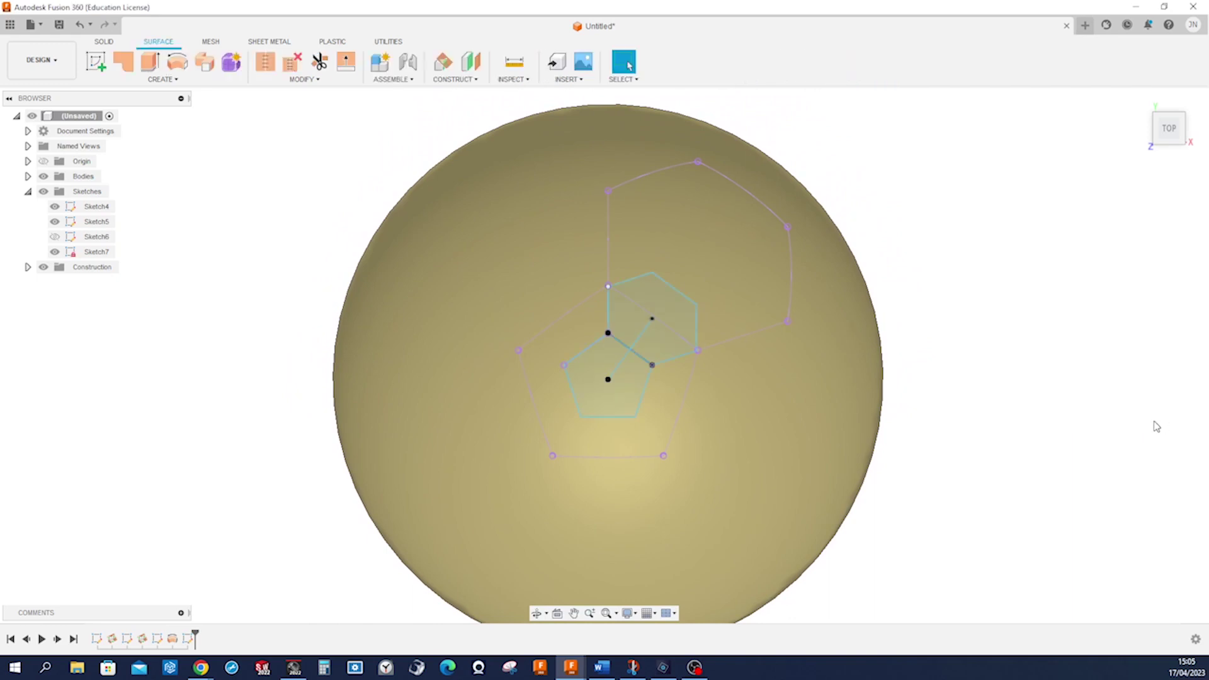
scroll(995, 419, "down", 3)
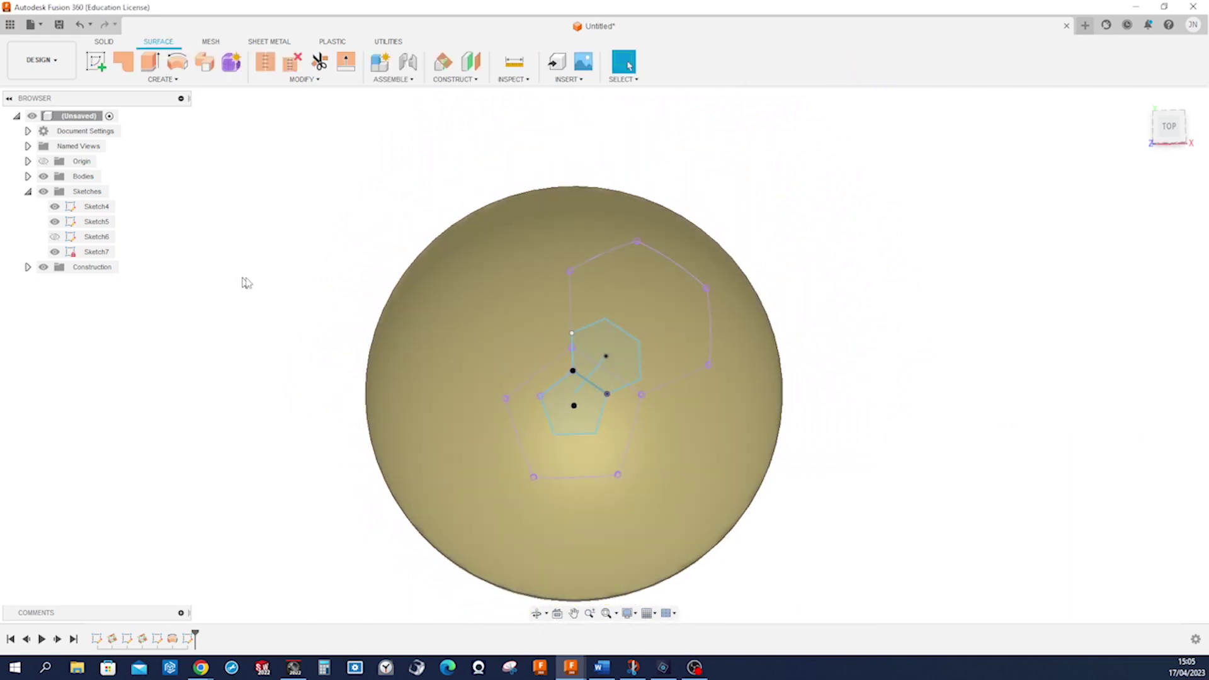
left_click(422, 333)
key("Delete")
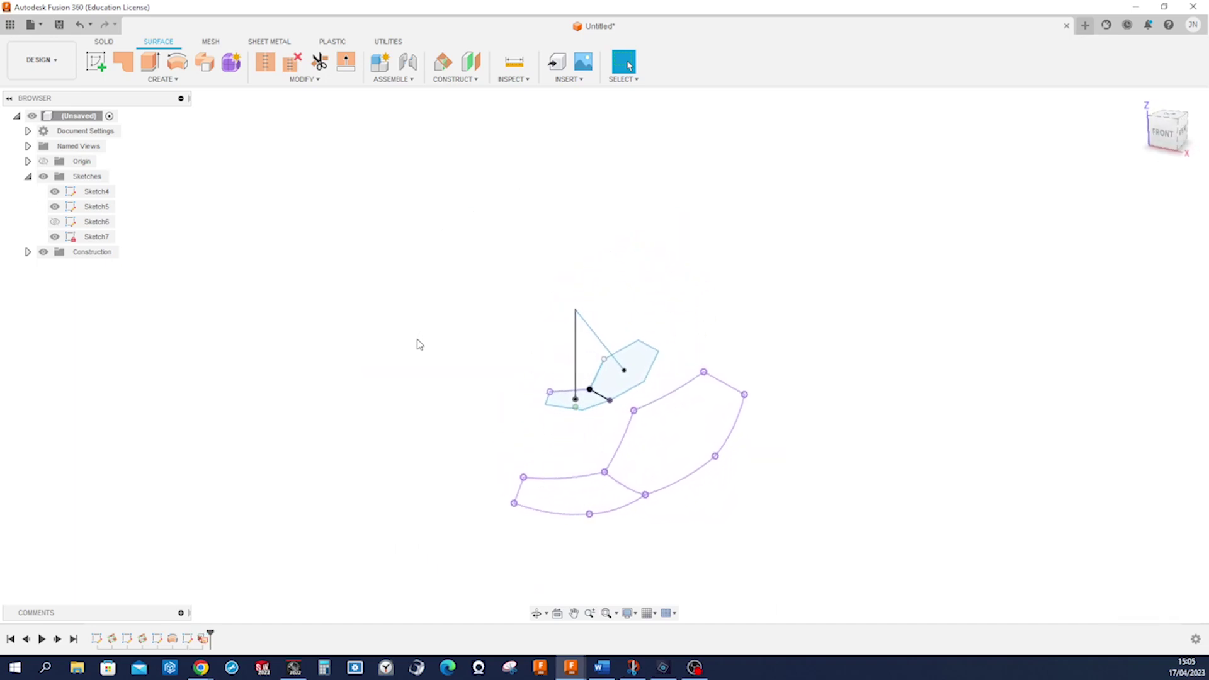
left_click(322, 81)
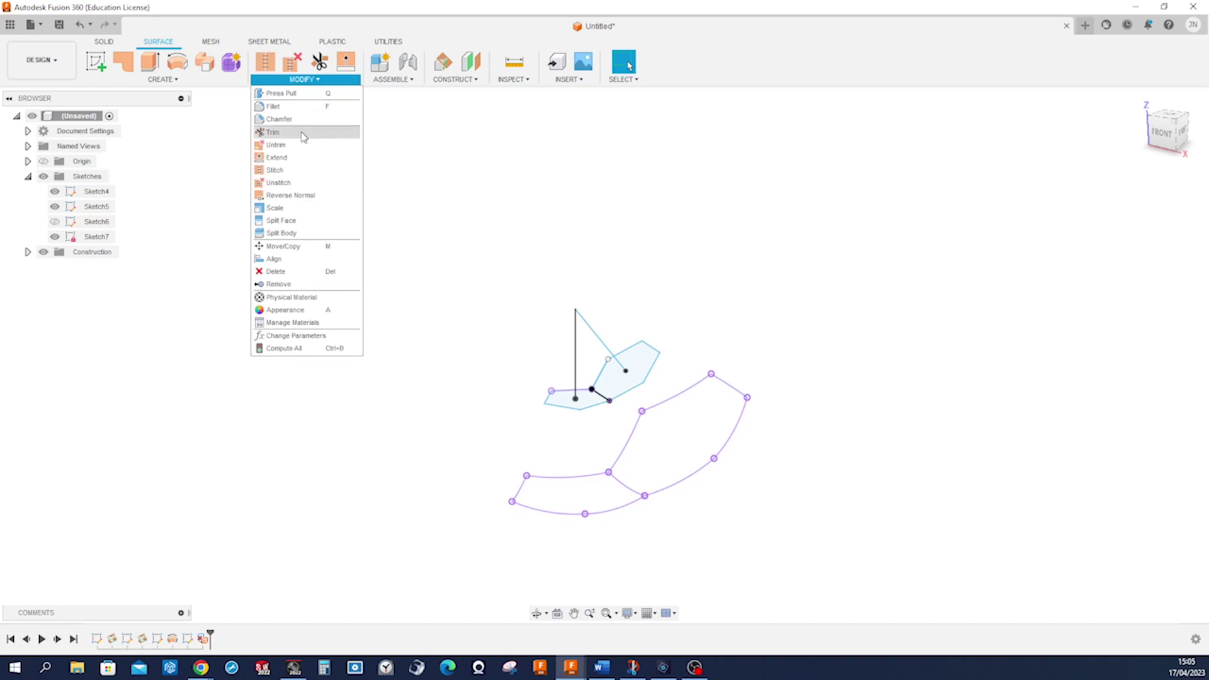
left_click(127, 63)
scroll(534, 350, "up", 2)
scroll(544, 387, "up", 2)
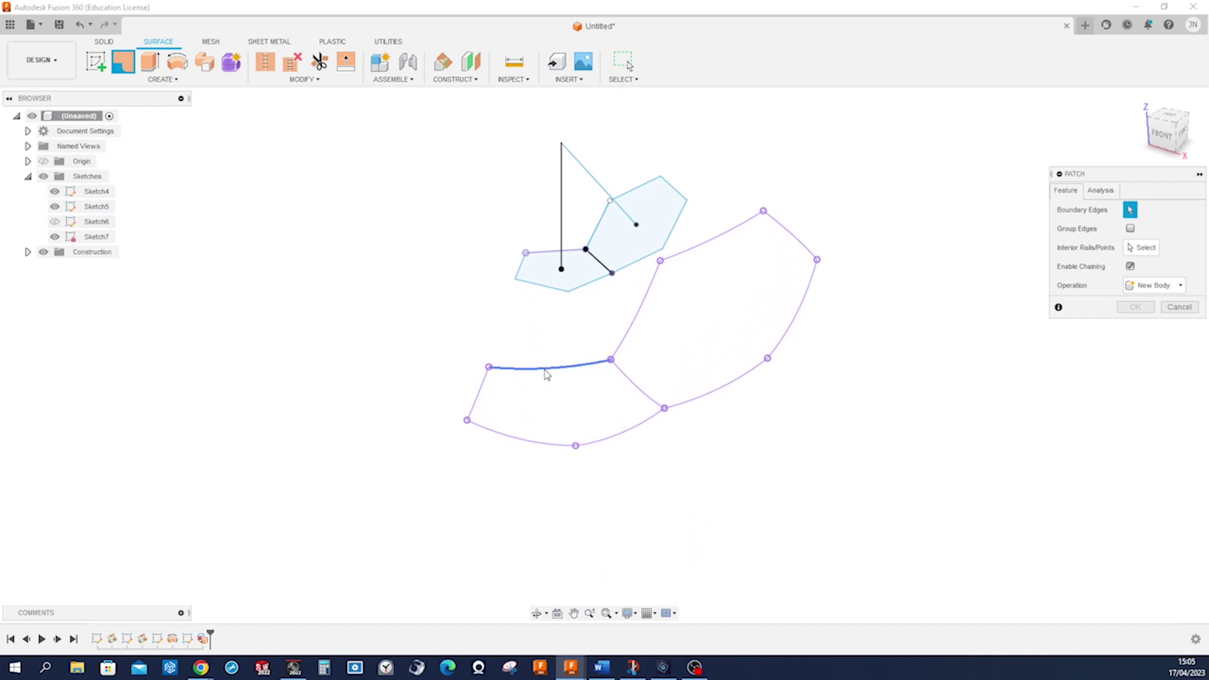
- Fill a curved patch surface inside the five projected pentagon curves
left_click(546, 368)
left_click(639, 397)
left_click(642, 424)
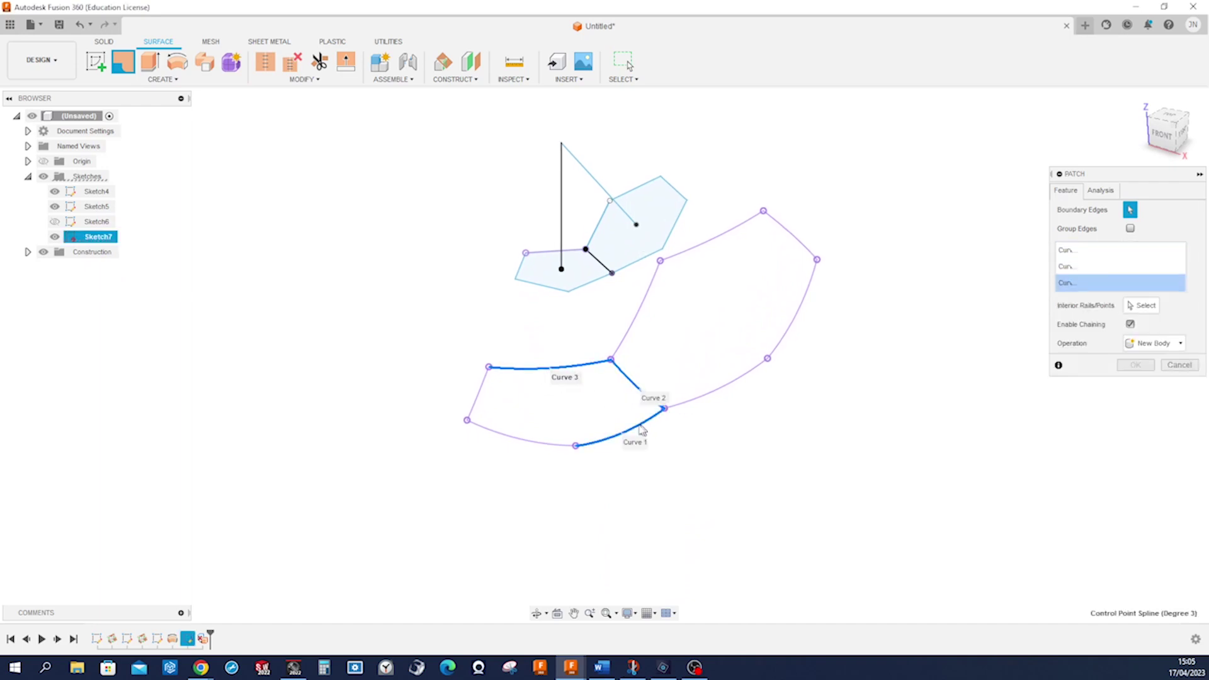
left_click(535, 444)
left_click(476, 397)
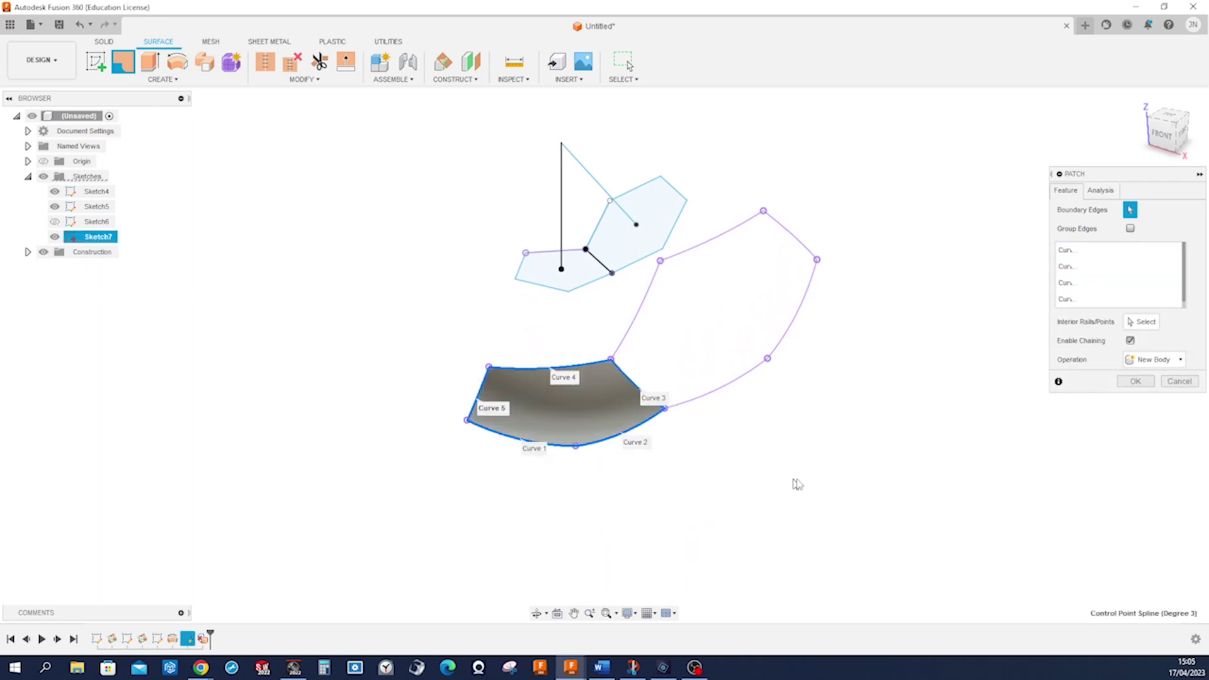
left_click(1136, 381)
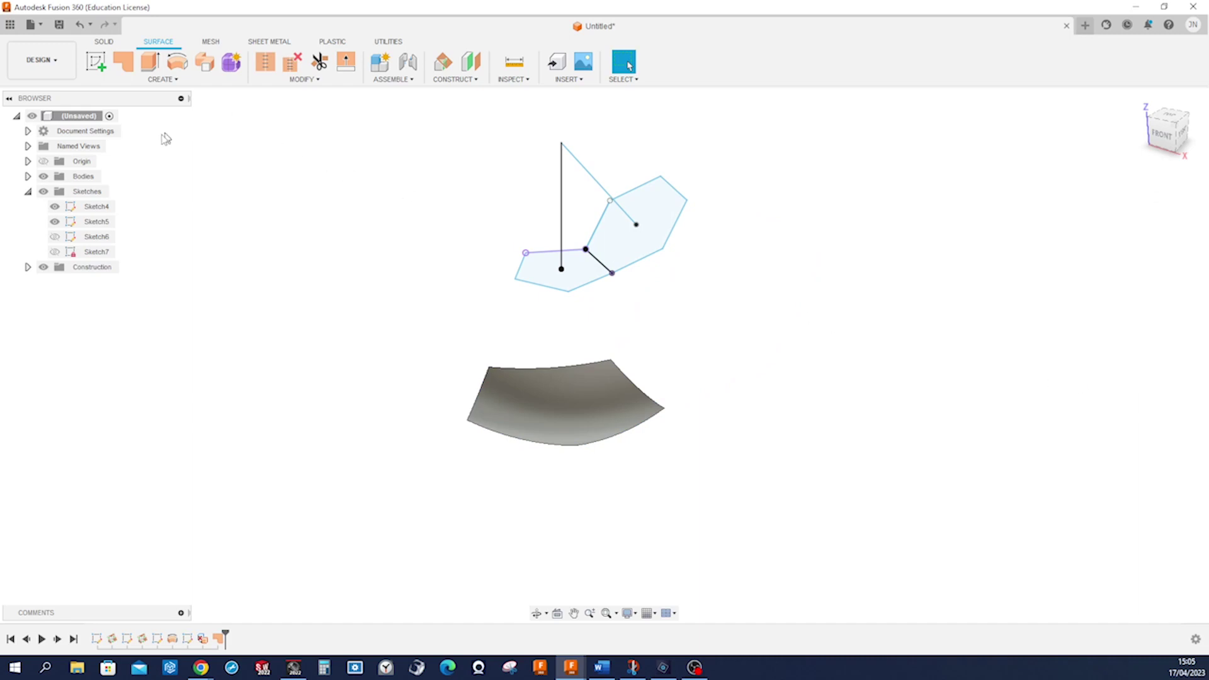
- Show Sketch7 and fill a second patch surface inside the six hexagon curves
left_click(54, 252)
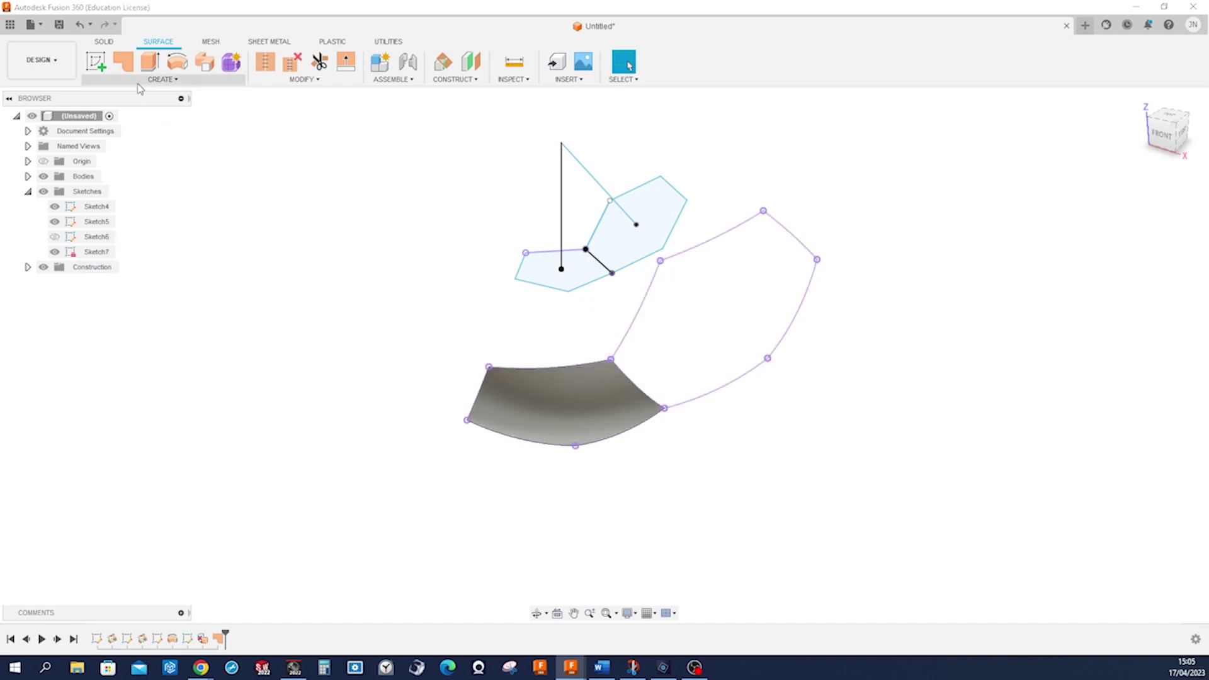
left_click(123, 61)
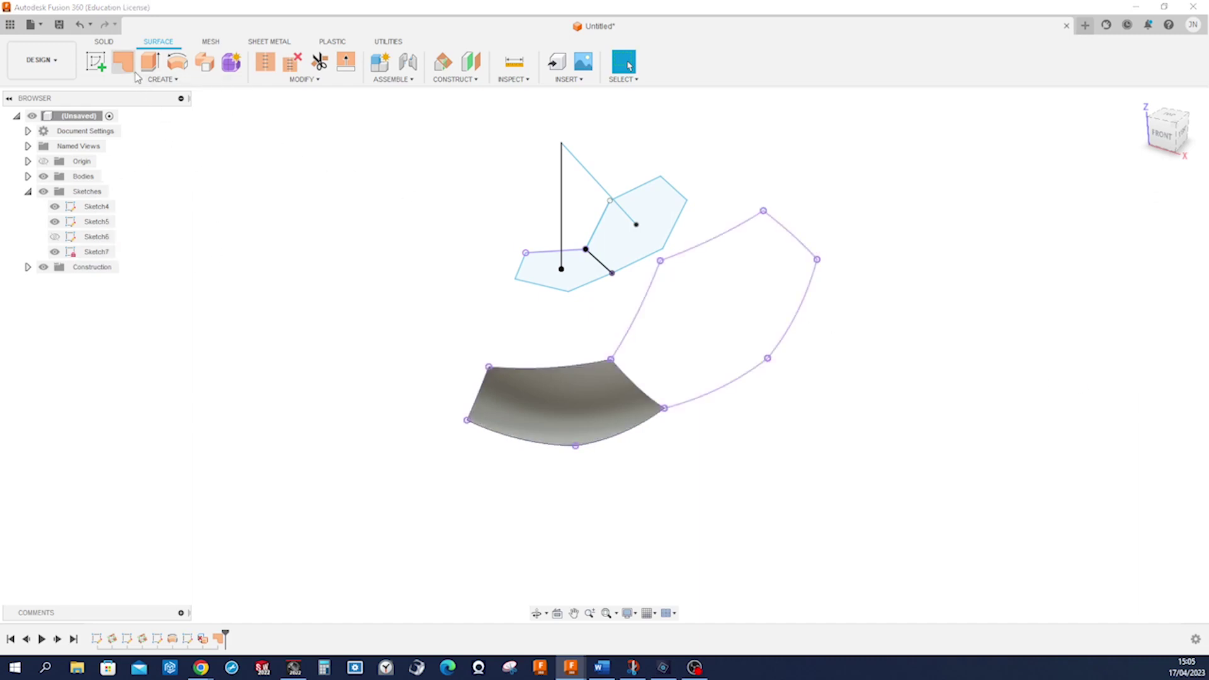
left_click(631, 320)
left_click(698, 254)
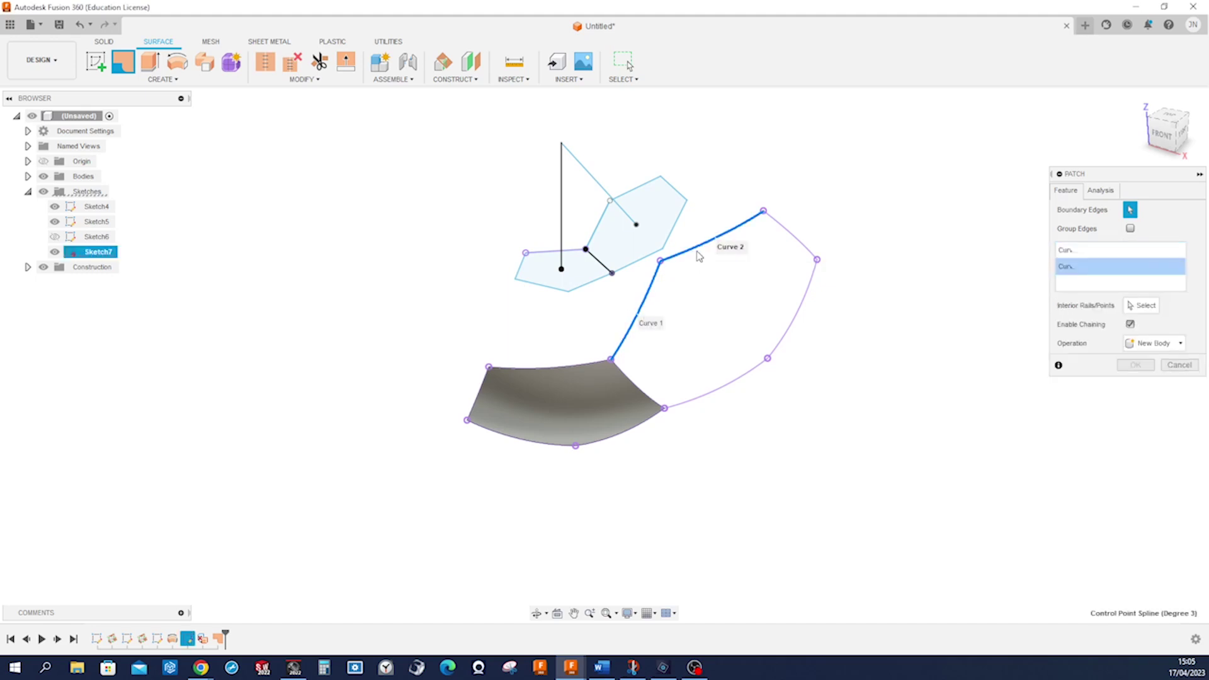
left_click(789, 246)
left_click(812, 306)
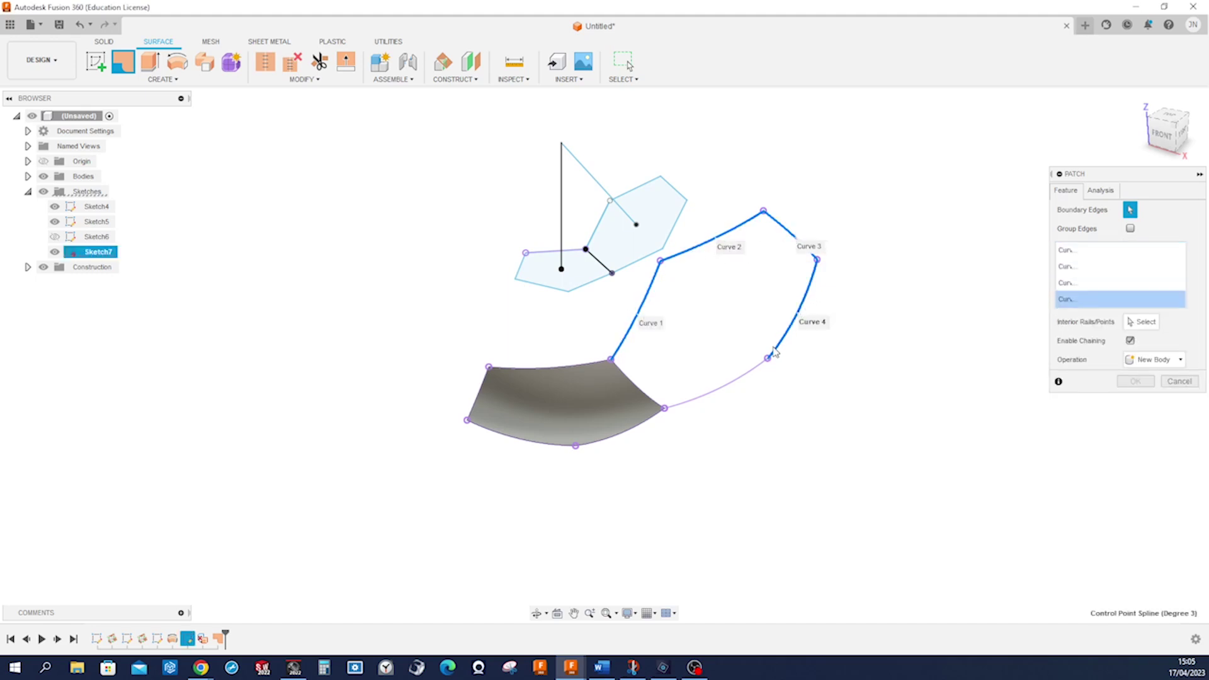
left_click(768, 365)
left_click(635, 384)
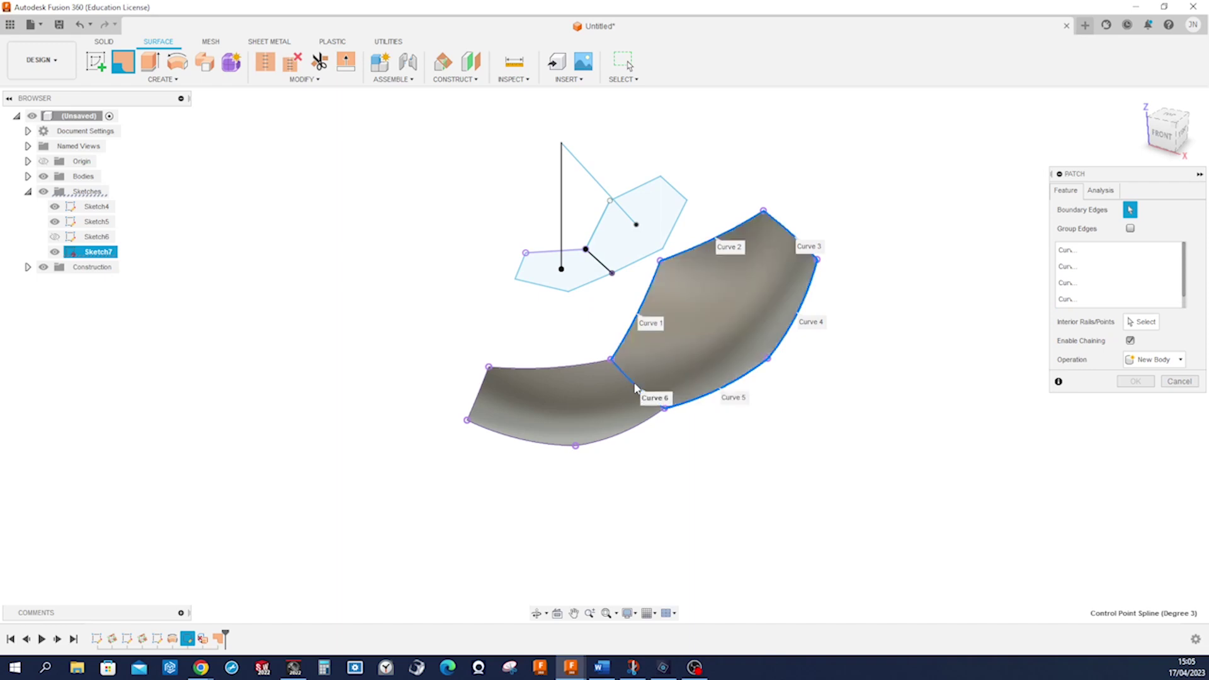
left_click(1135, 381)
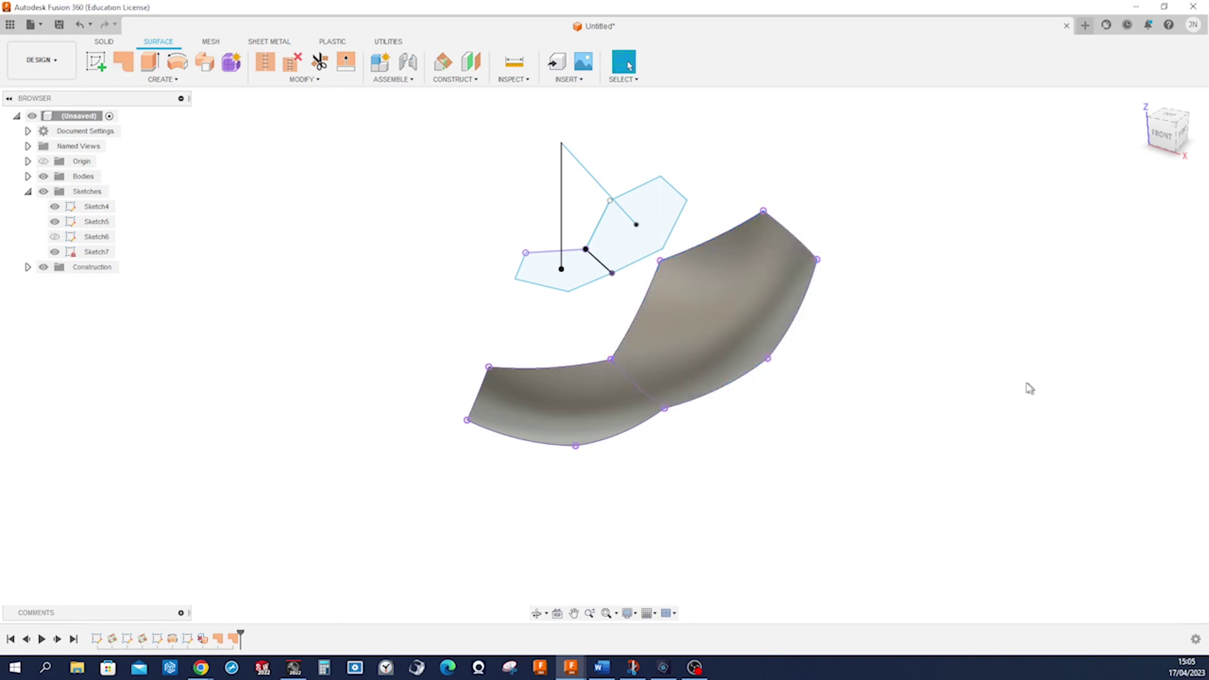
left_click(179, 85)
- Thicken the pentagon surface into a 4 mm solid panel
left_click(130, 260)
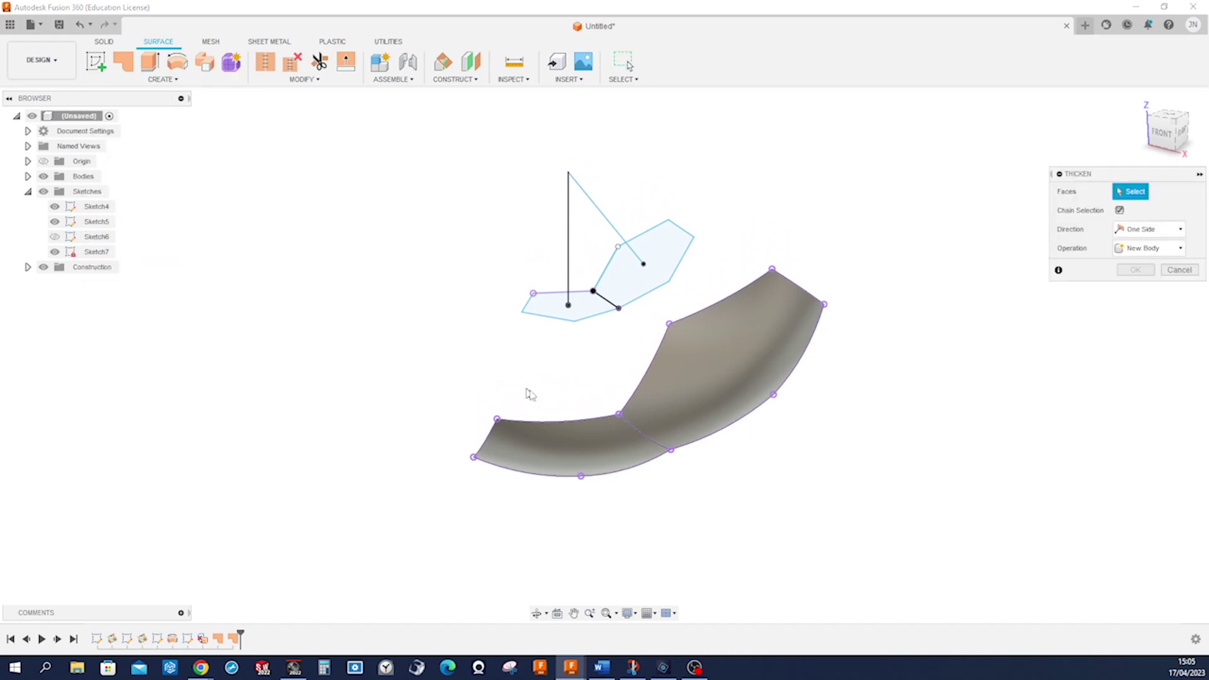
left_click(544, 441)
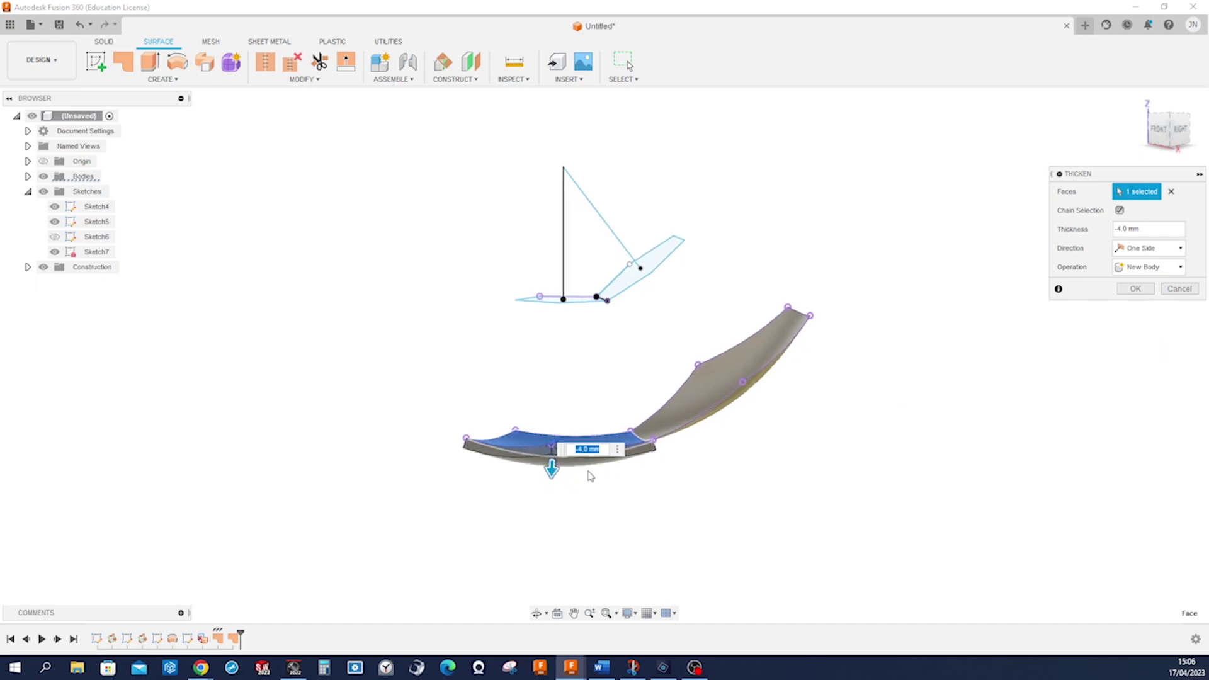
type("4")
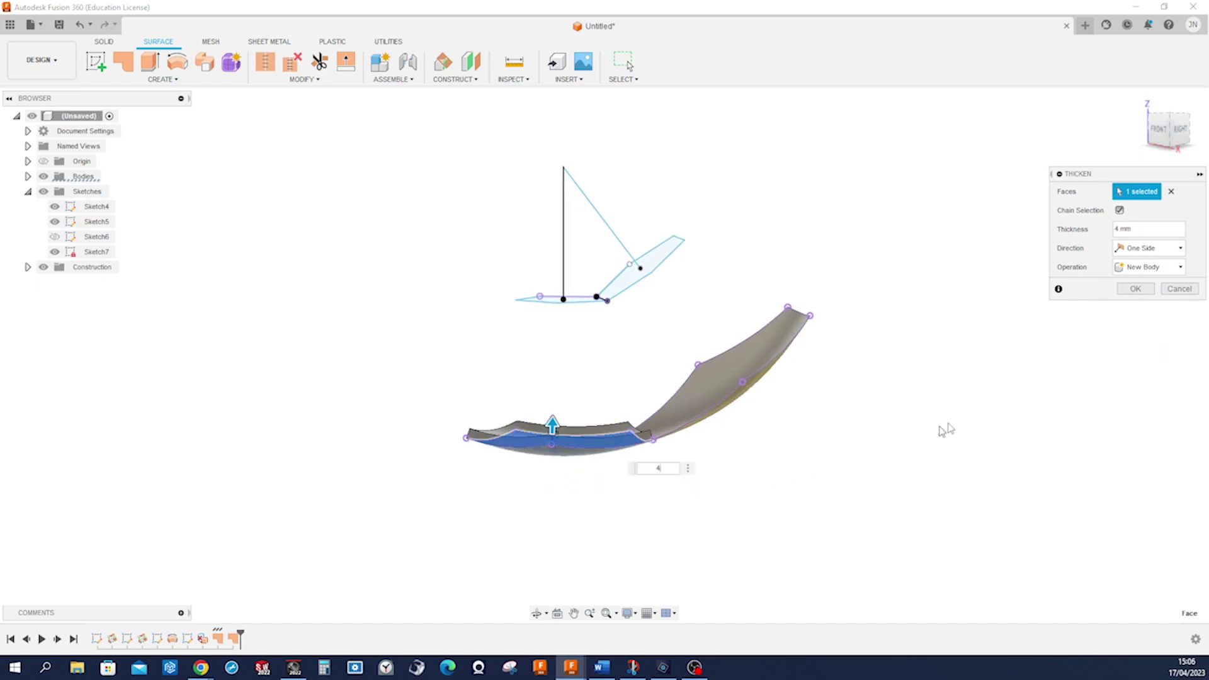
left_click(1135, 289)
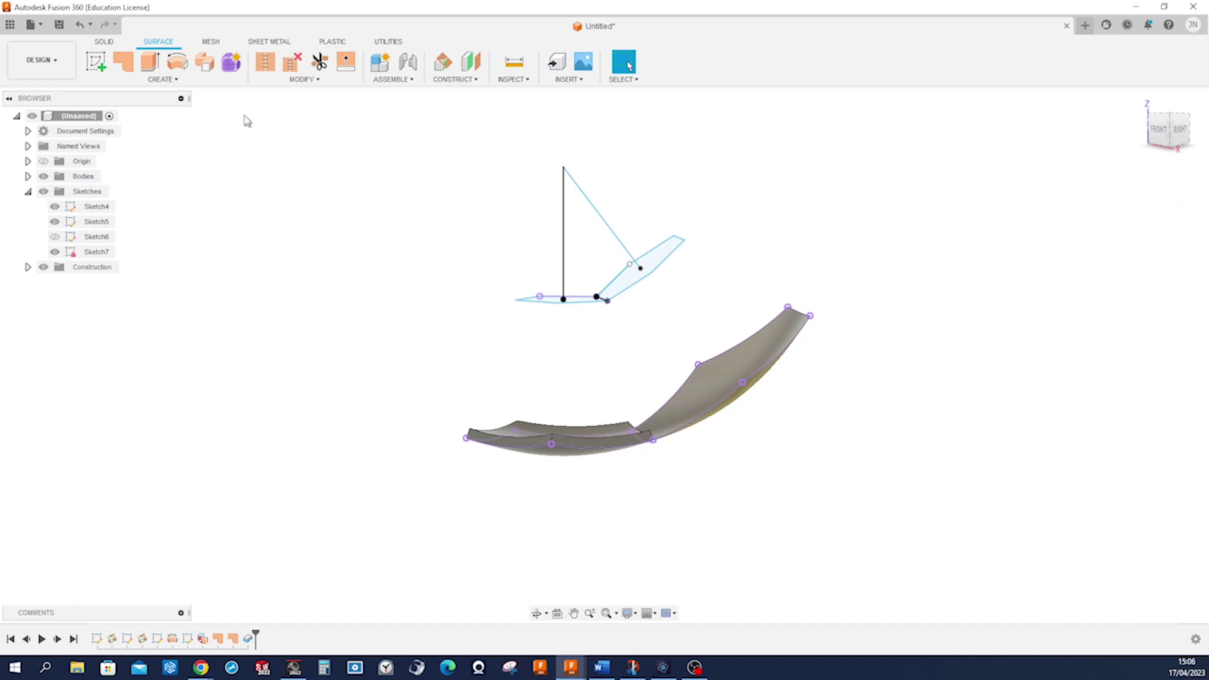
- Cancel a stray Boundary Fill and thicken the hexagon surface into a 4 mm solid panel
left_click(184, 84)
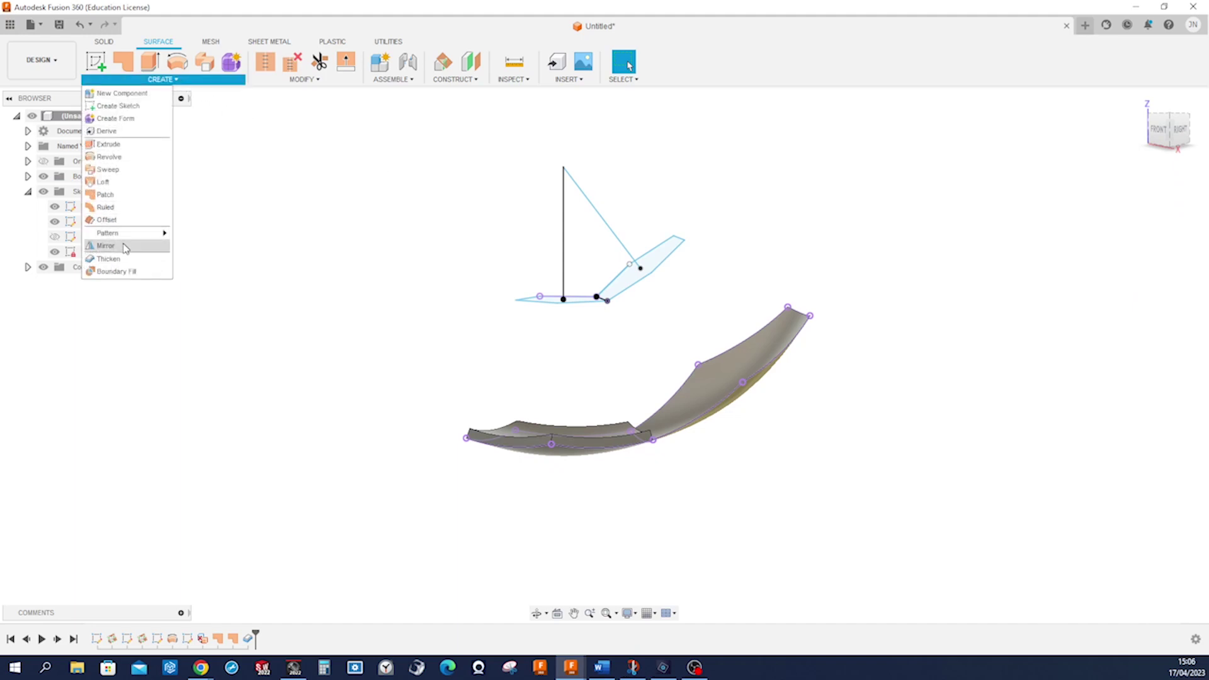
left_click(128, 270)
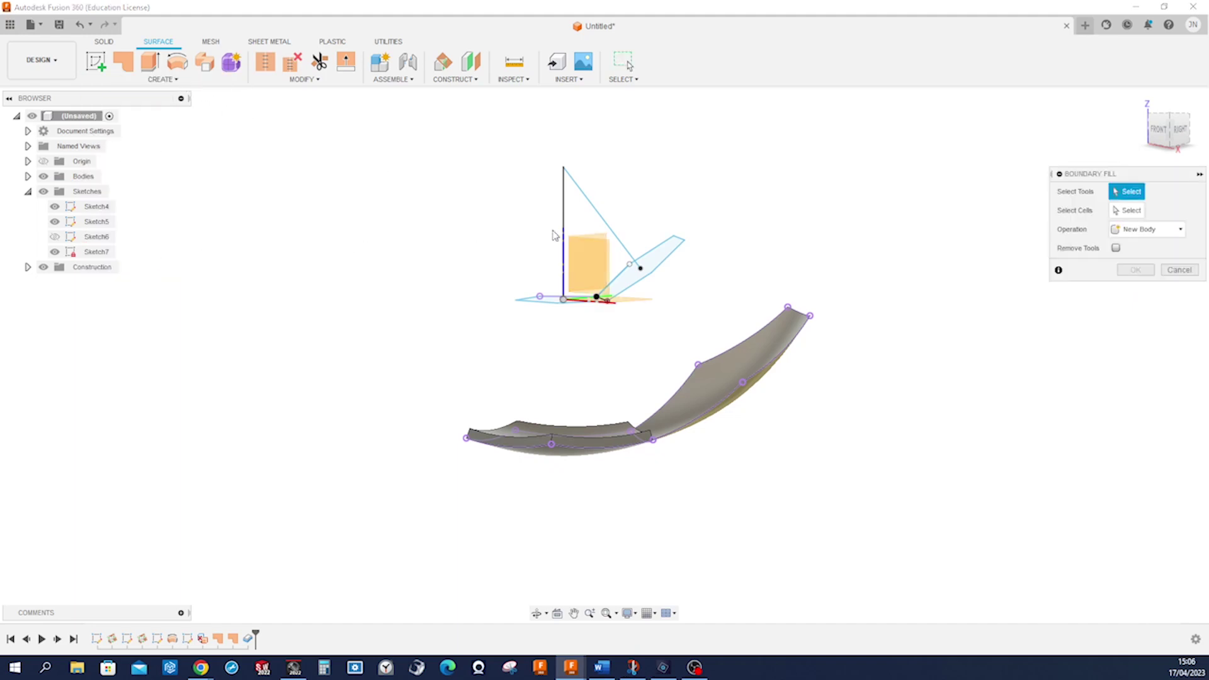
left_click(1170, 272)
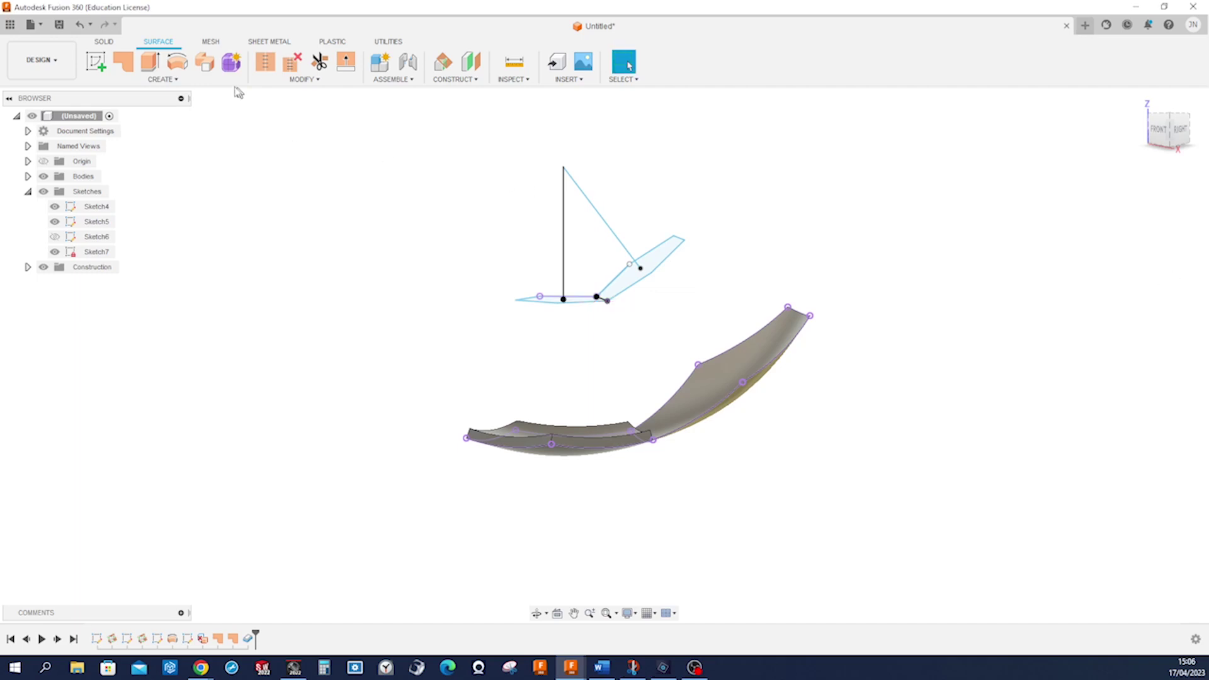
left_click(162, 80)
left_click(116, 262)
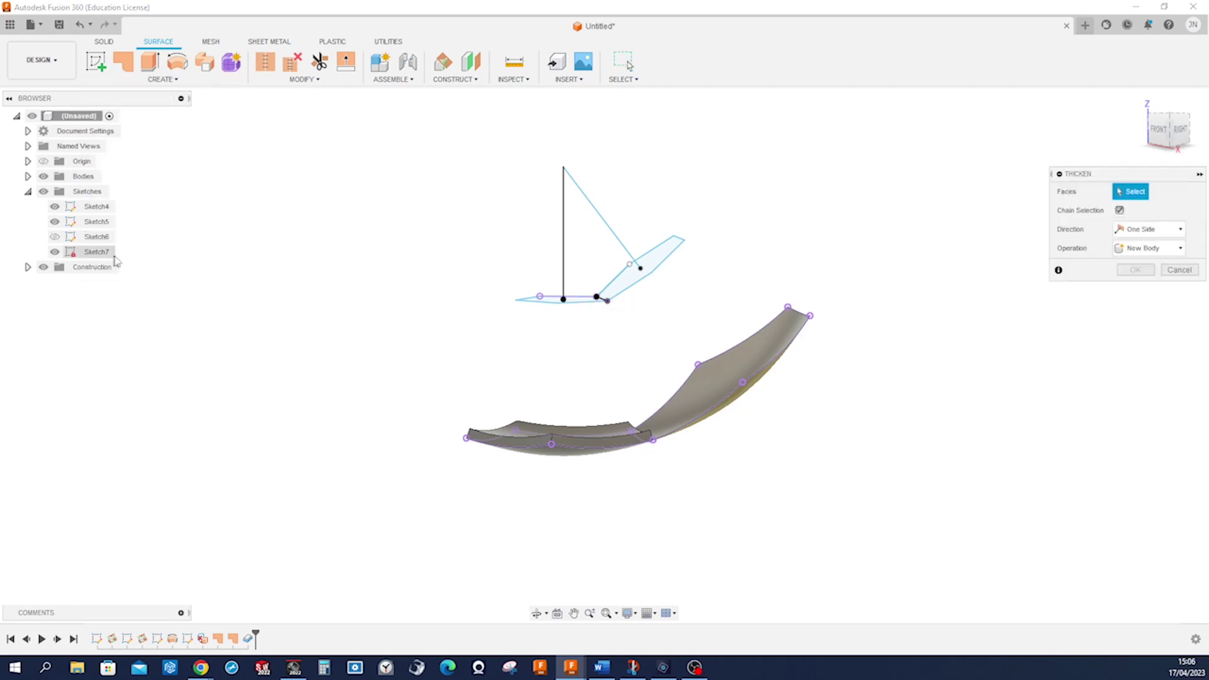
left_click(720, 389)
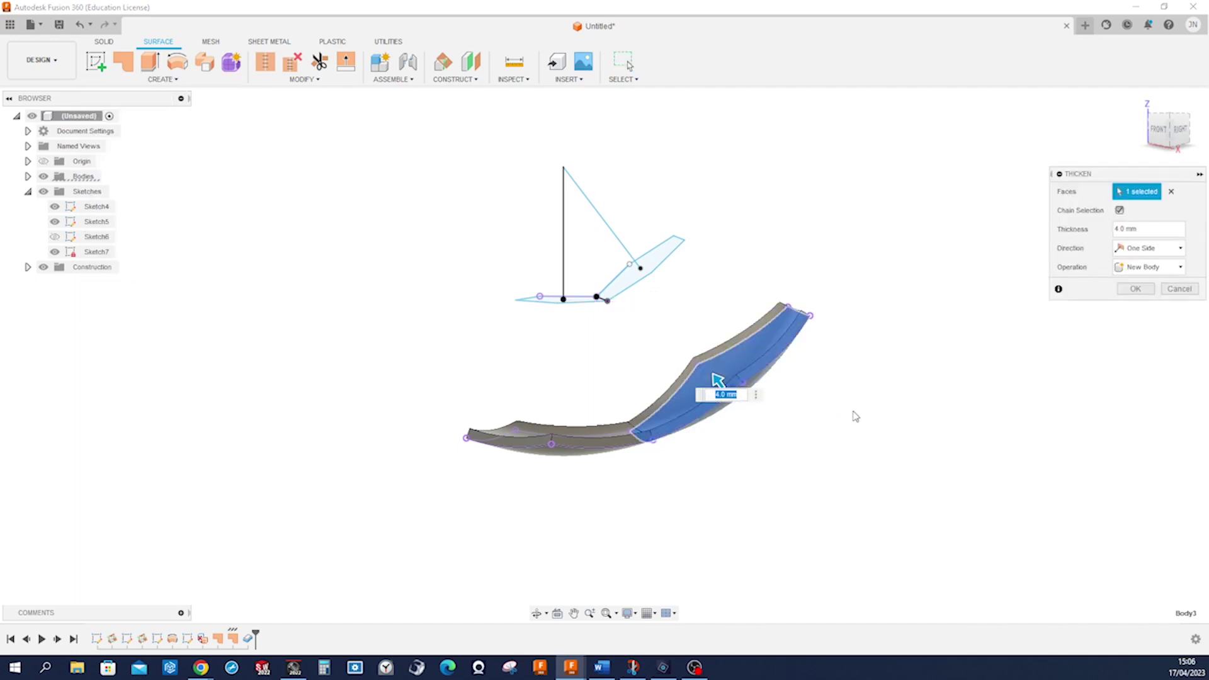
left_click(1136, 288)
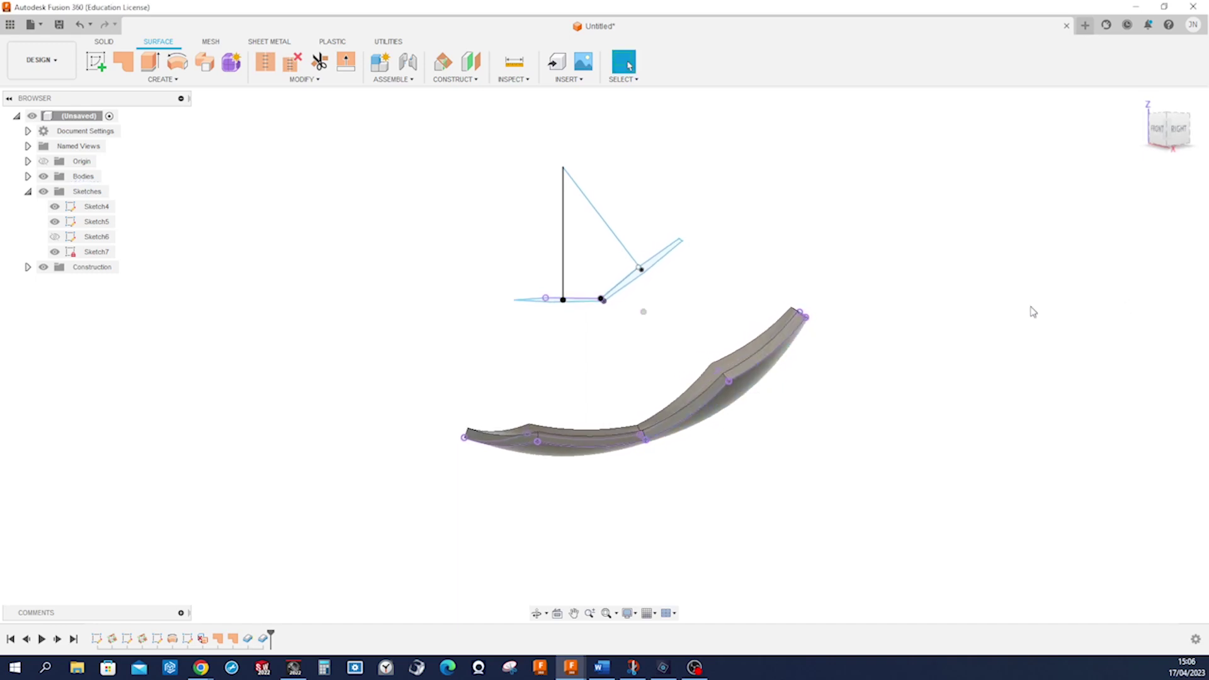
middle_click_drag(1033, 313, 572, 145, "shift")
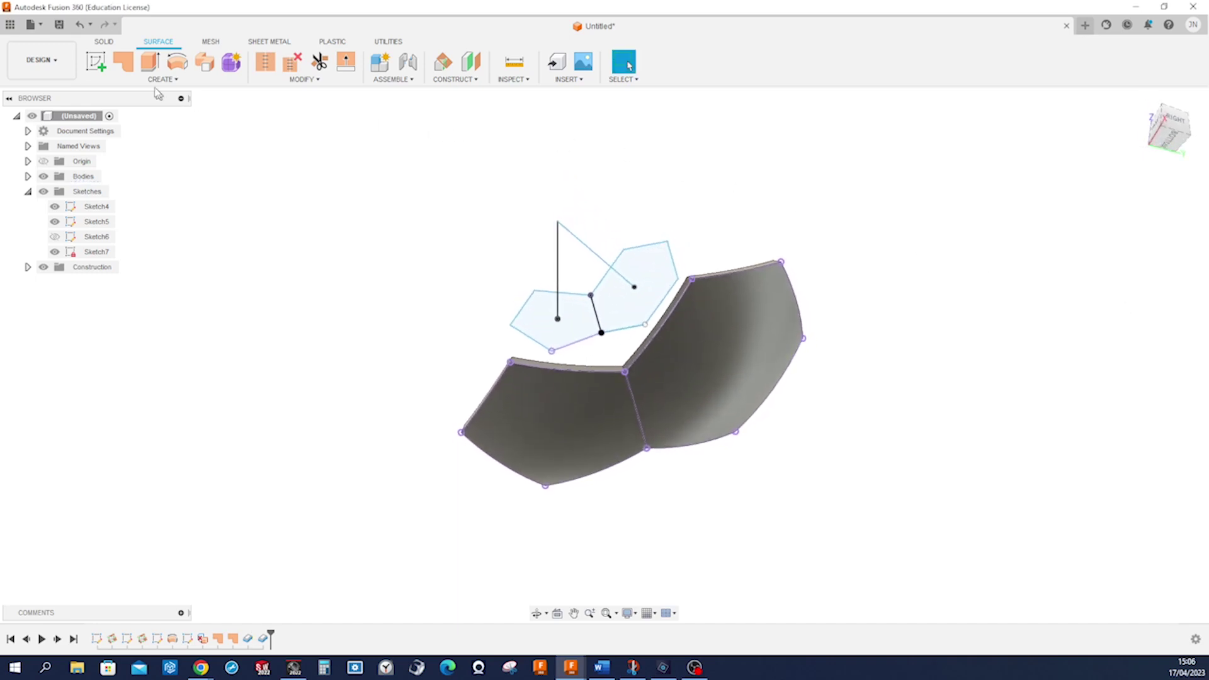
- Fillet the rim of the pentagon panel's face with the Solid Fillet tool
left_click(106, 42)
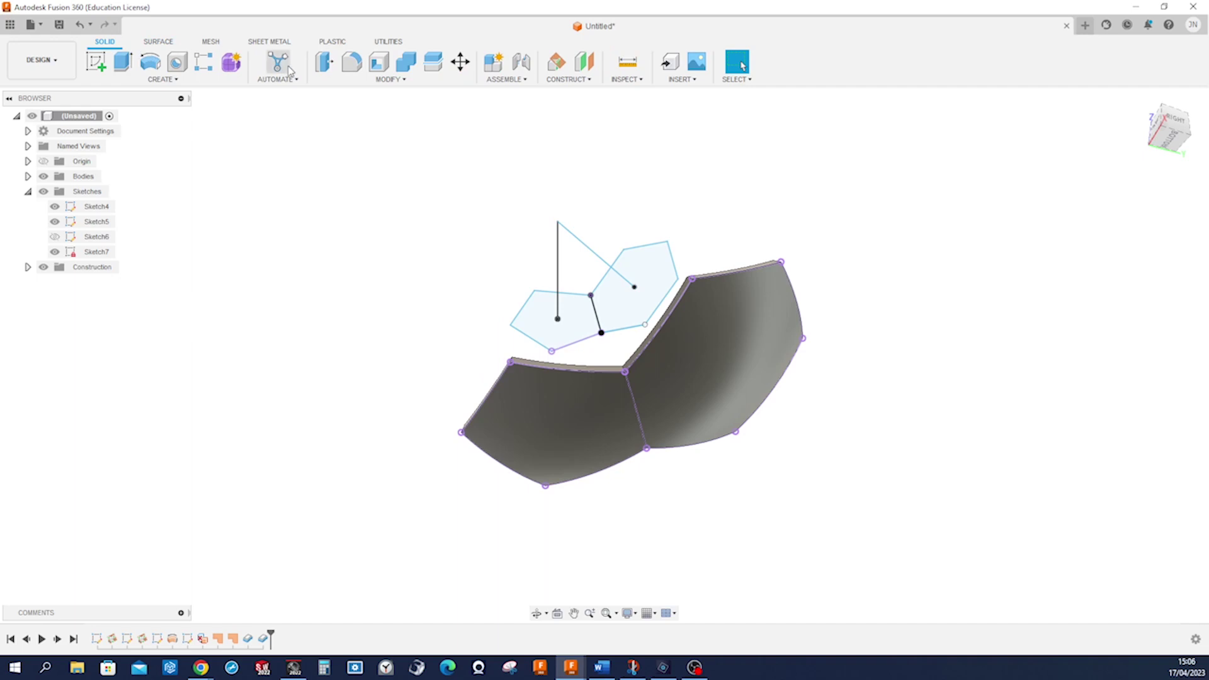
left_click(352, 62)
middle_click_drag(575, 268, 569, 377, "shift")
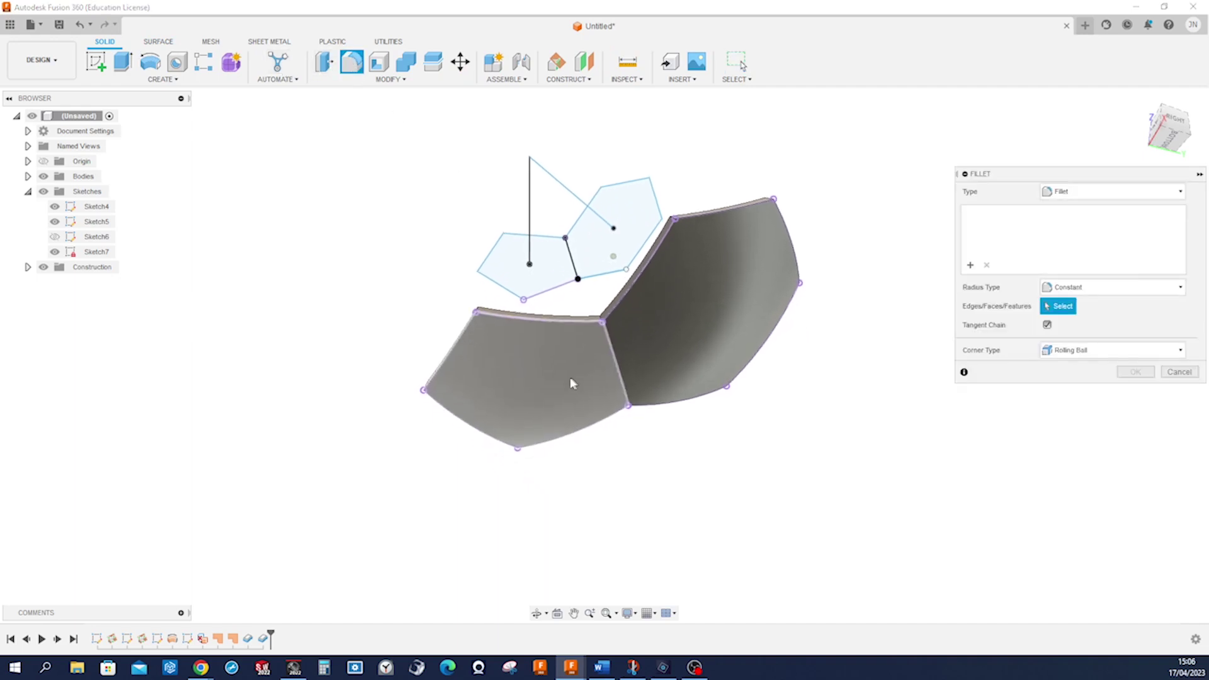
left_click(569, 377)
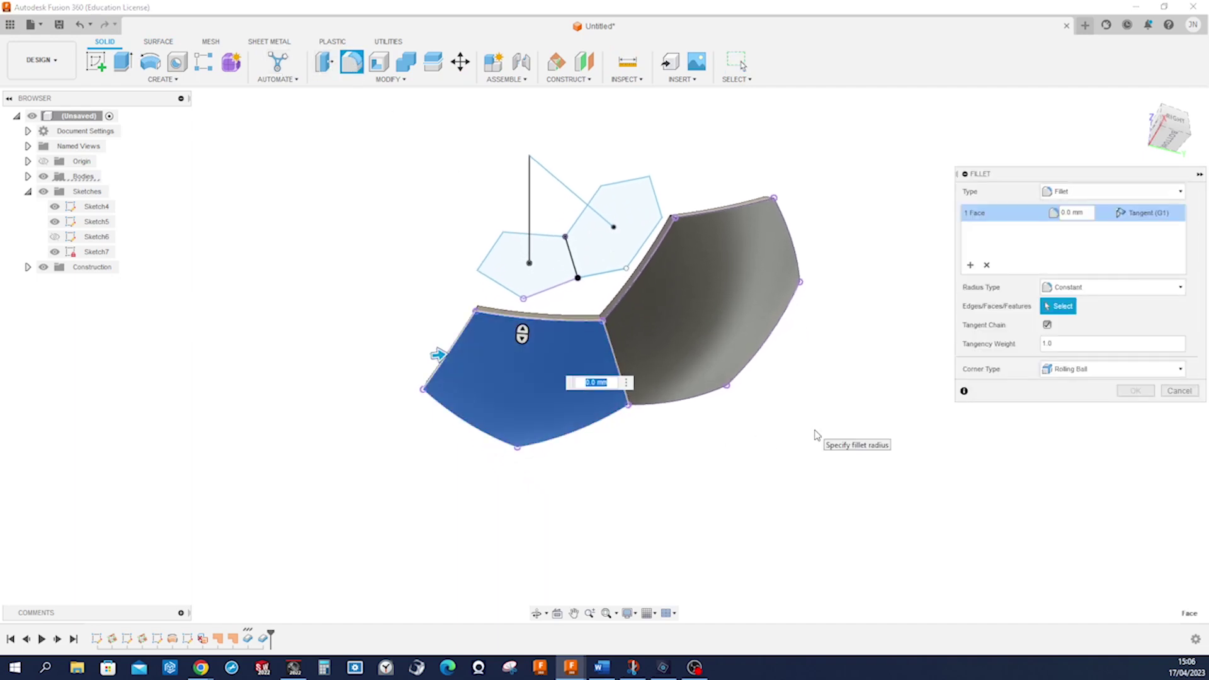
key("Escape")
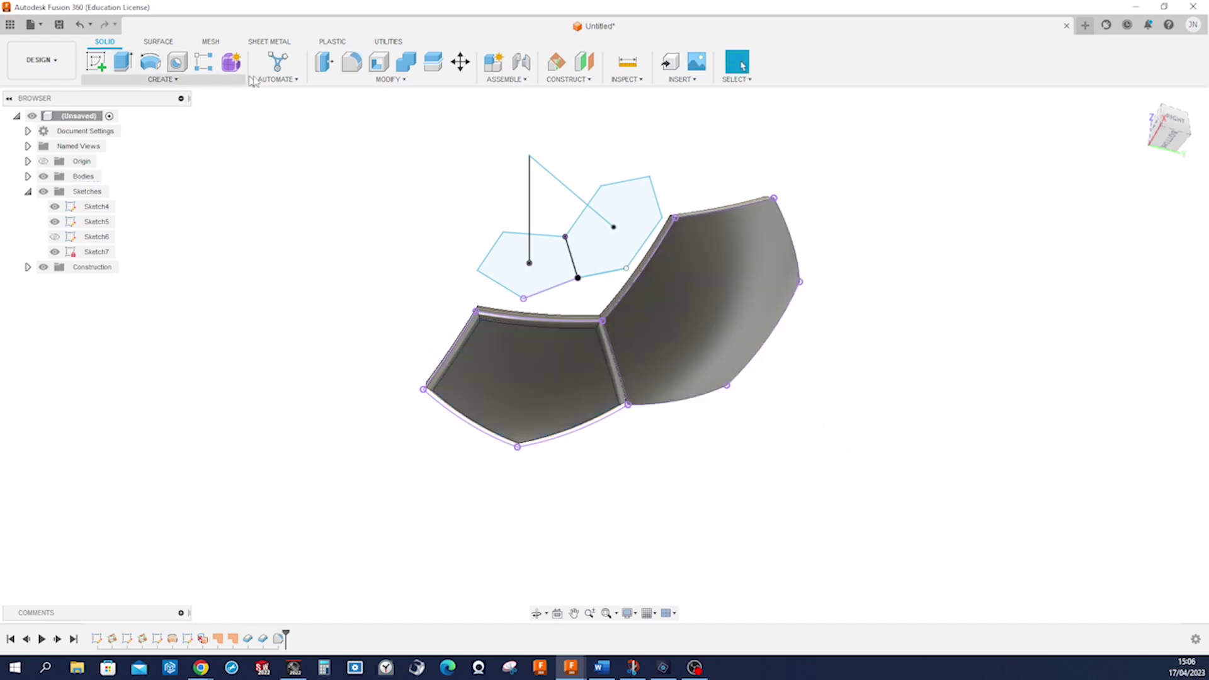
- Fillet the rim of the hexagon panel's face at 3 mm radius
left_click(351, 63)
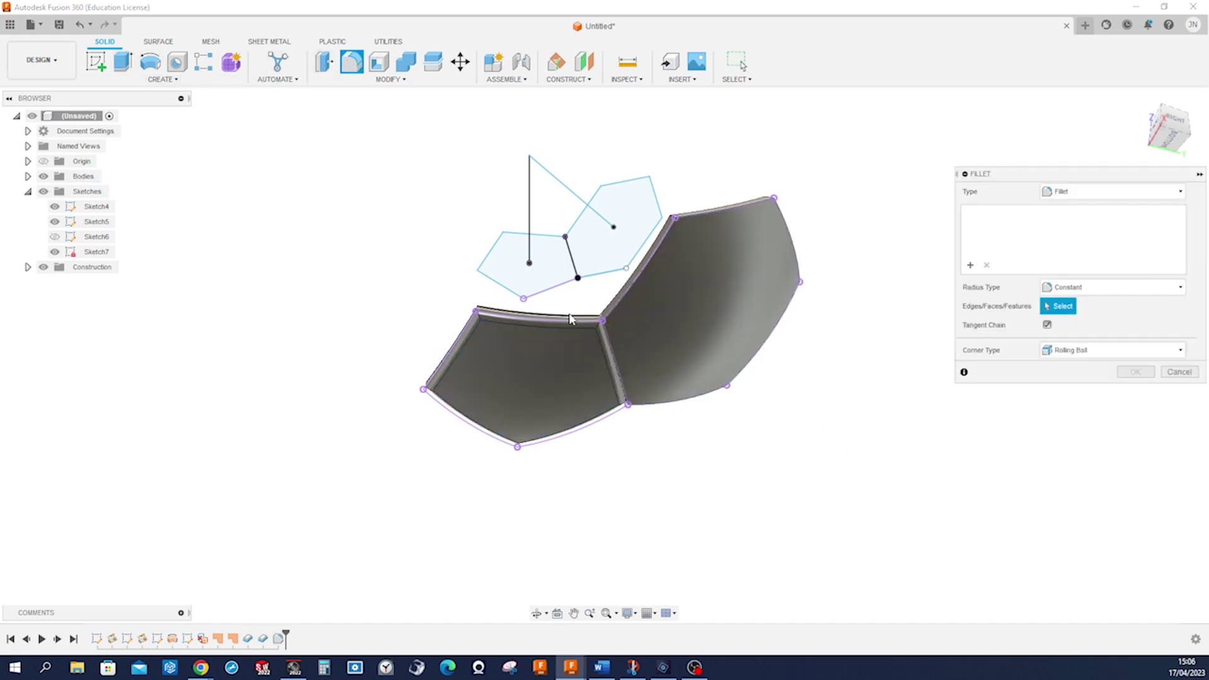
left_click(640, 314)
type("3")
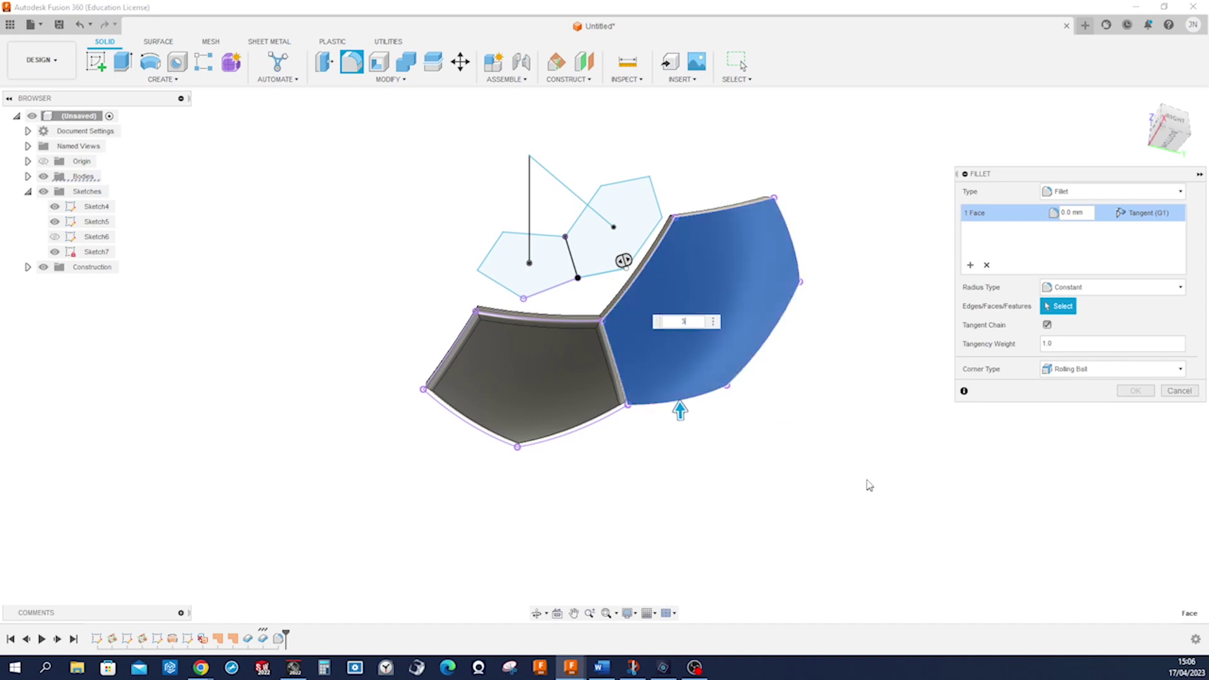
key("Return")
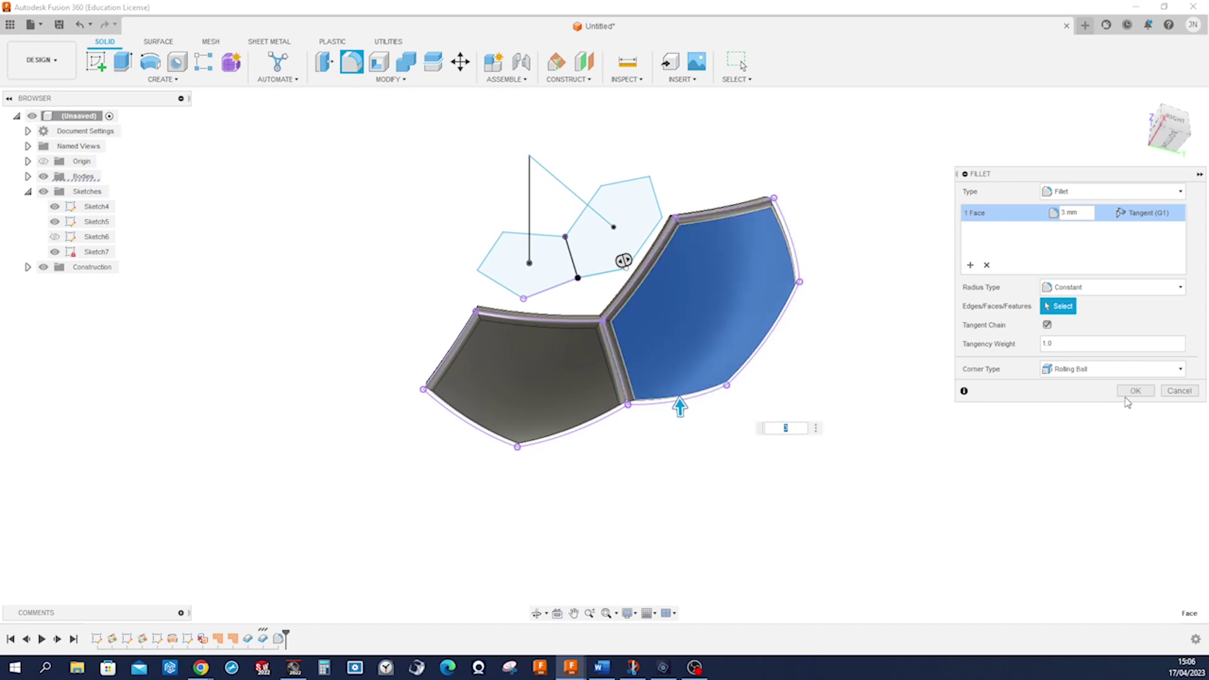
left_click(1133, 396)
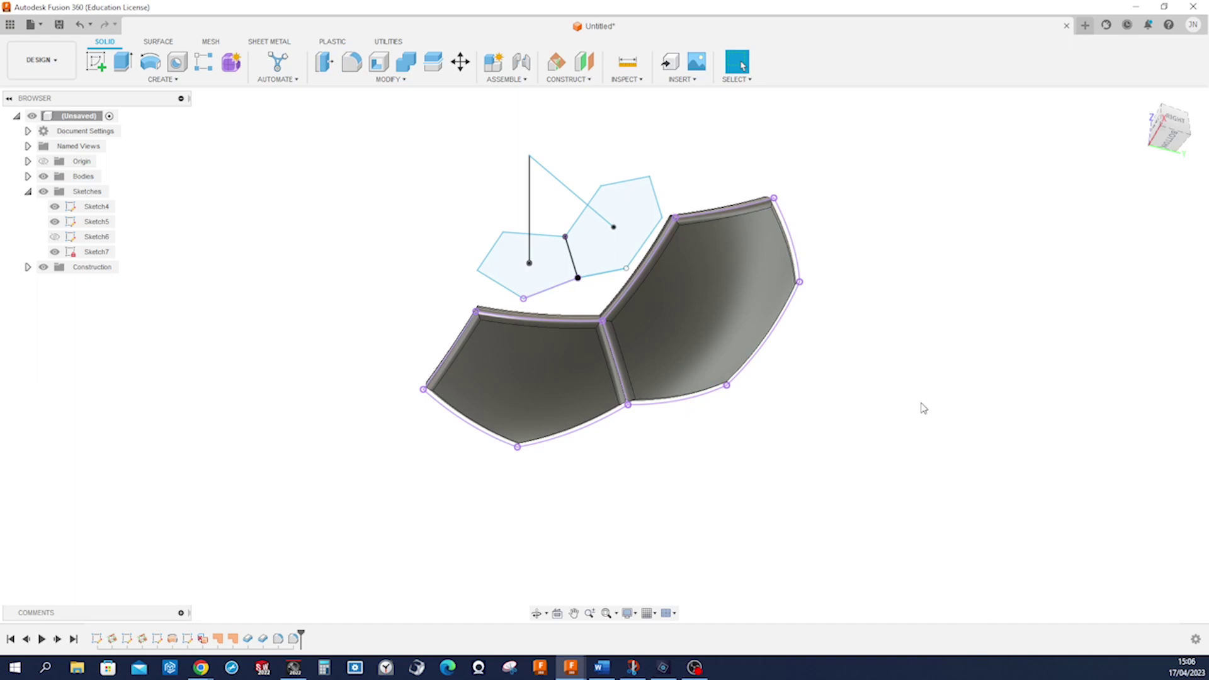
key("F6")
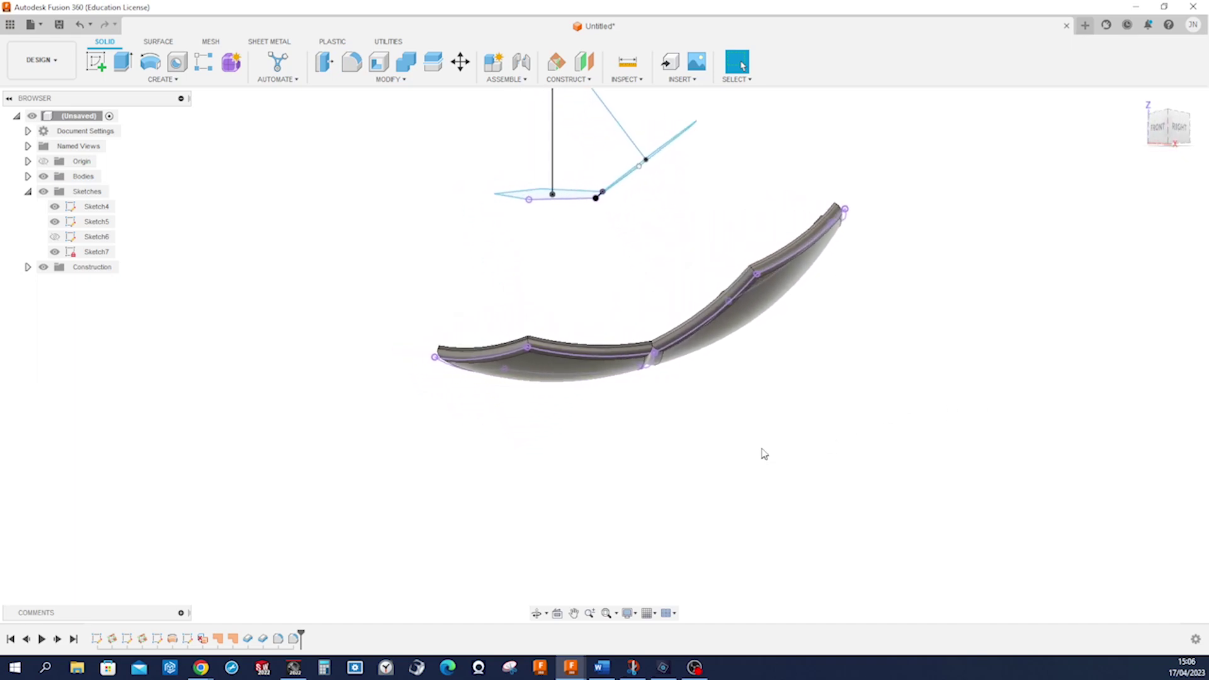
- Hide the Sketch7 boundary curves, leaving the two rounded solid panels visible
left_click(94, 251)
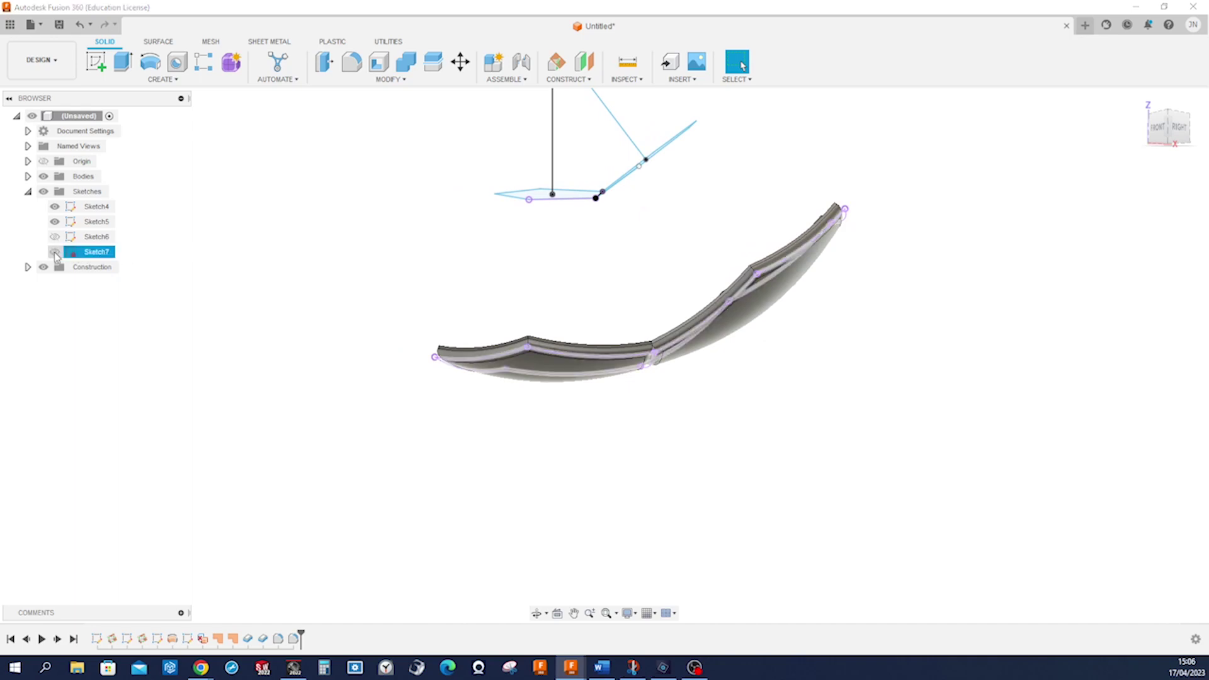
left_click(56, 252)
middle_click_drag(153, 273, 948, 385, "shift")
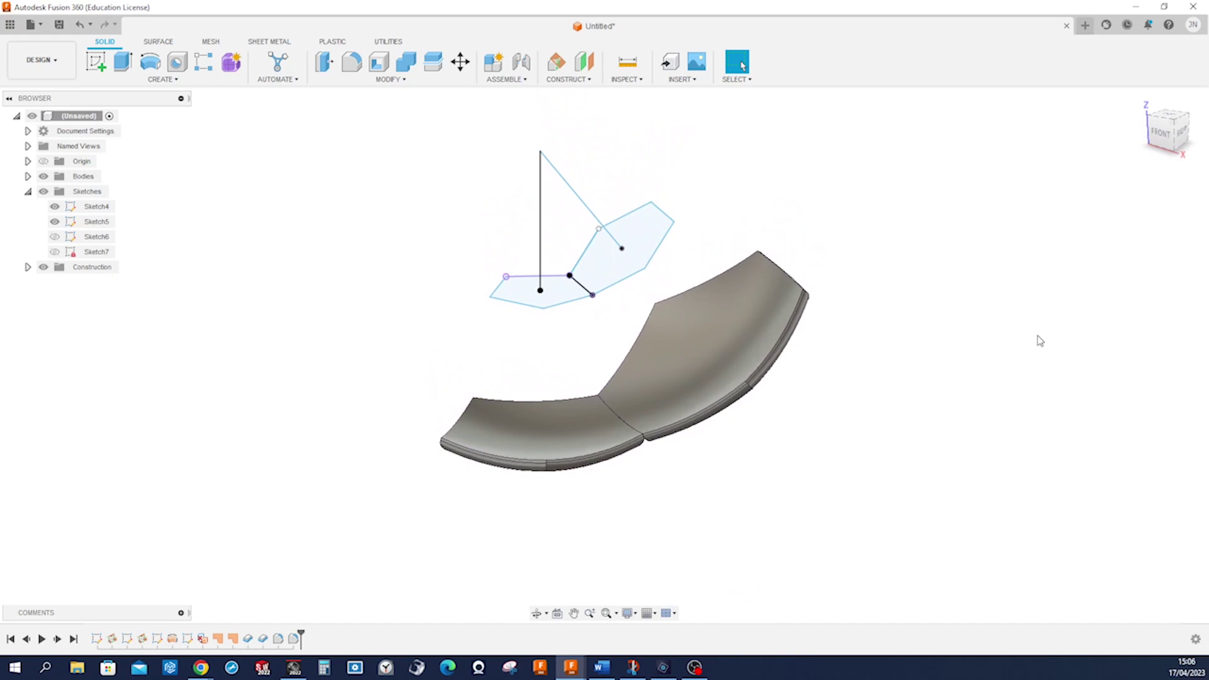
- Apply Leather - Matte (White) to the right hexagon panel from the Appearance library
key("a")
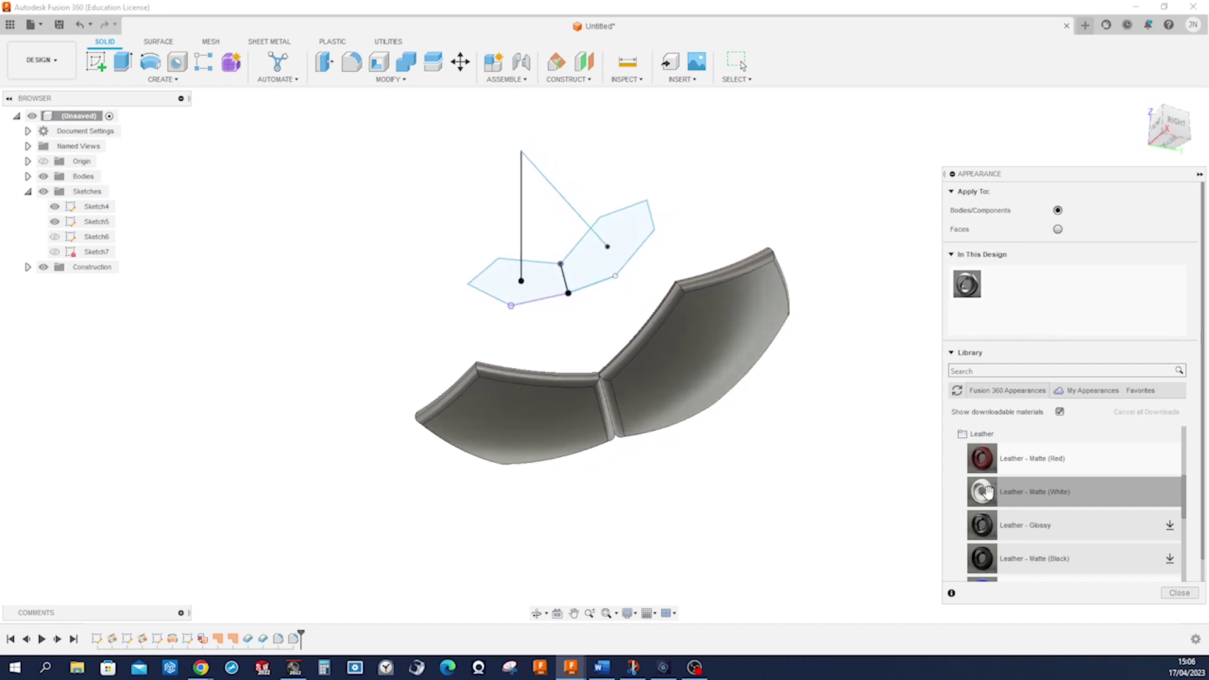
left_click_drag(984, 491, 733, 351)
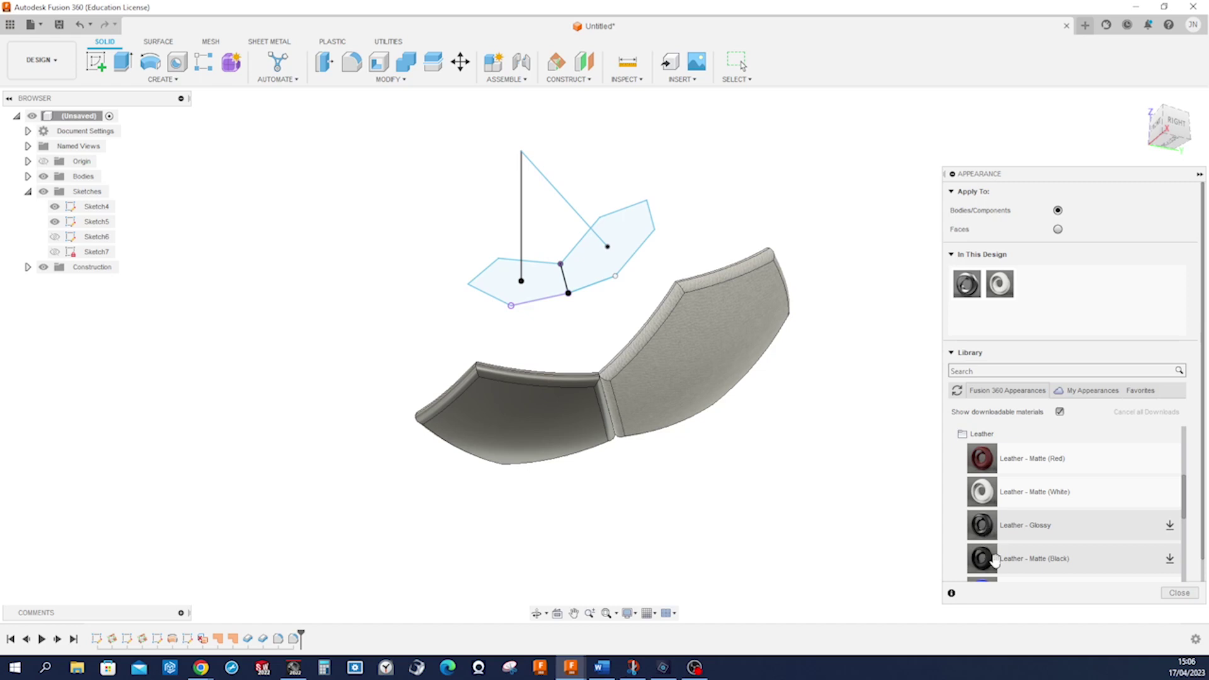
scroll(989, 562, "down", 3)
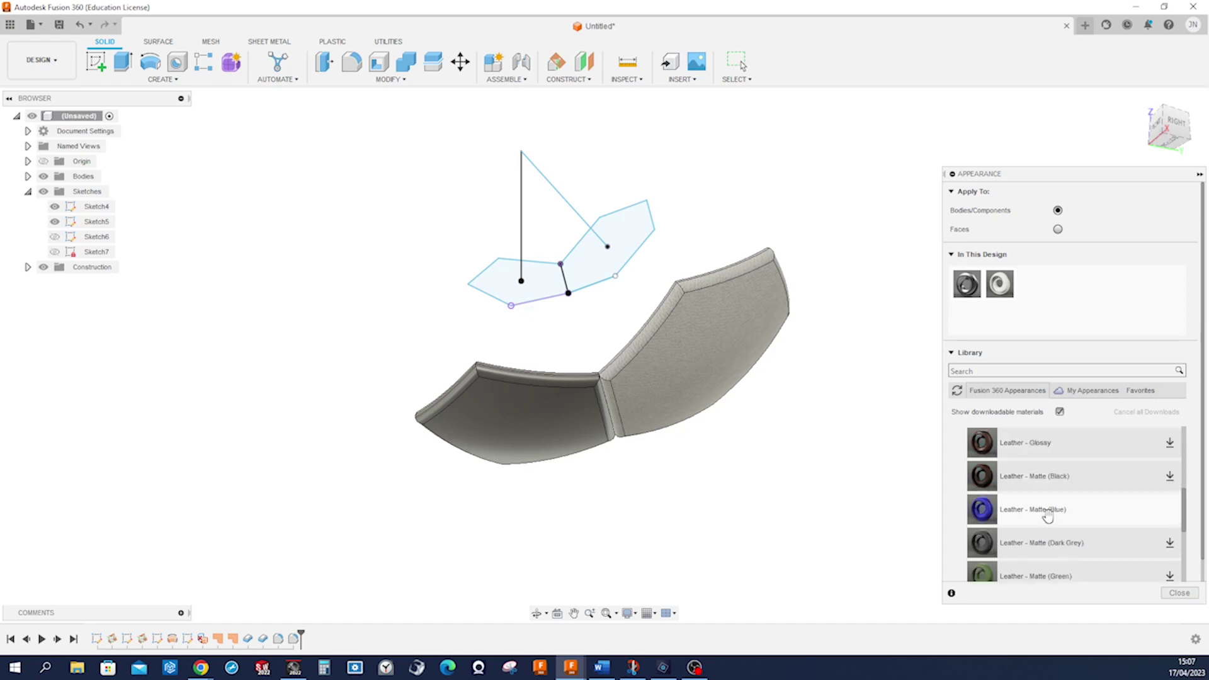
scroll(1047, 515, "down", 3)
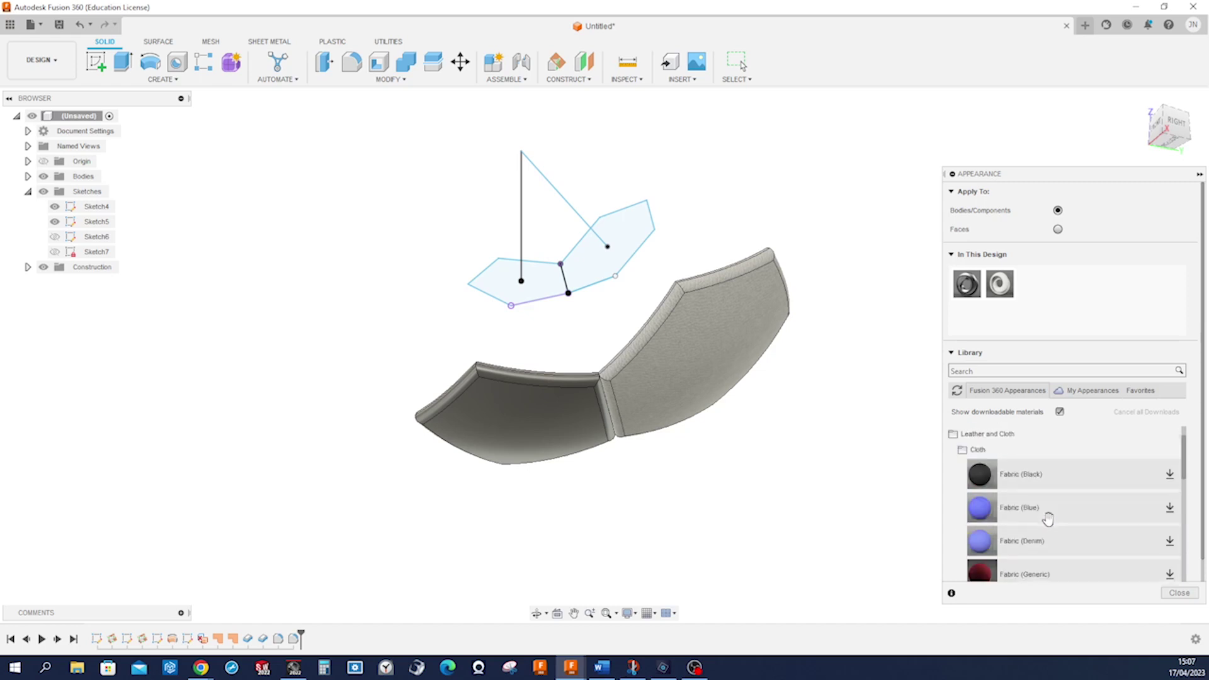
scroll(1049, 516, "down", 3)
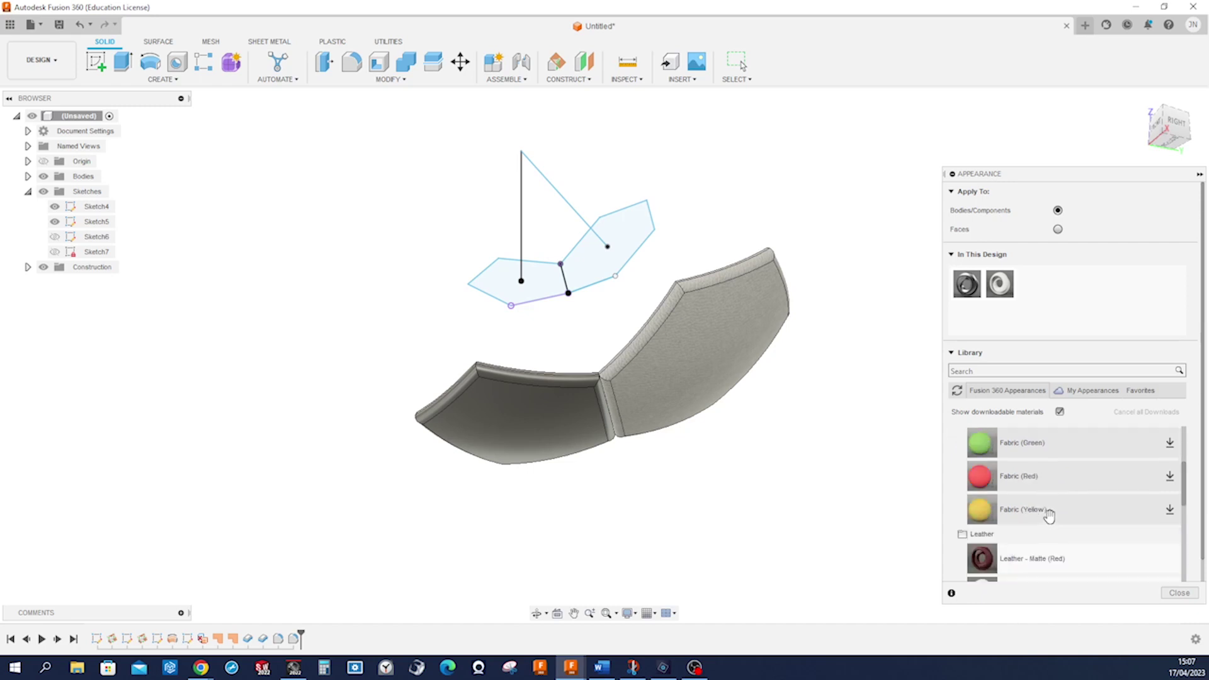
scroll(1049, 515, "down", 3)
- Download Leather - Matte (Black) and apply it to the left pentagon panel, then close Appearance
left_click(1049, 515)
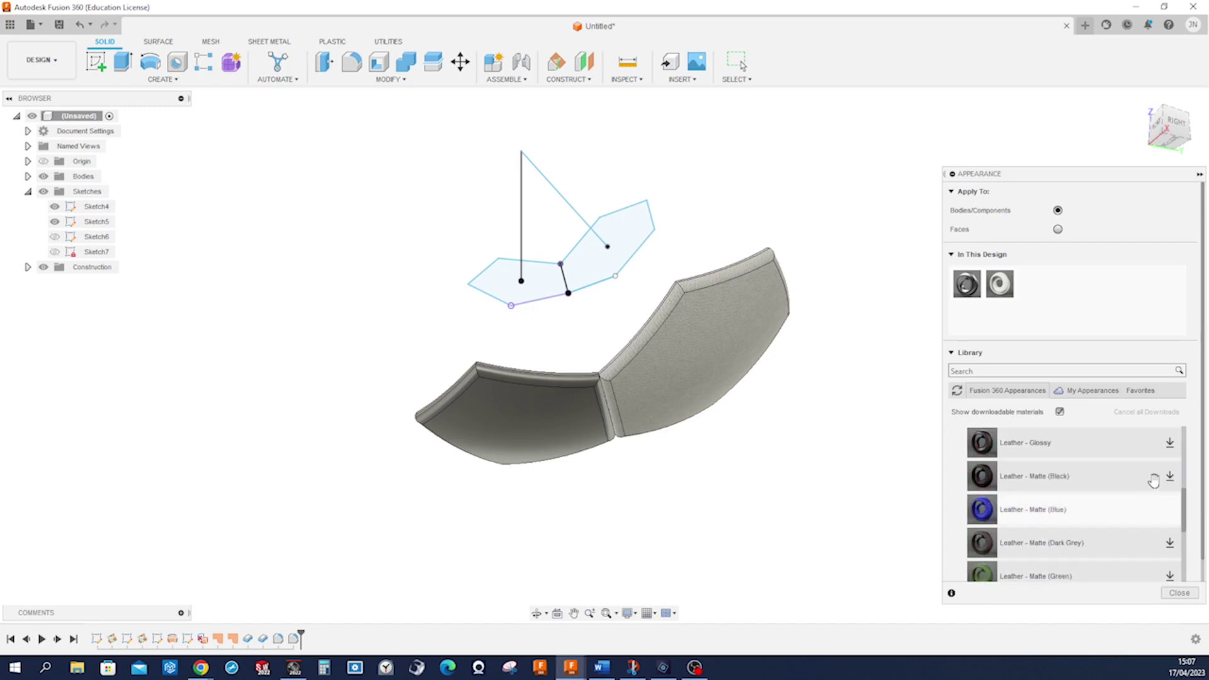
left_click(1171, 479)
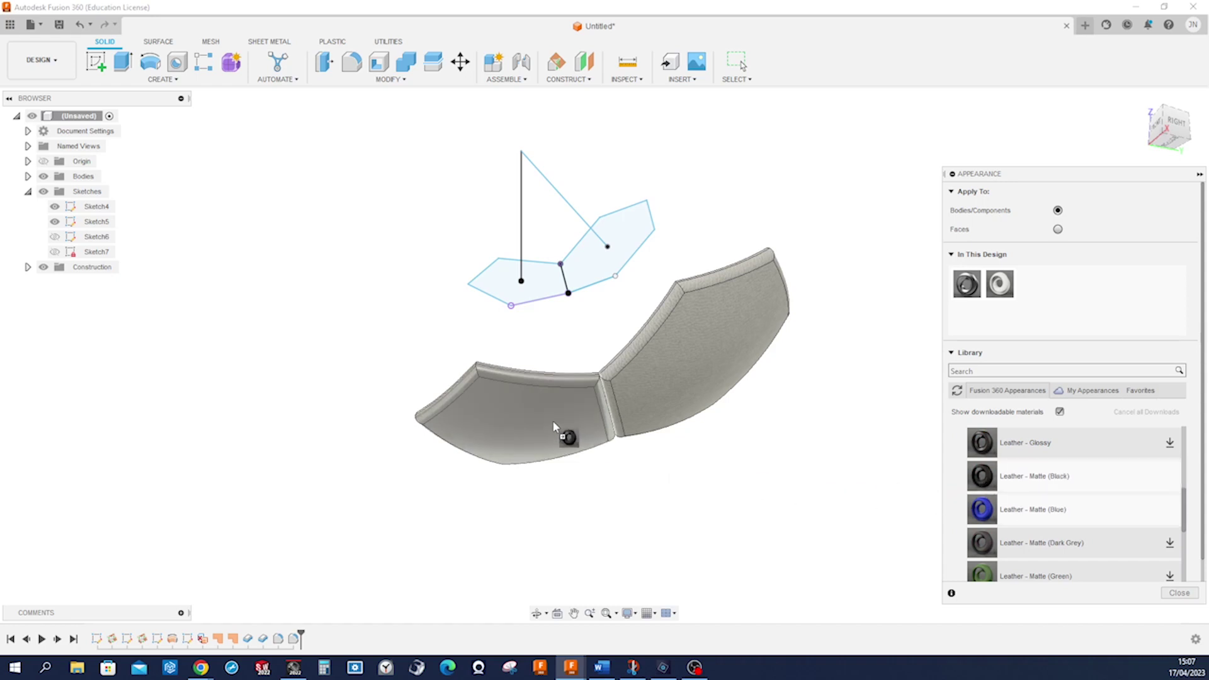
left_click_drag(983, 478, 552, 422)
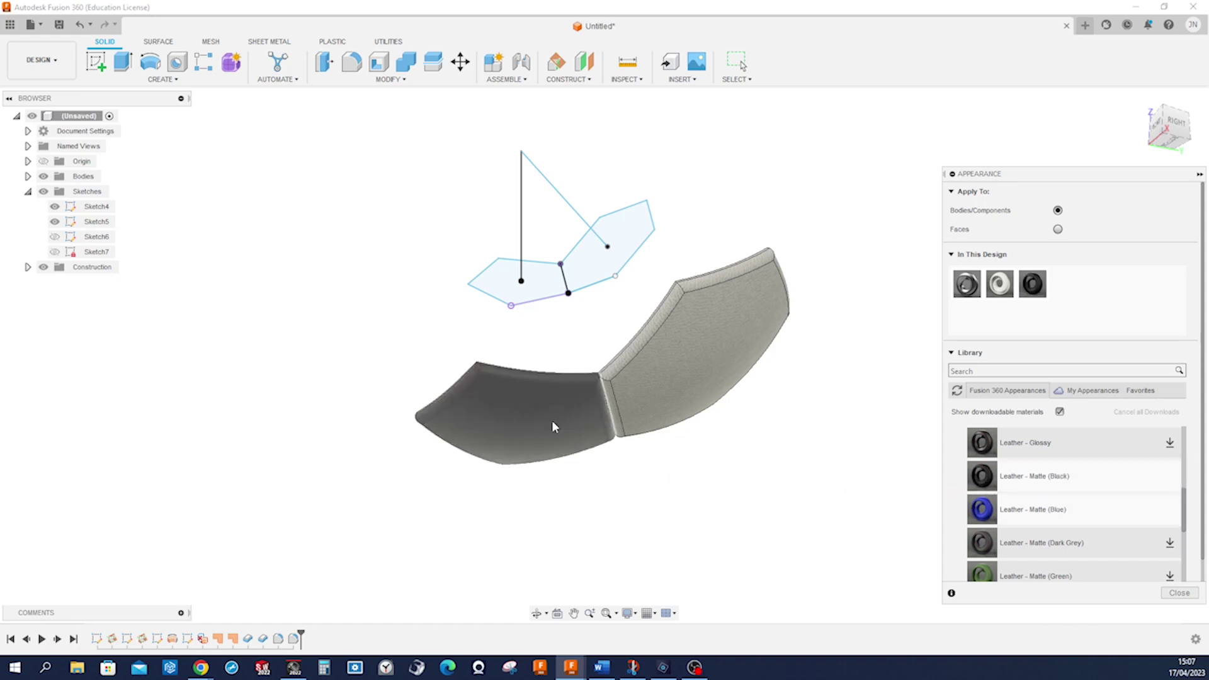
left_click(1181, 594)
mouse_move(891, 453)
middle_mouse_down("shift")
mouse_move(890, 387)
mouse_move(695, 206)
middle_mouse_up("shift")
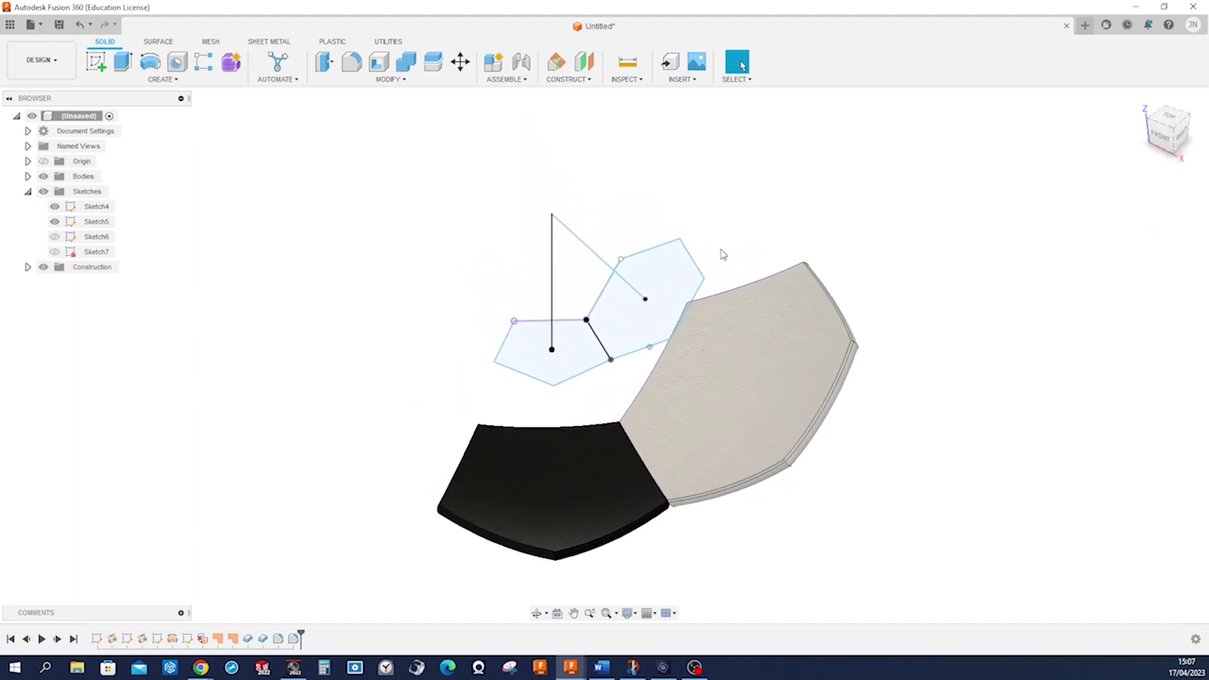
- Create a construction Plane Through Three Points on the hexagon sketch above the panels
key("s")
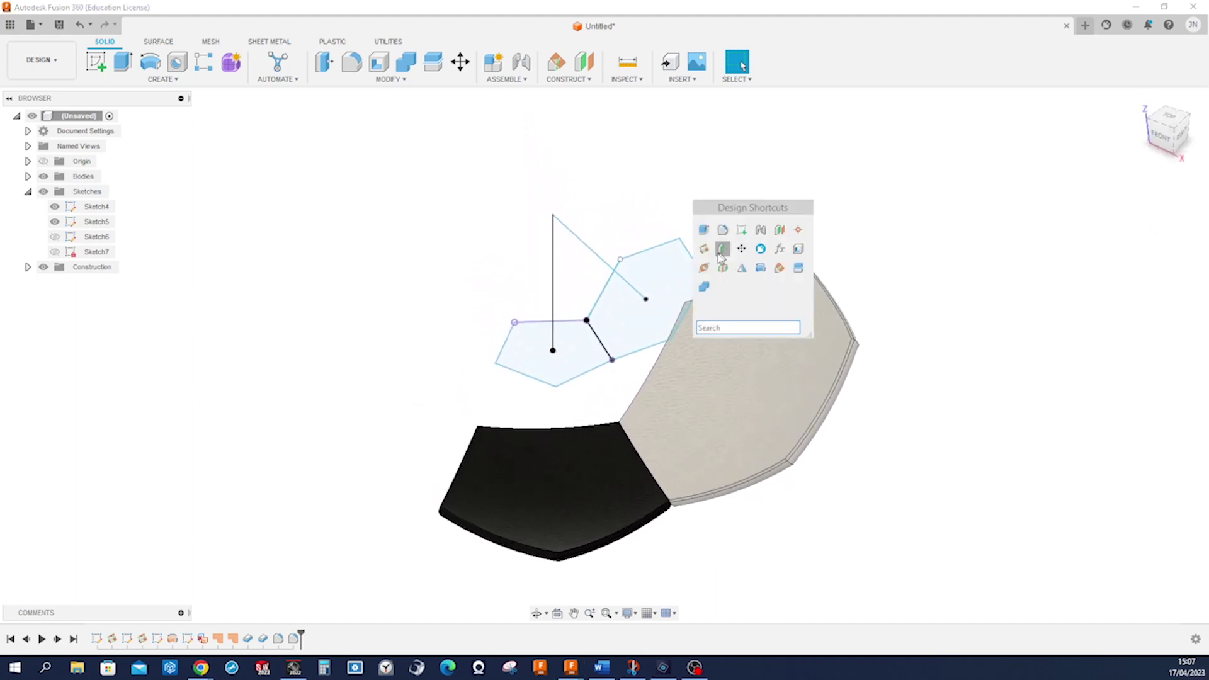
left_click(702, 251)
left_click(705, 279)
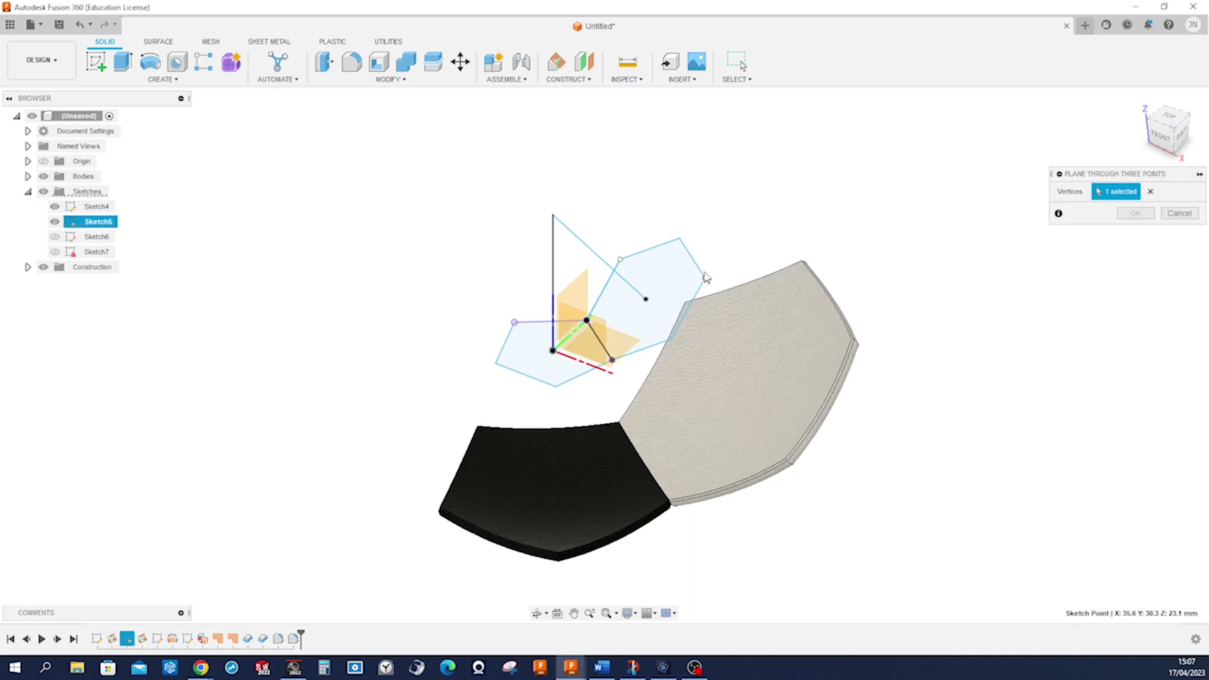
left_click(681, 240)
left_click(554, 218)
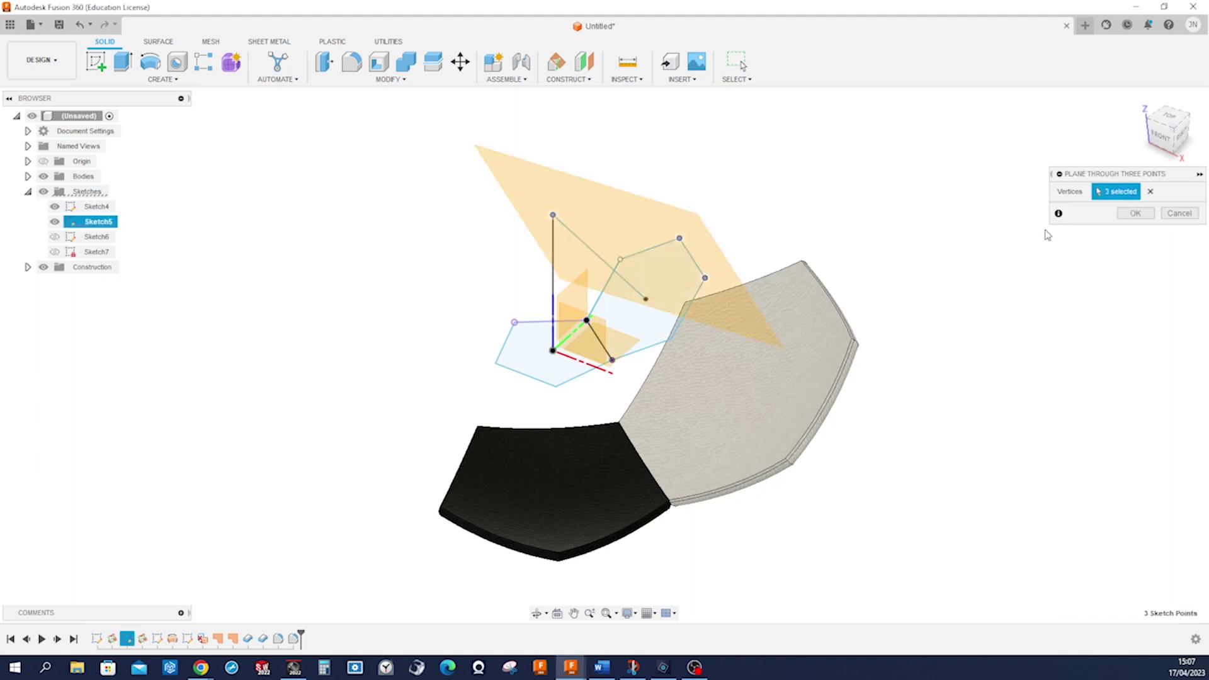
left_click(1131, 214)
middle_click_drag(1093, 229, 980, 222, "shift")
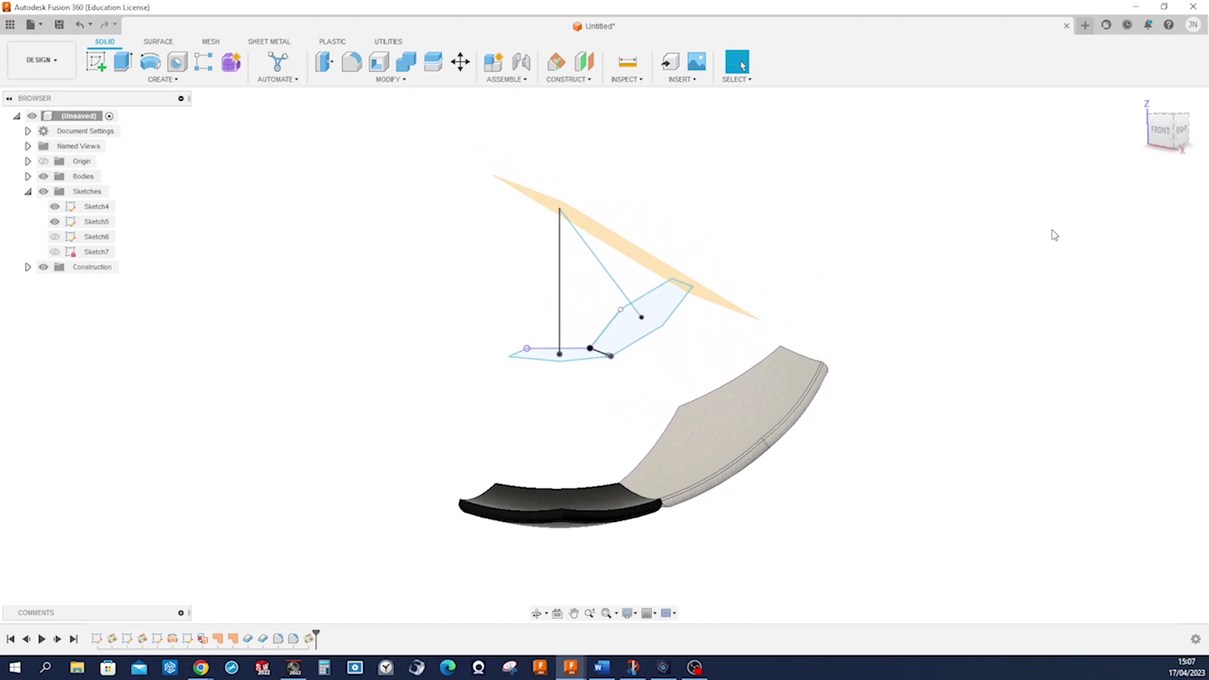
- Mirror both leather panels, choosing the new construction plane as mirror plane
key("s")
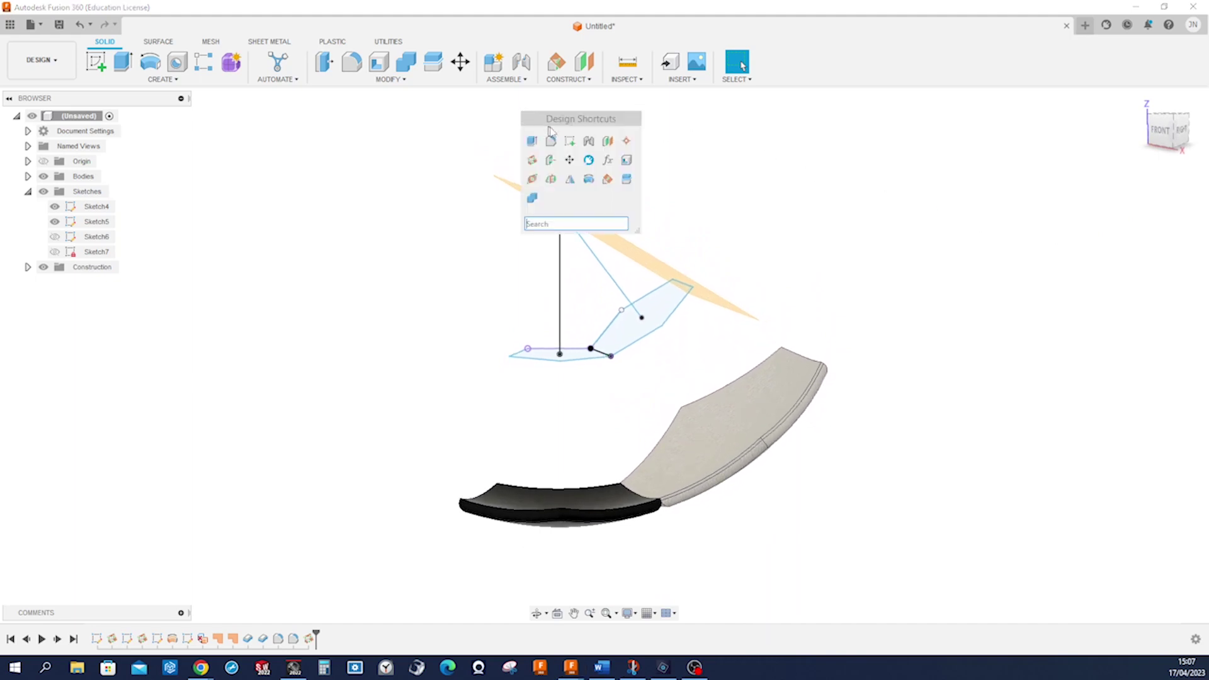
left_click(587, 181)
left_click(707, 412)
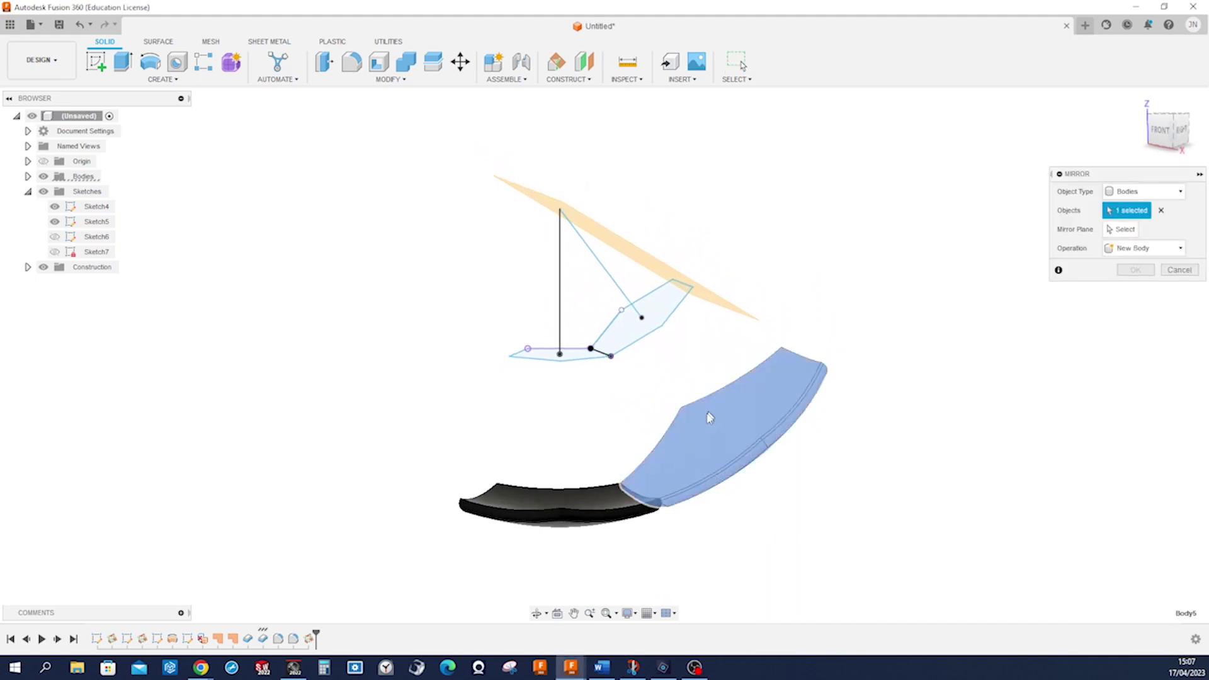
left_click(581, 501)
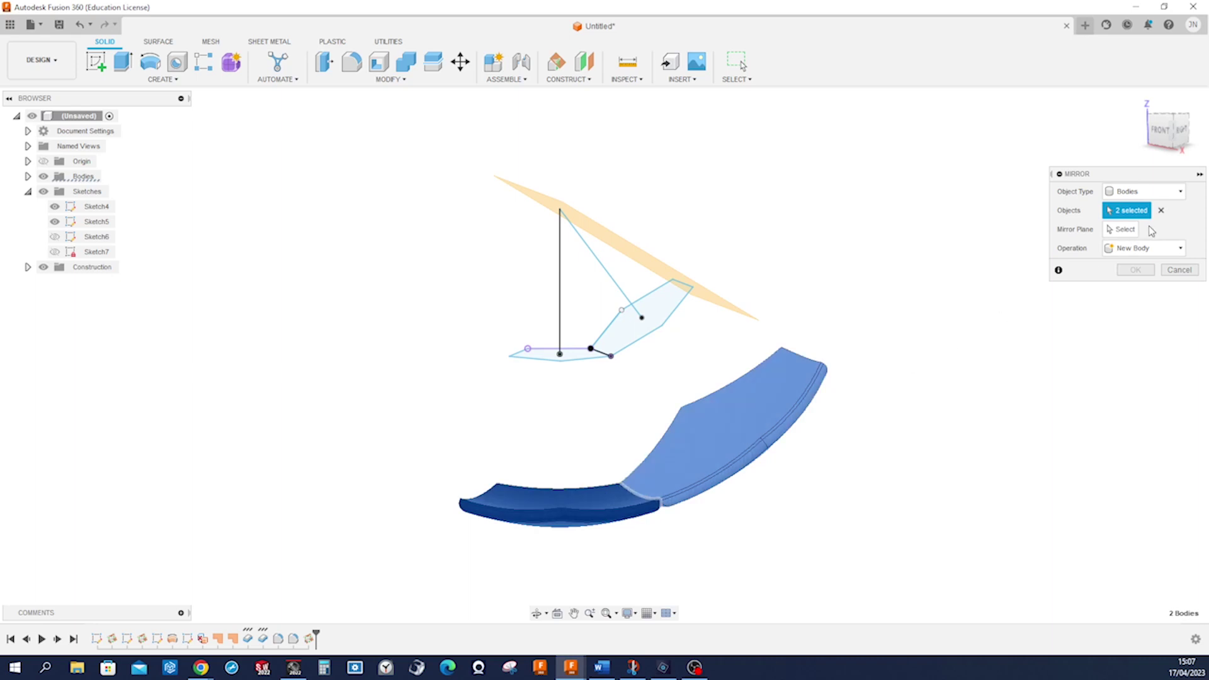
left_click(1118, 233)
middle_click_drag(972, 256, 762, 297, "shift")
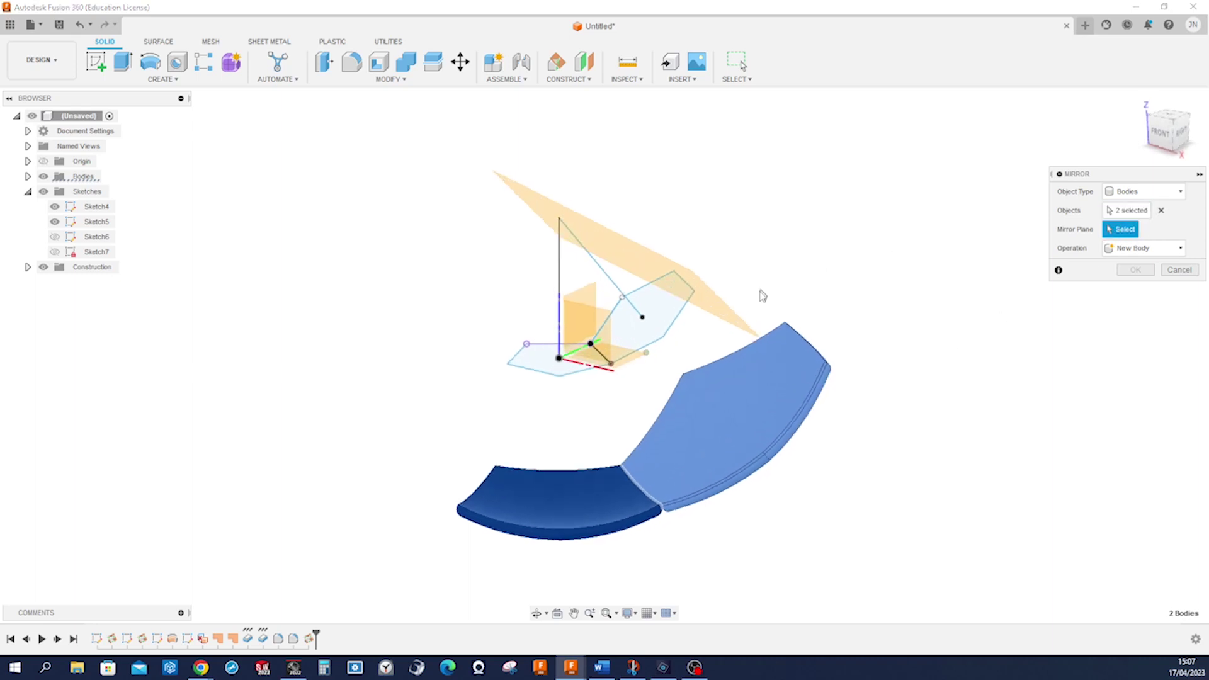
left_click(734, 324)
- Set the mirror Operation to New Body and confirm, adding a second pair of panels
left_click(1145, 248)
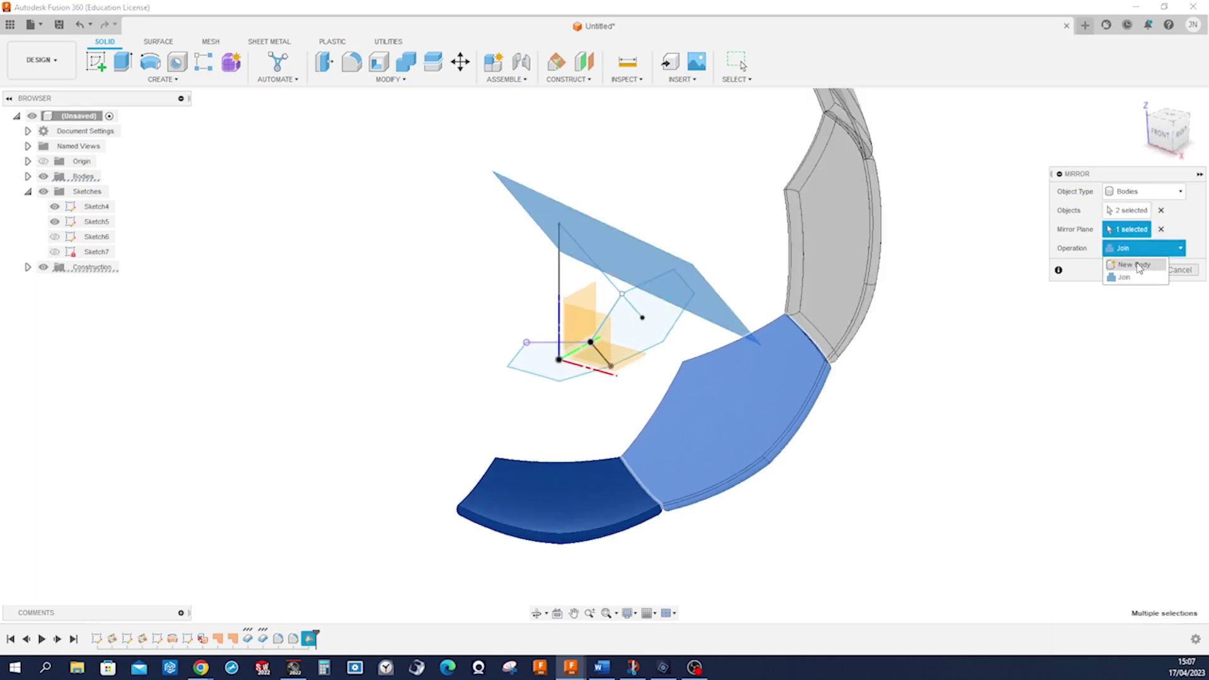
left_click(1136, 271)
left_click(1136, 272)
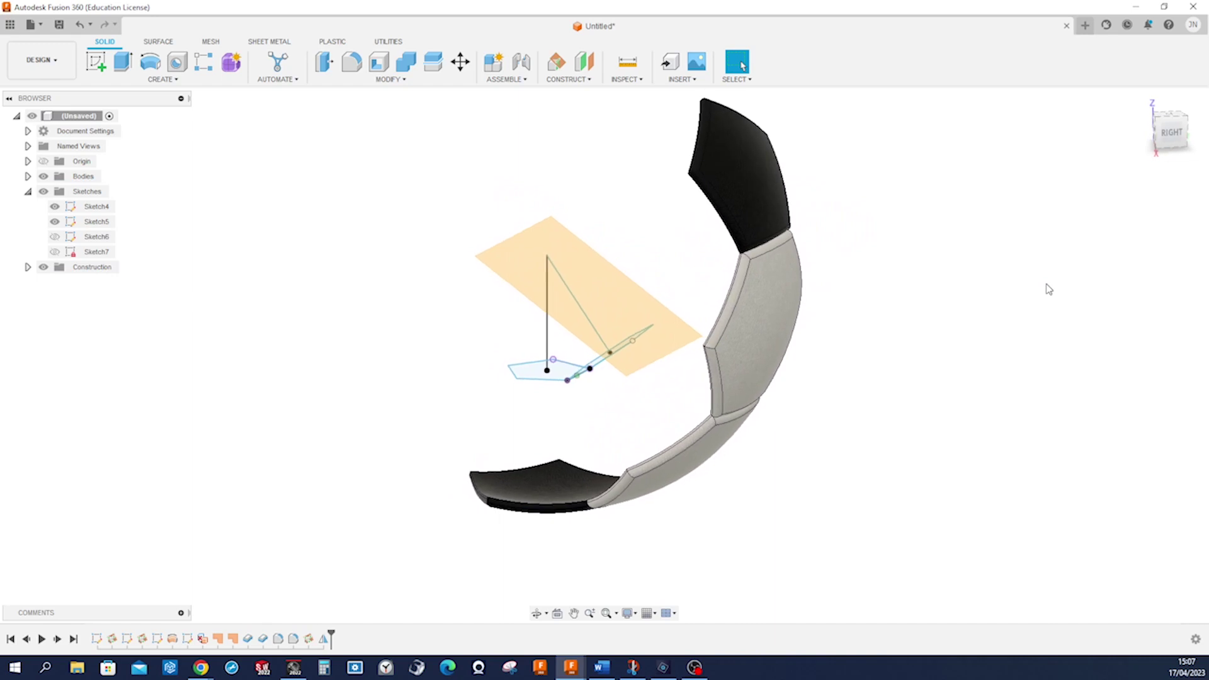
left_click(204, 62)
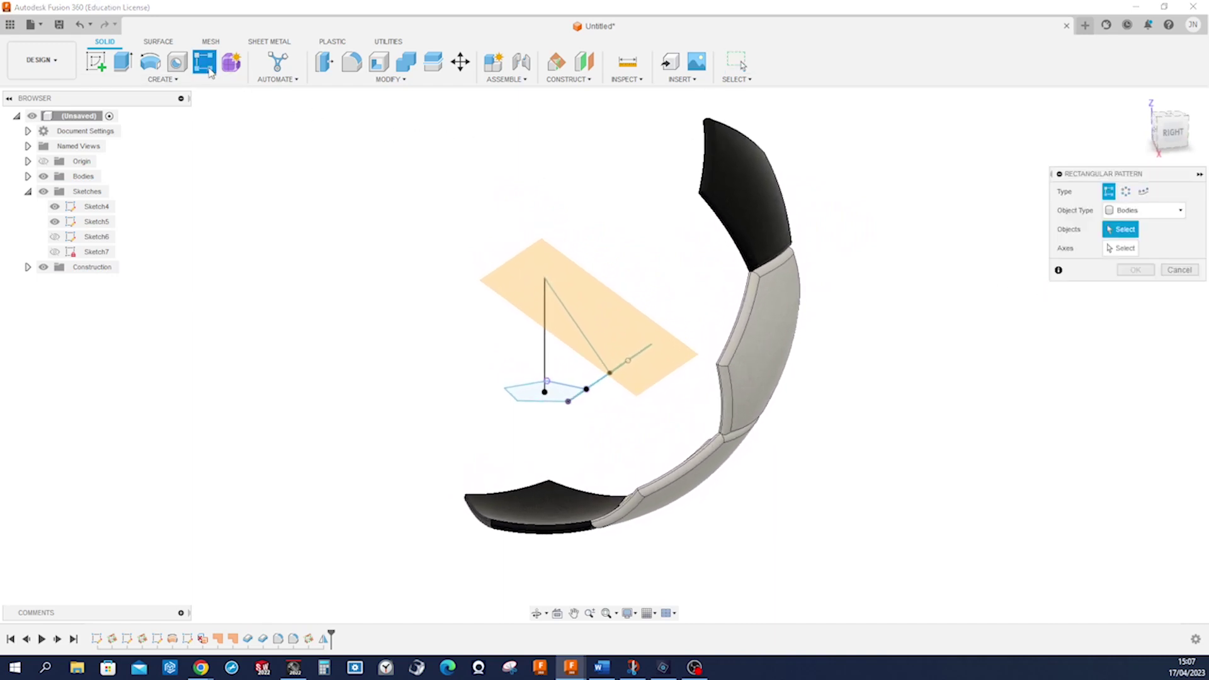
- Choose a circular pattern of the top black panel and the two white panels below it
left_click(1126, 191)
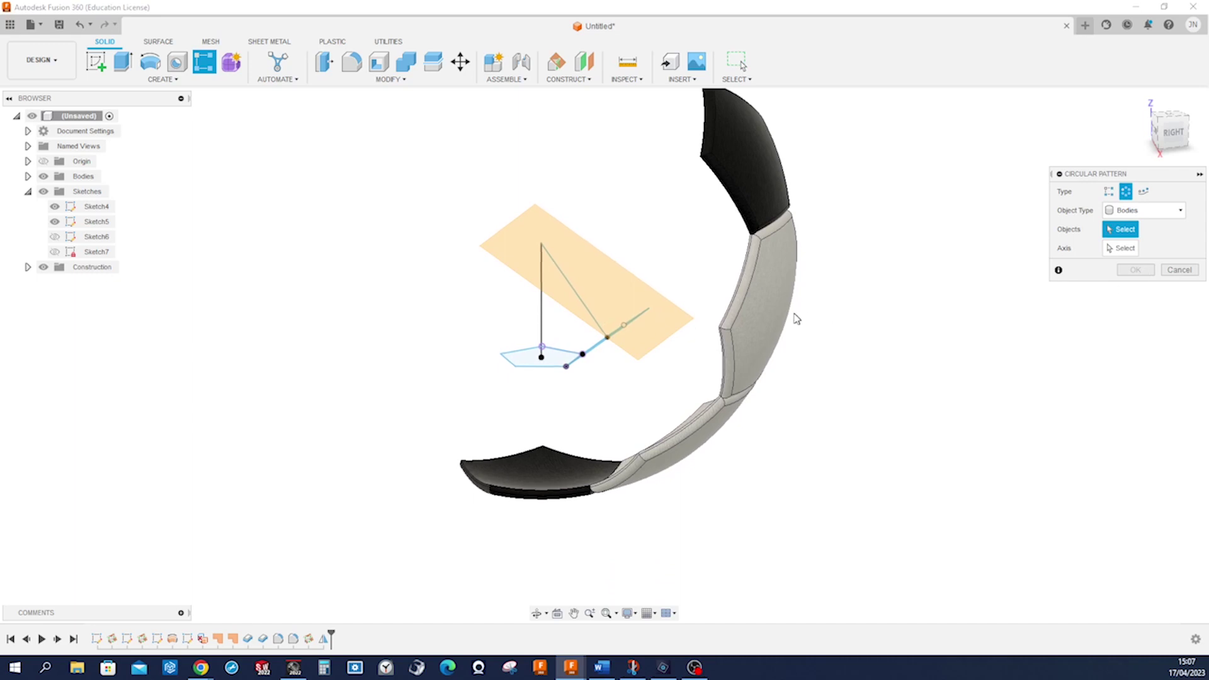
left_click(751, 189)
left_click(776, 282)
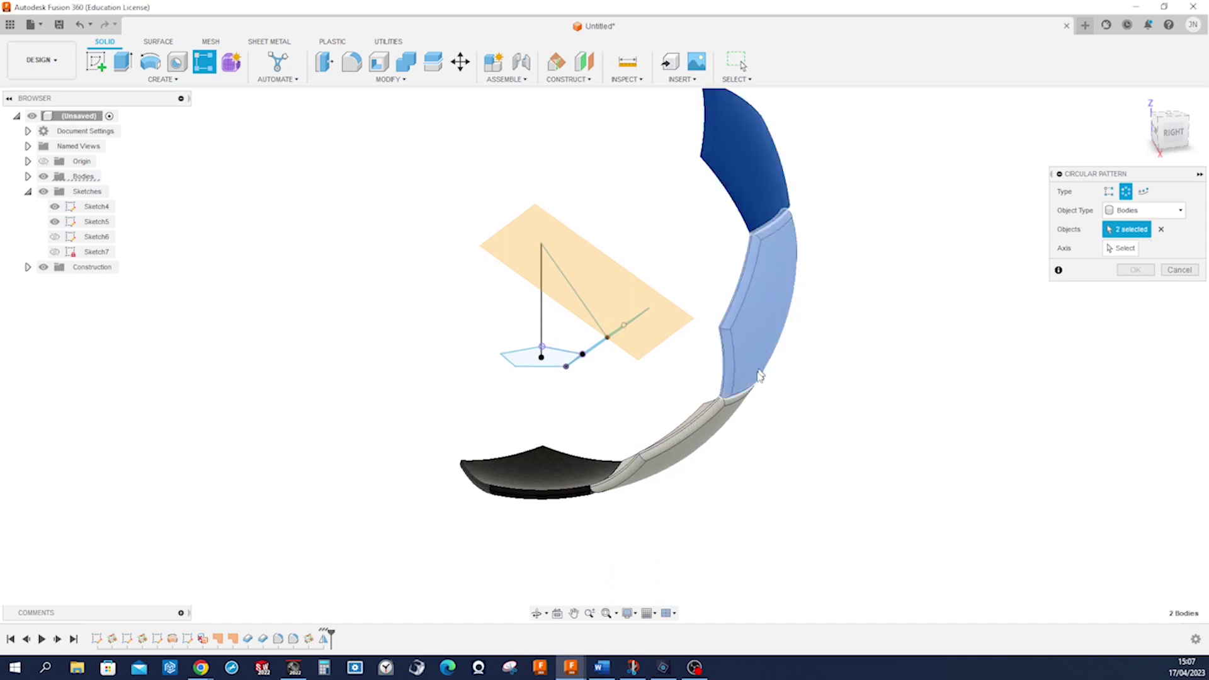
left_click(718, 424)
- Pattern them about the vertical sketch line with the quantity raised to 5
left_click(1120, 248)
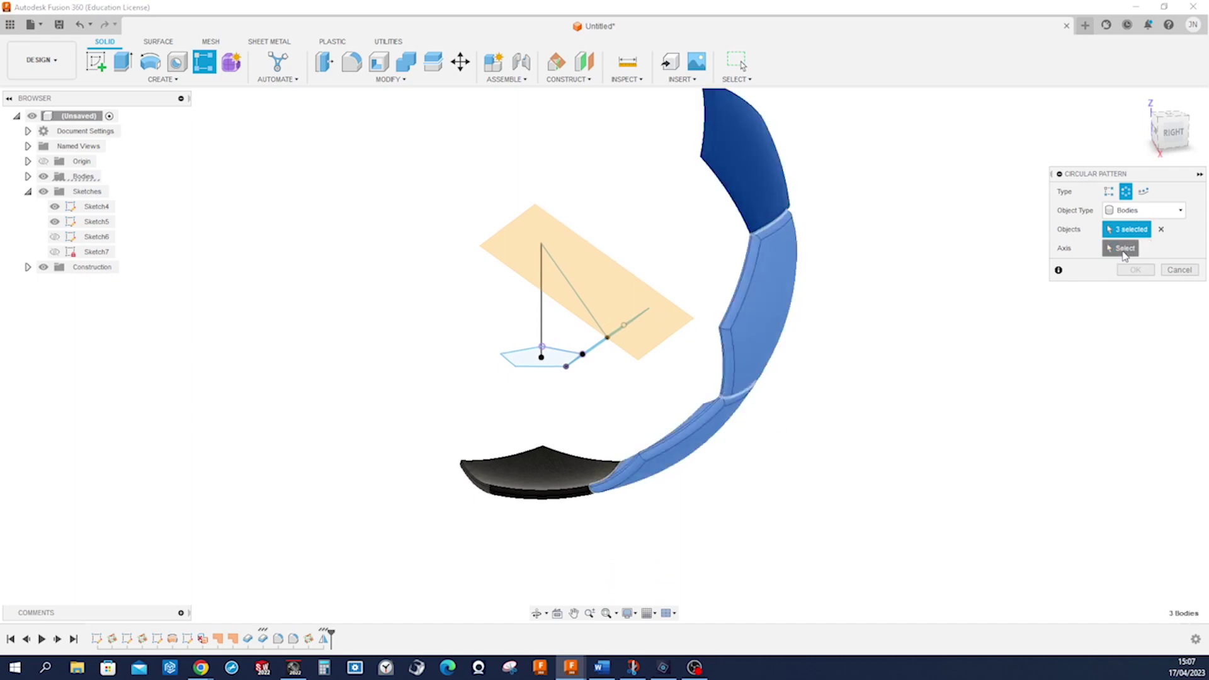
left_click(544, 281)
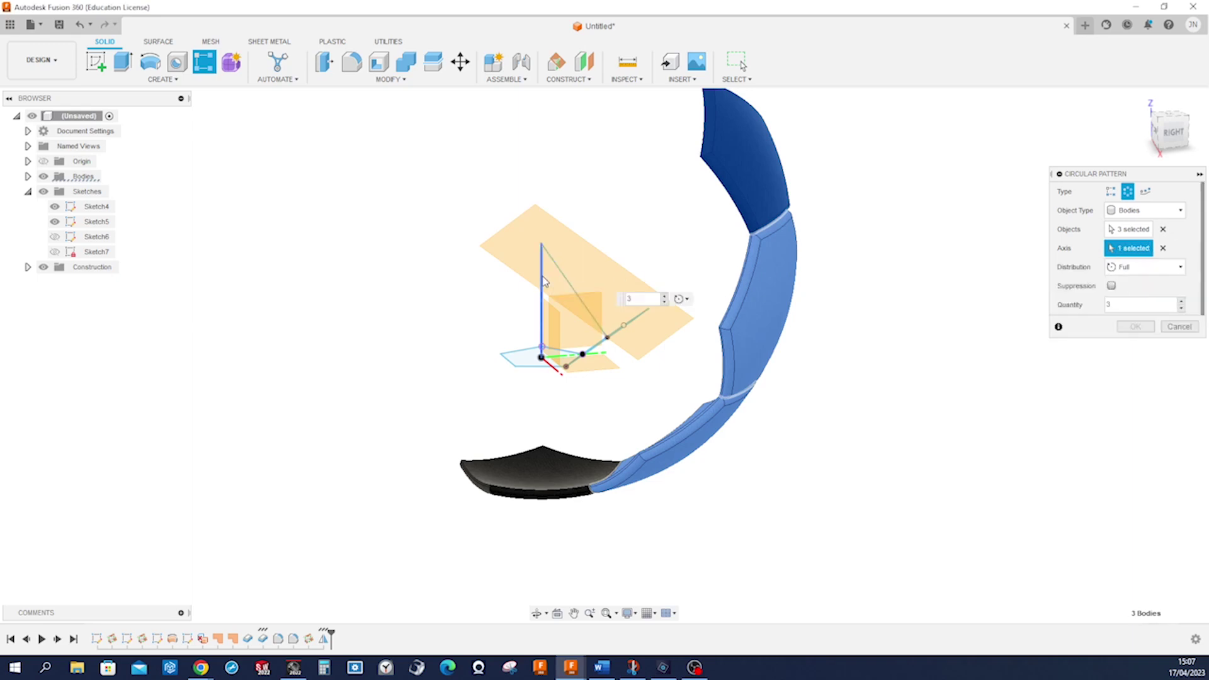
left_click(1182, 304)
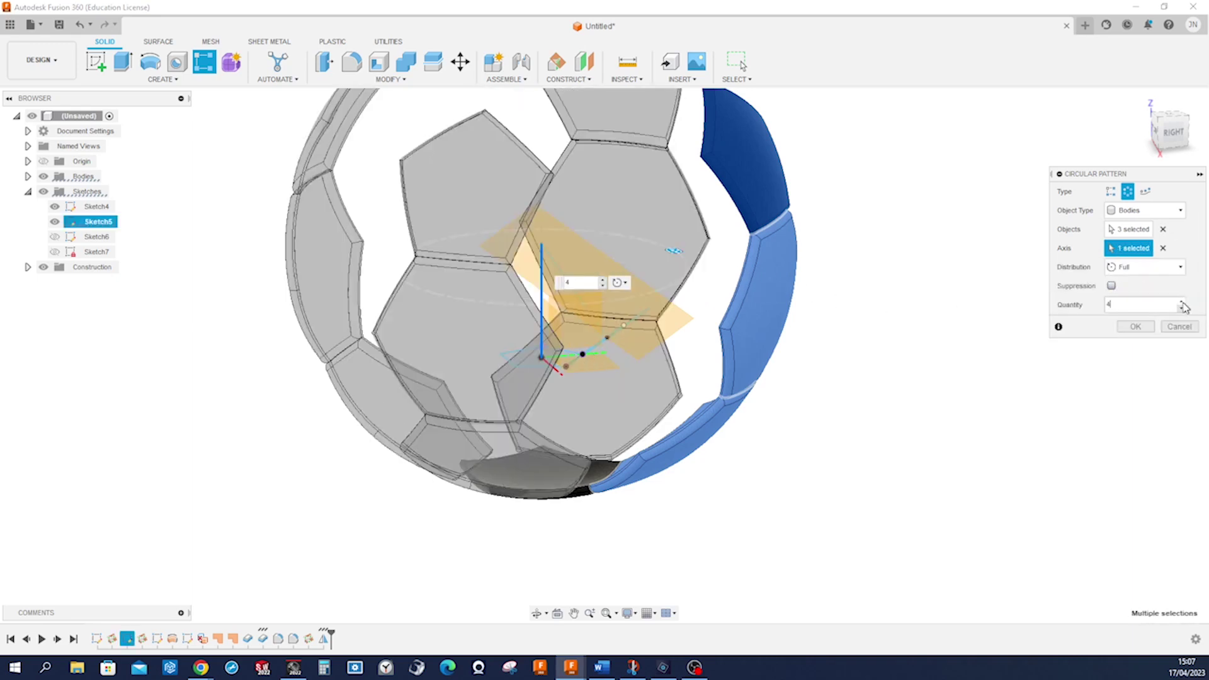
left_click(1143, 327)
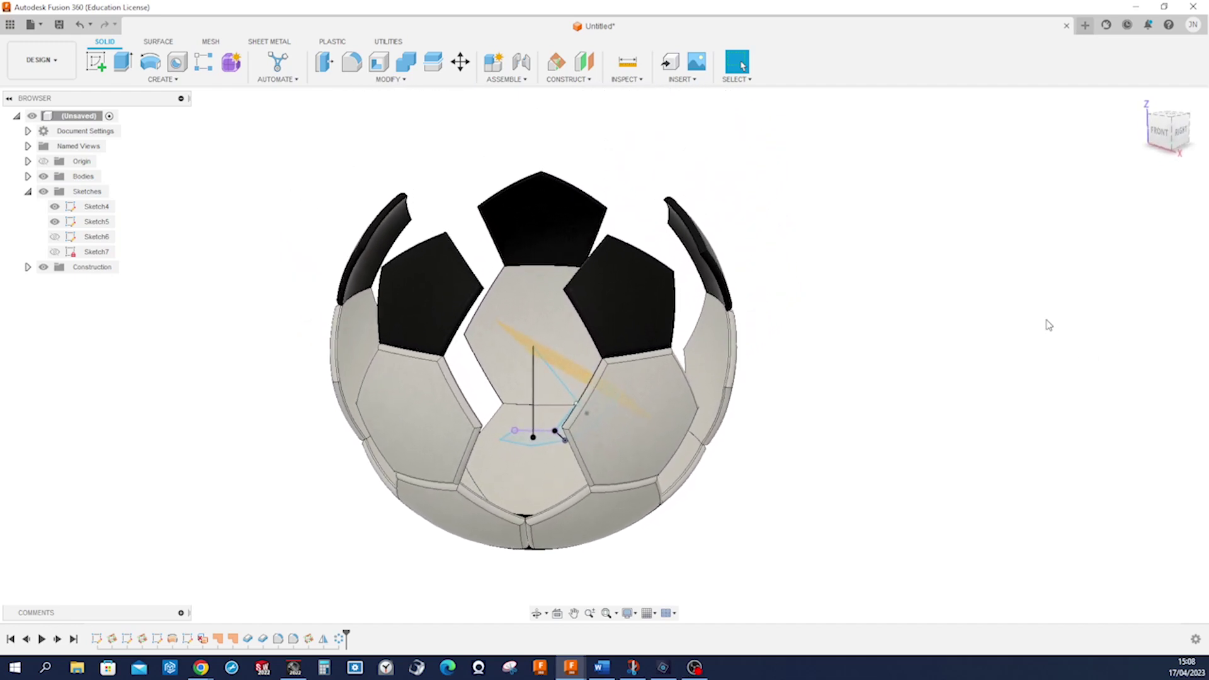
- Start a Plane Along Path on the slanted sketch line
key("s")
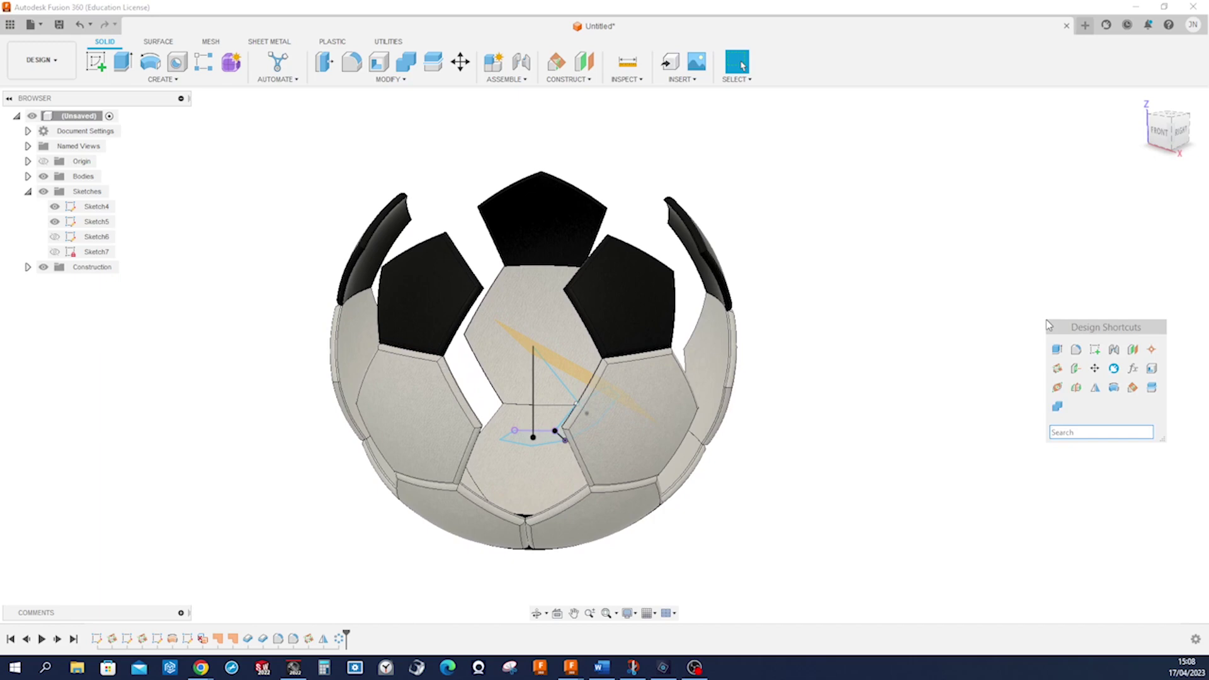
left_click(569, 78)
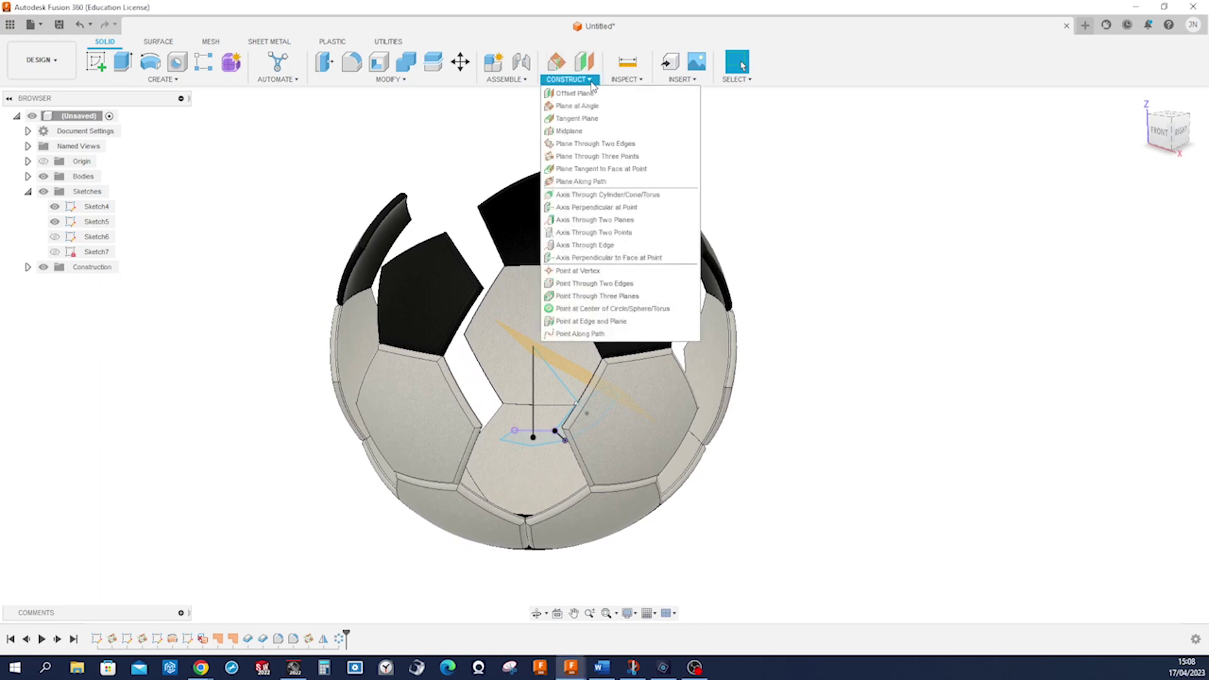
left_click(580, 181)
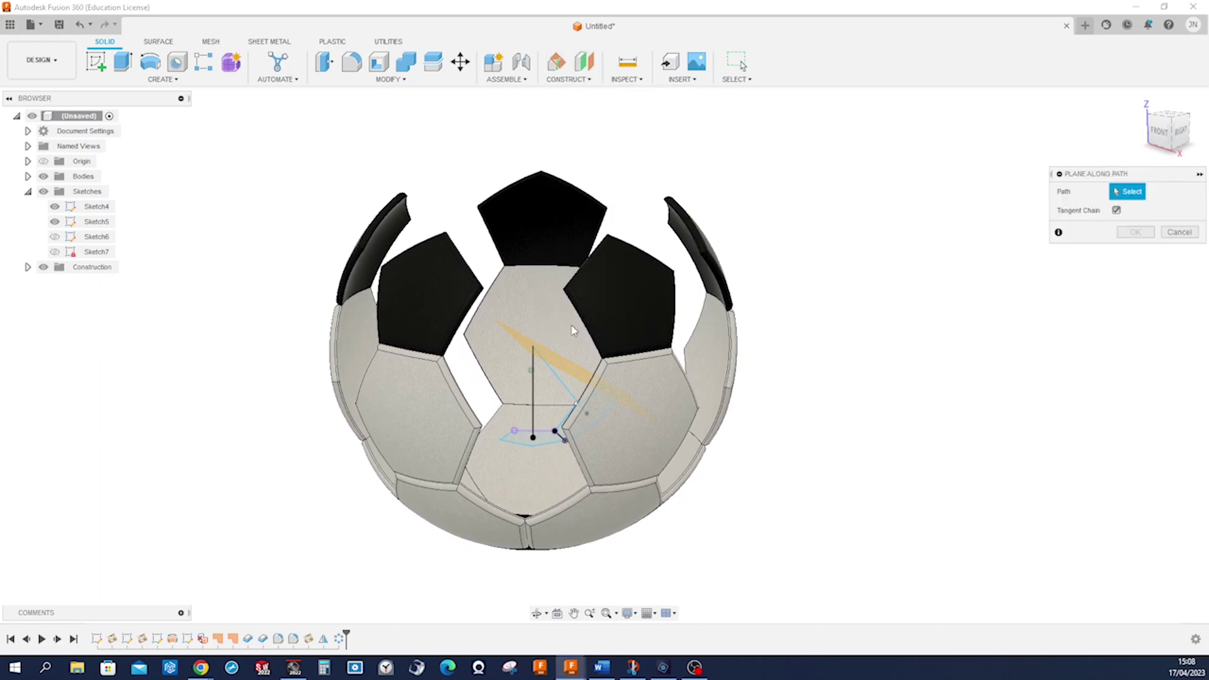
scroll(547, 388, "up", 3)
left_click(530, 375)
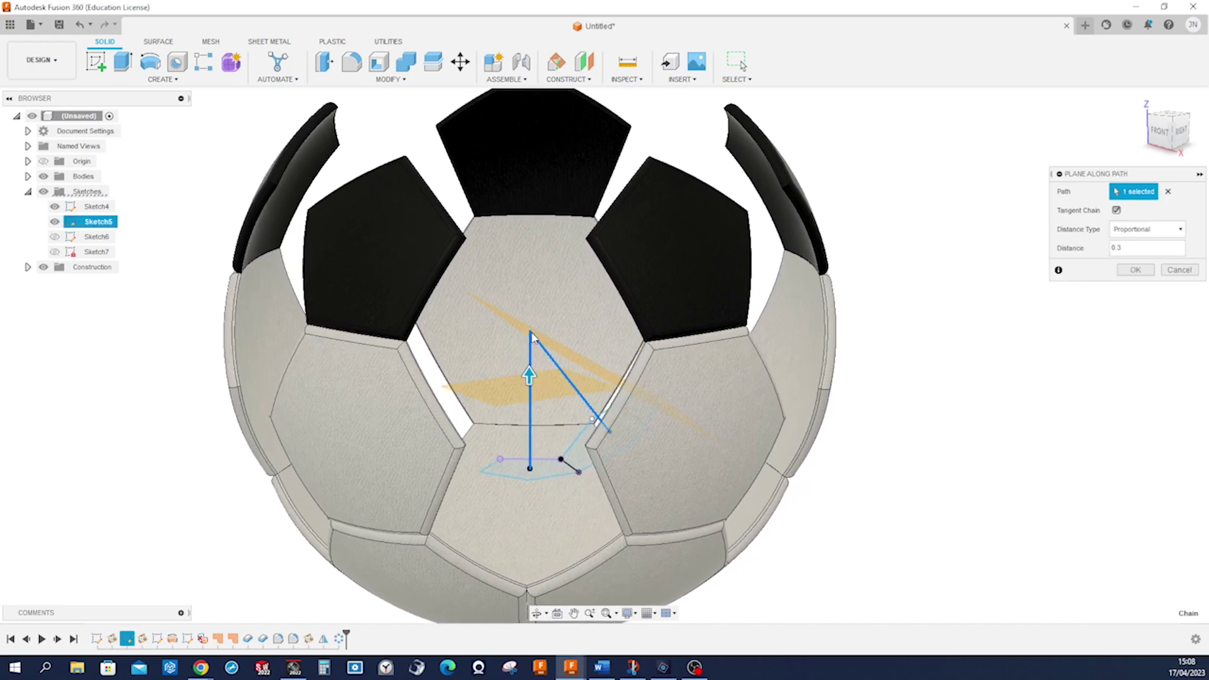
- Slide the plane to distance 0.5 at the line's corner and create it
left_click_drag(529, 374, 531, 332)
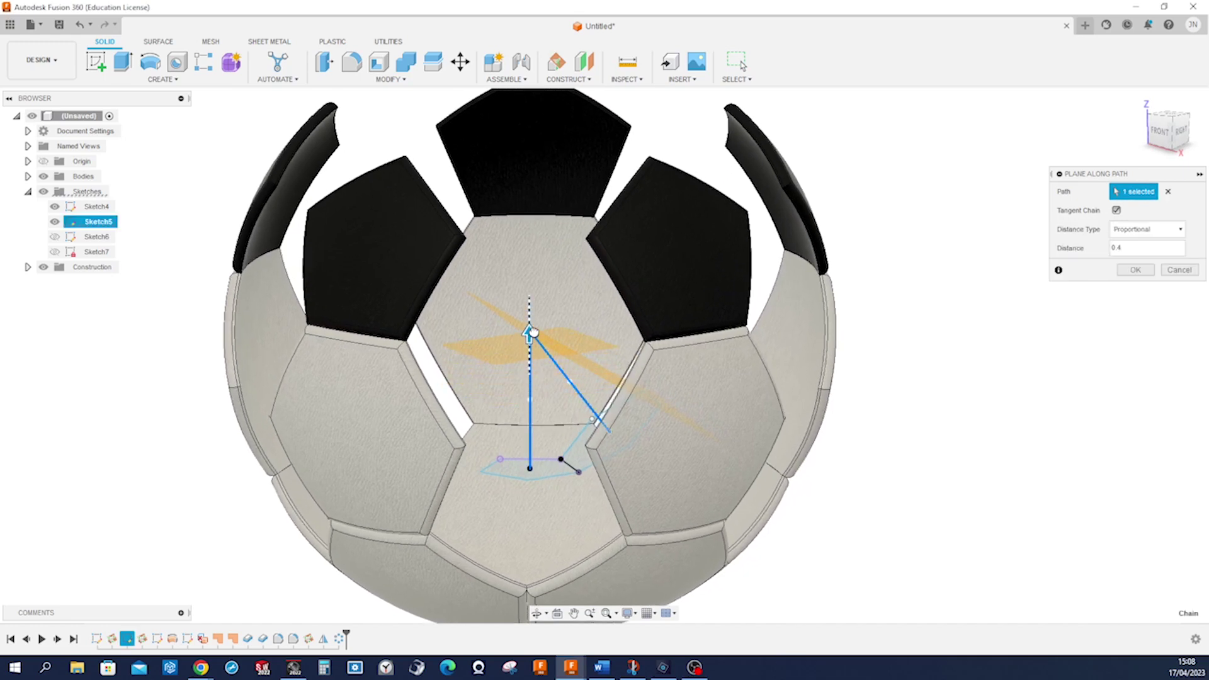
left_click_drag(532, 329, 534, 323)
mouse_move(649, 393)
middle_mouse_down("shift")
mouse_move(963, 418)
mouse_move(1094, 359)
middle_mouse_up("shift")
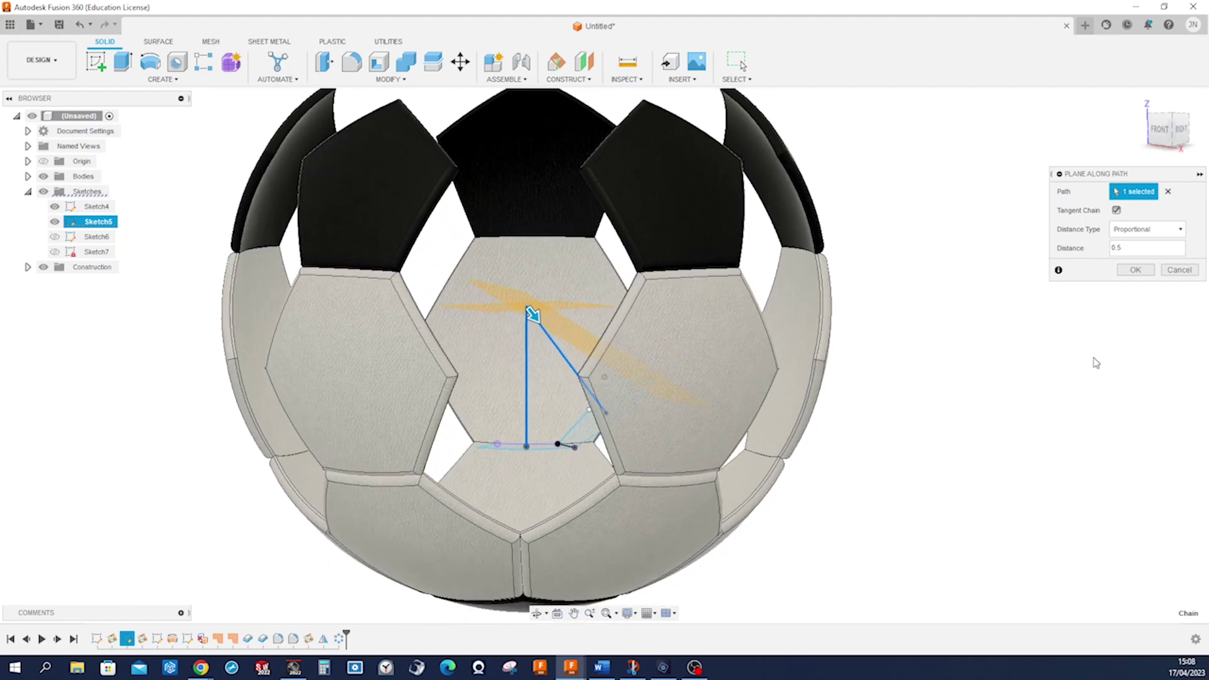
left_click(1136, 270)
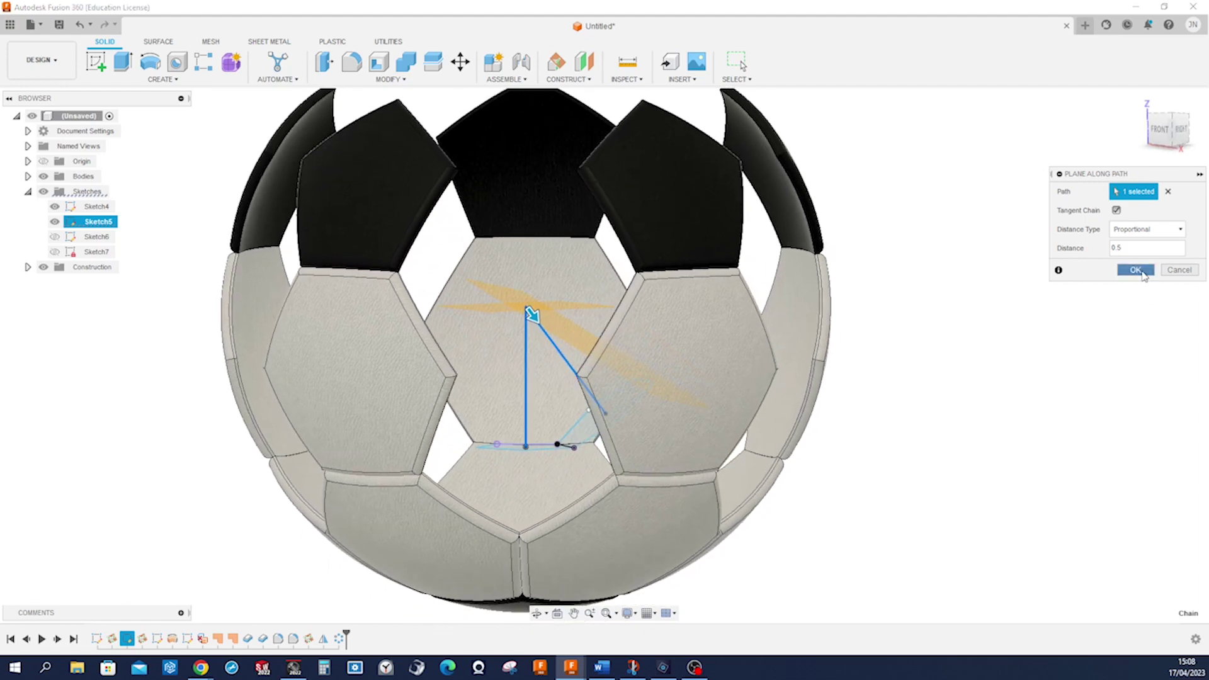
mouse_move(1142, 276)
middle_mouse_down("shift")
mouse_move(1087, 291)
mouse_move(540, 190)
mouse_move(316, 132)
middle_mouse_up("shift")
scroll(1087, 291, "down", 3)
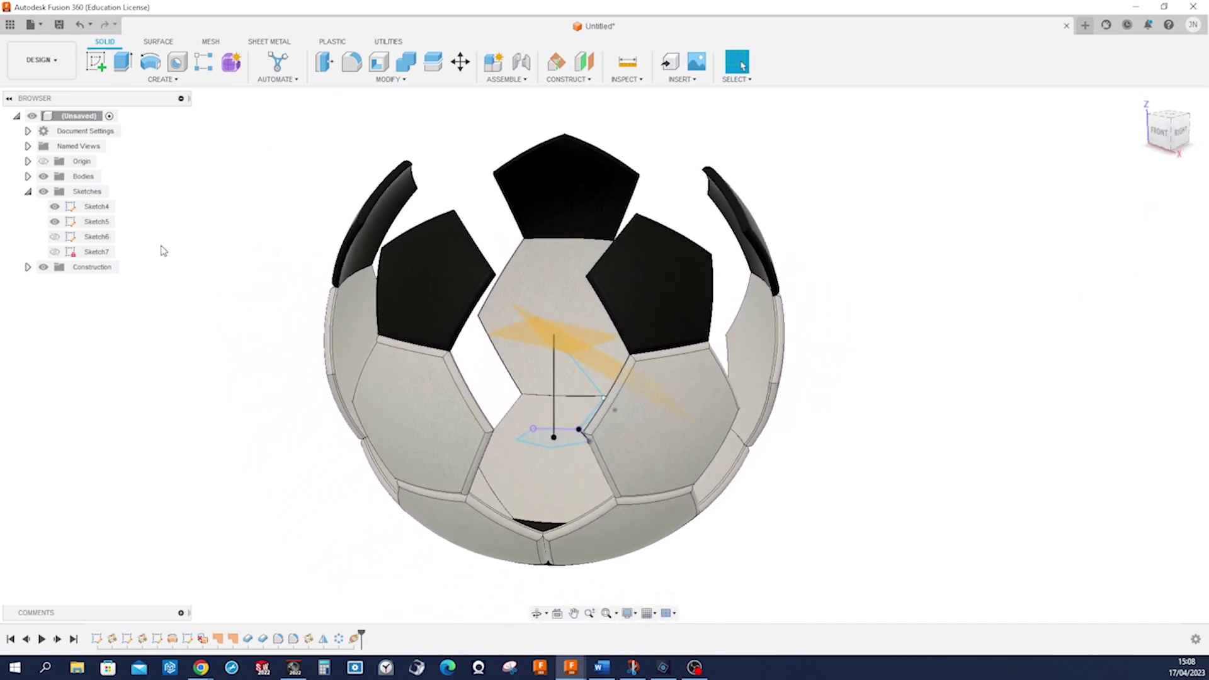
- Select Body4 through Body19 in the Bodies list
left_click(28, 176)
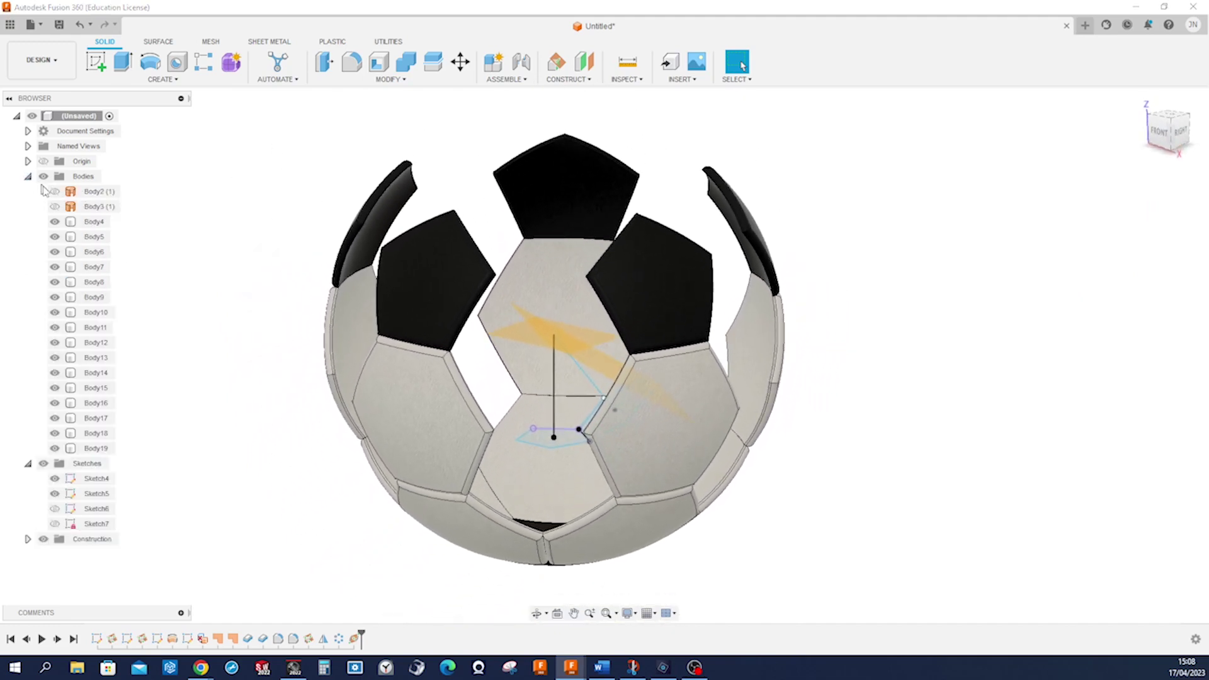
left_click(90, 222)
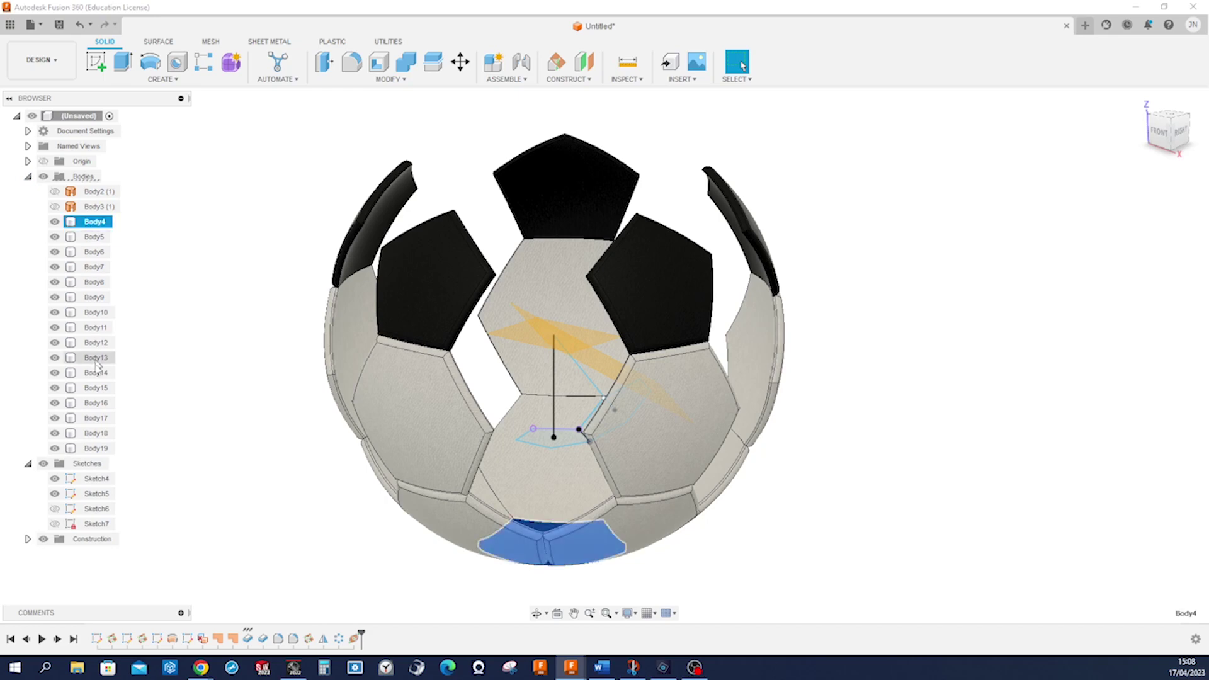
left_click(96, 448, "shift")
- Save the sixteen selected panels as Selection Set1 and show it in the tree
right_click(98, 451)
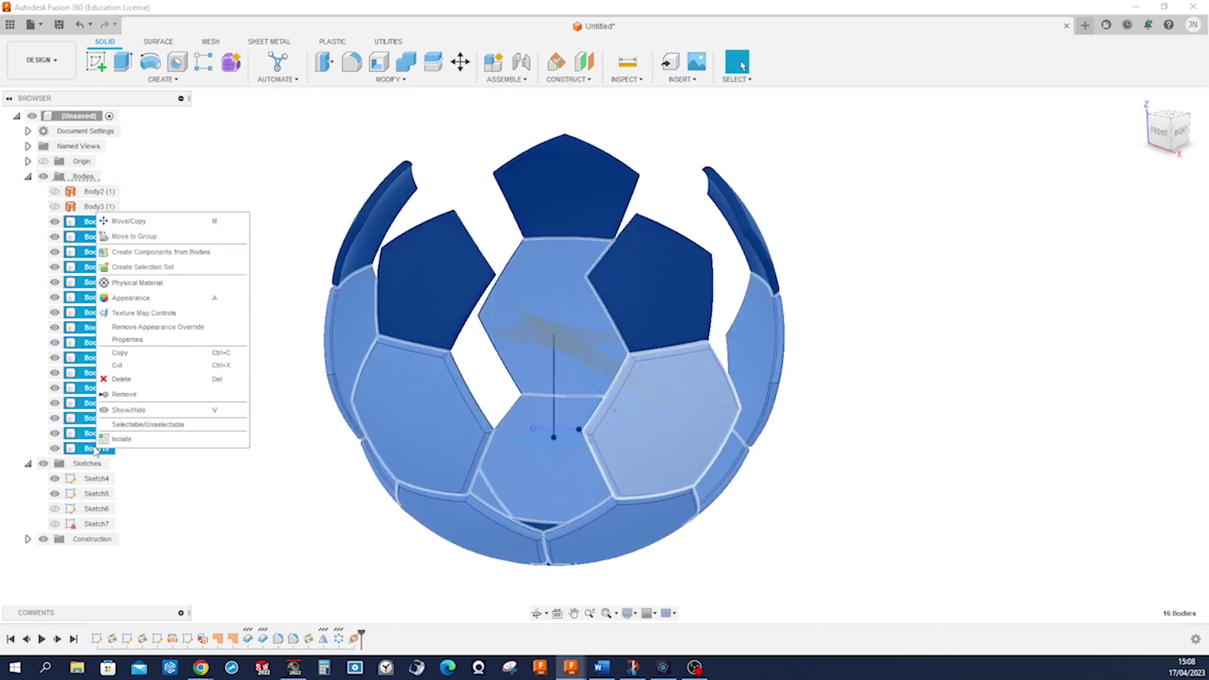
left_click(174, 268)
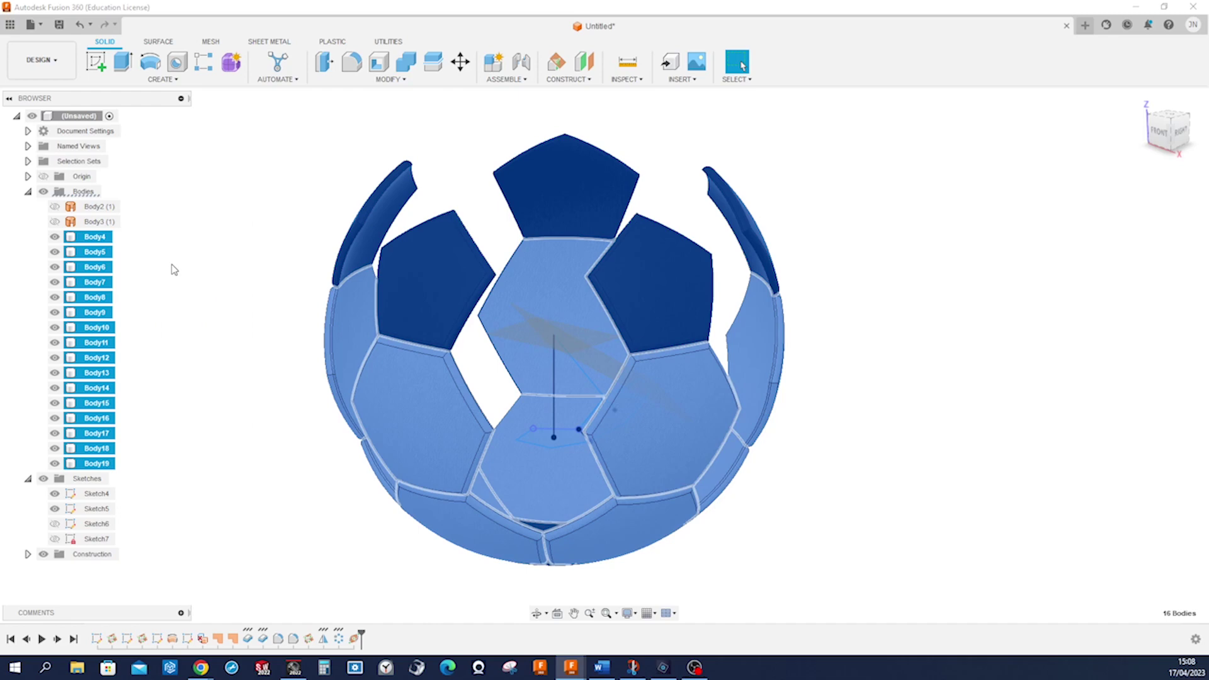
left_click(29, 161)
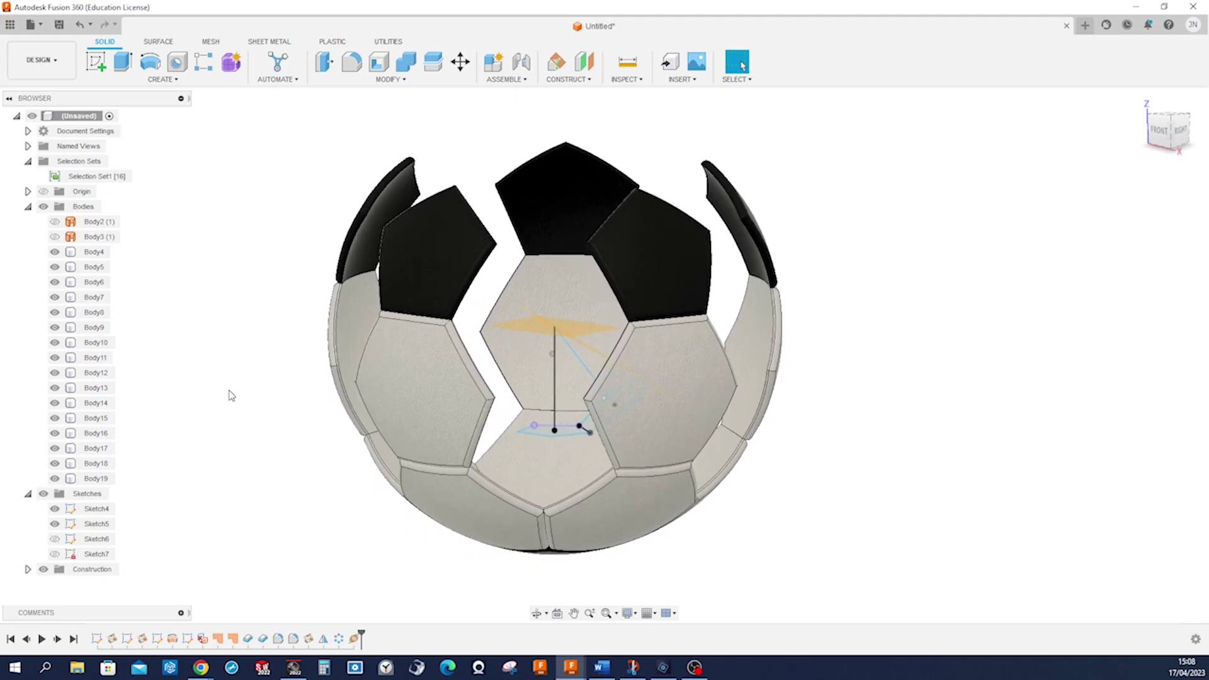
middle_click_drag(228, 395, 258, 338, "shift")
- Mirror Selection Set1 across the new construction plane
key("s")
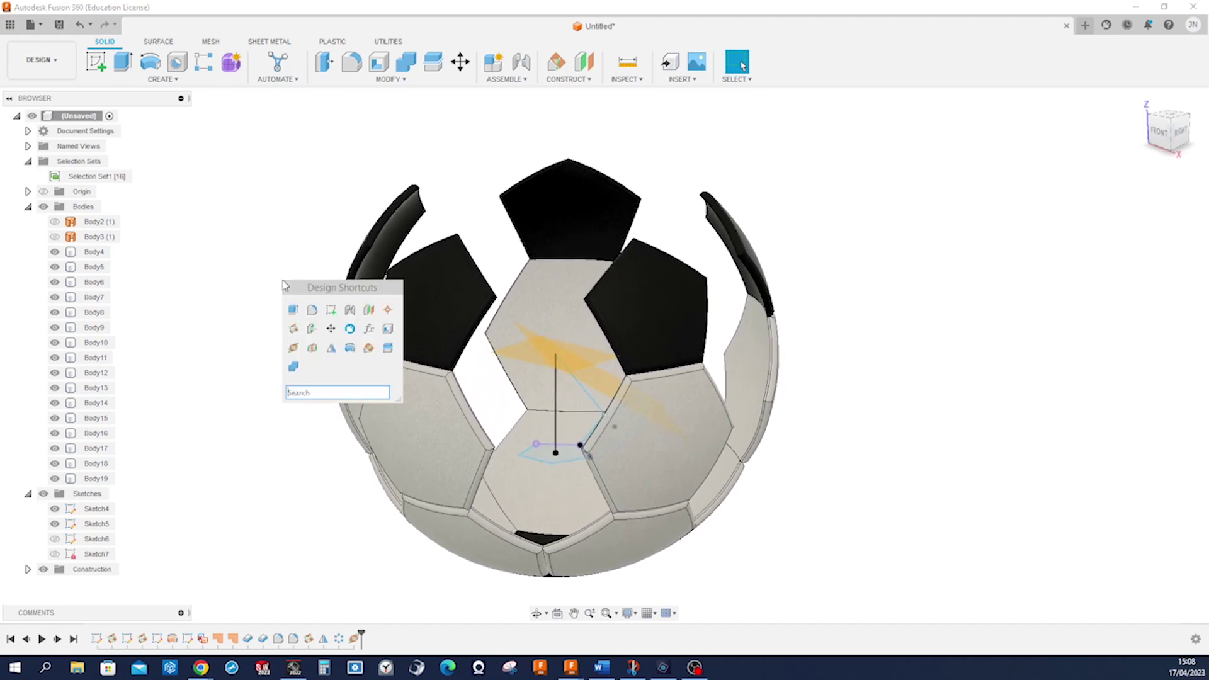
left_click(331, 349)
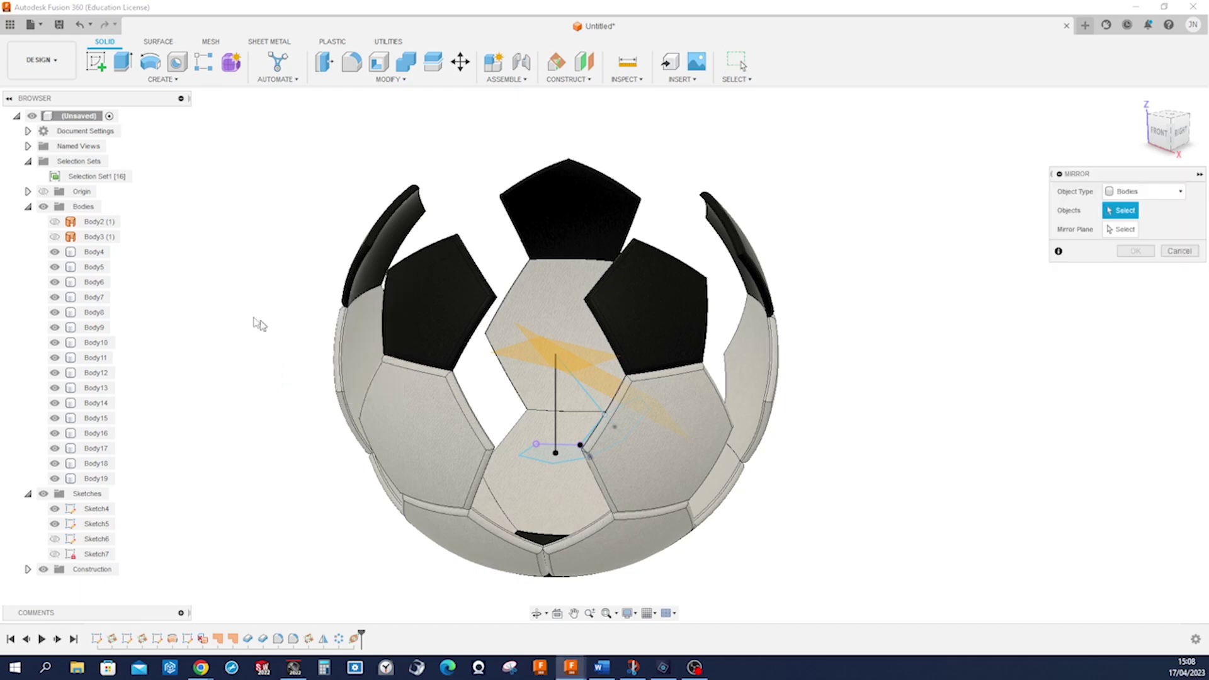
mouse_move(97, 176)
left_click(139, 177)
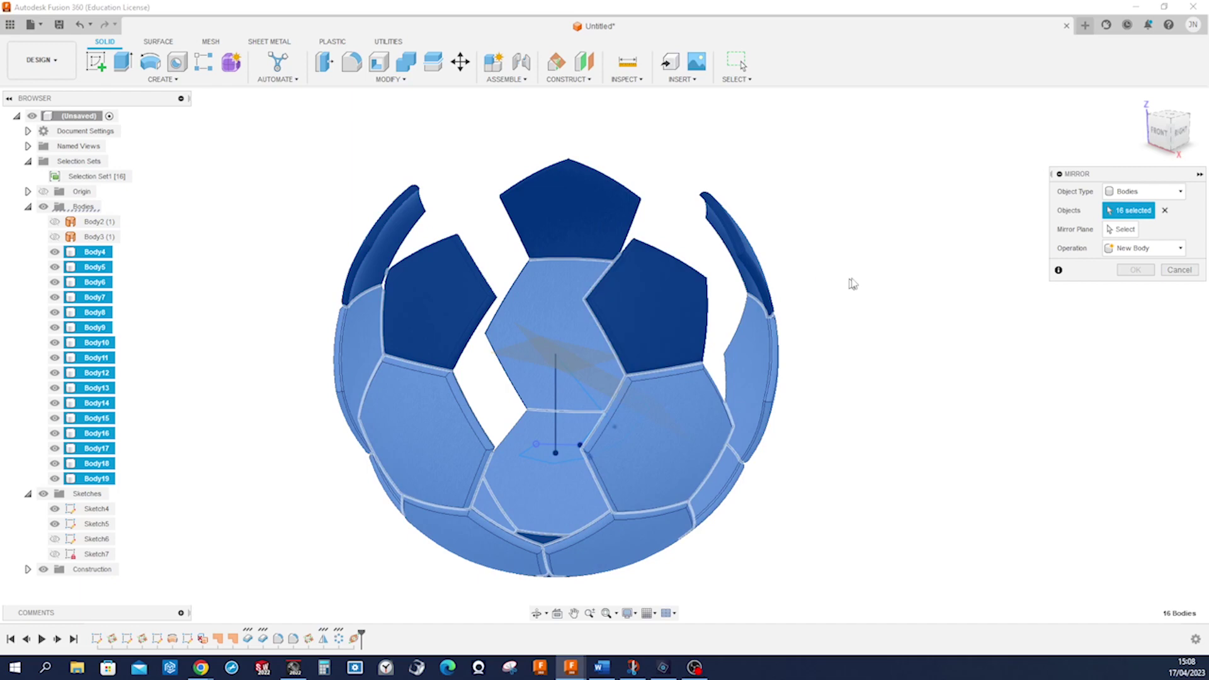
left_click(1120, 229)
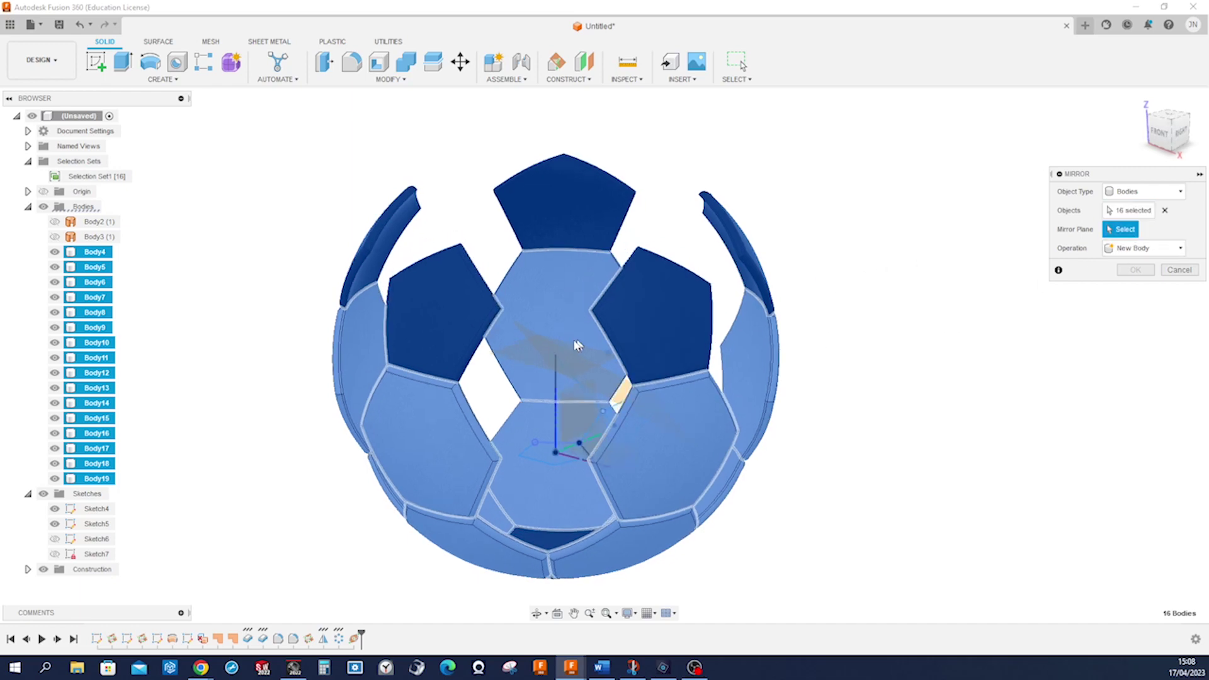
left_click(605, 361)
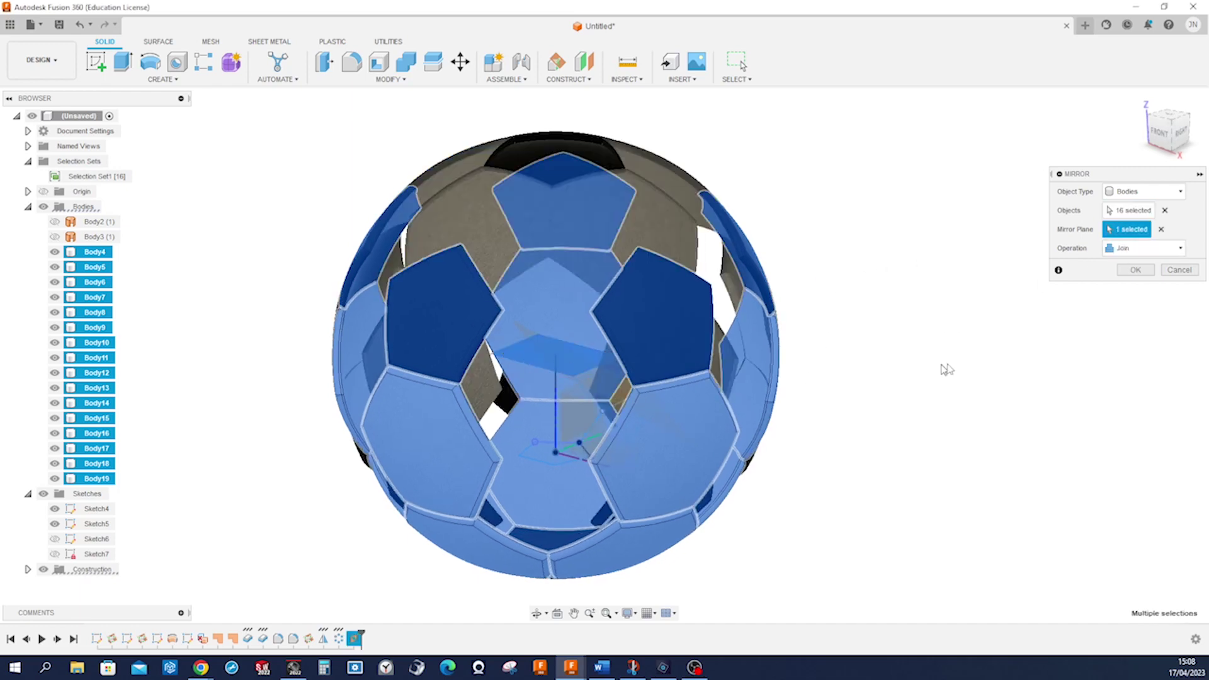
- Set the mirror operation to New Body and create the mirrored panels
left_click(1143, 247)
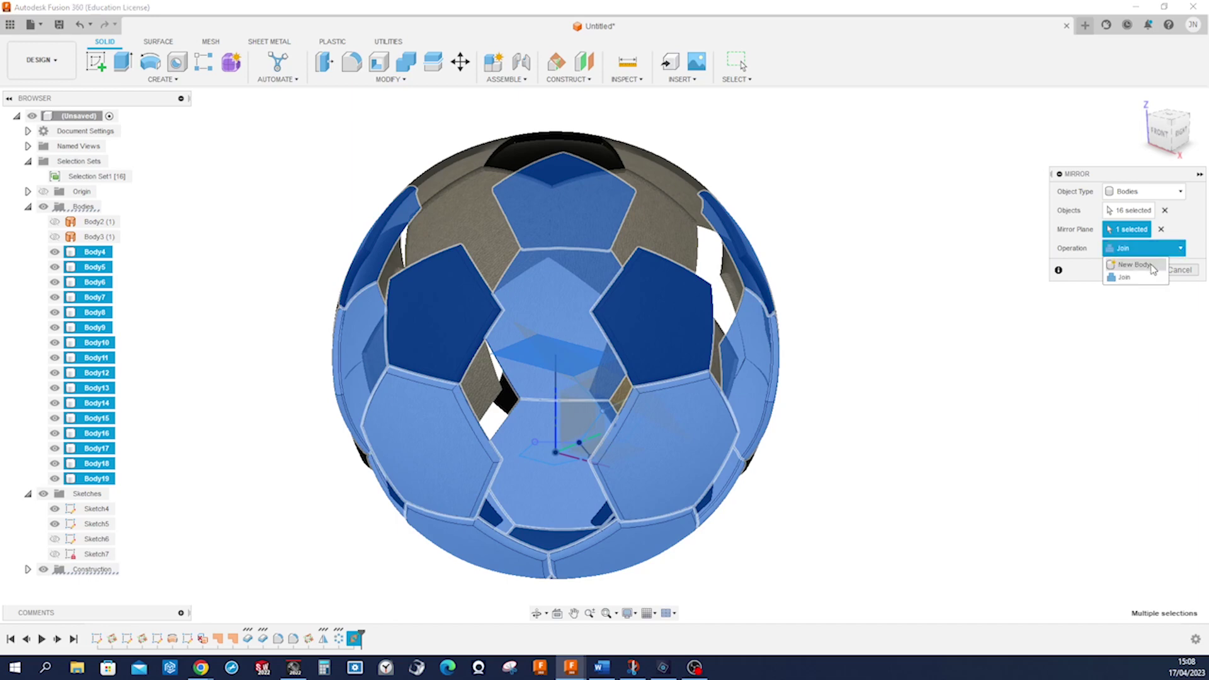
left_click(1153, 271)
left_click(1142, 271)
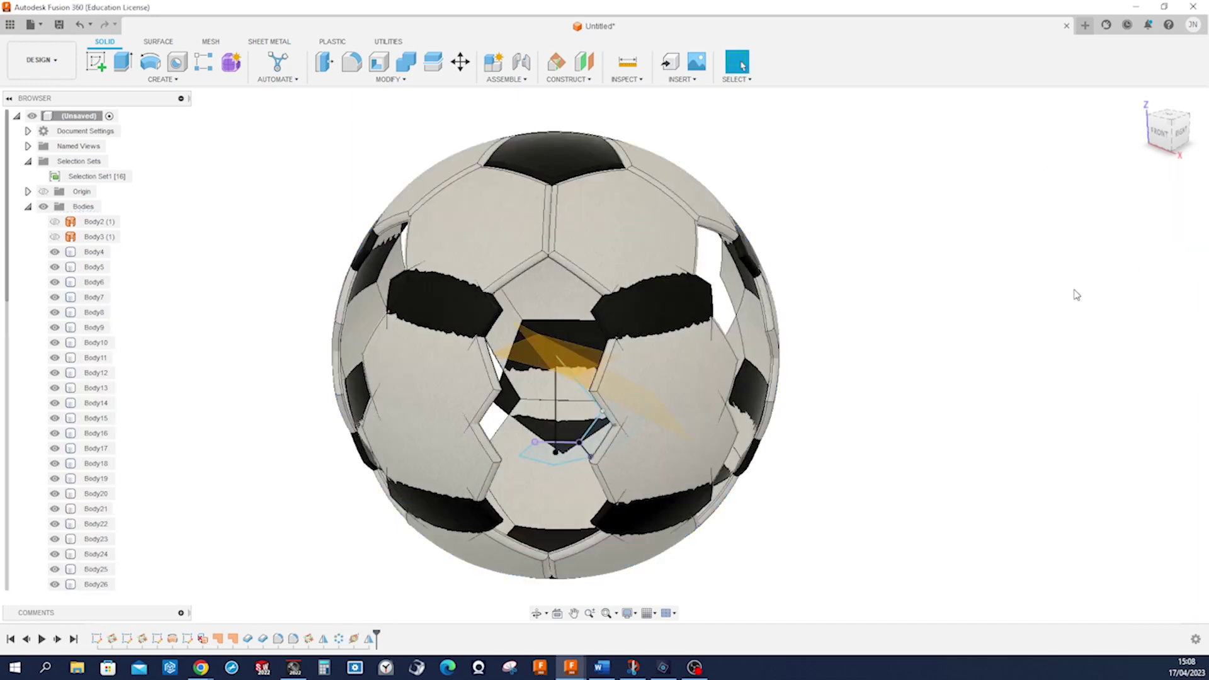
mouse_move(1071, 292)
middle_mouse_down("shift")
mouse_move(991, 302)
mouse_move(741, 180)
middle_mouse_up("shift")
- Start Move/Copy on bodies and select Selection Set1
key("m")
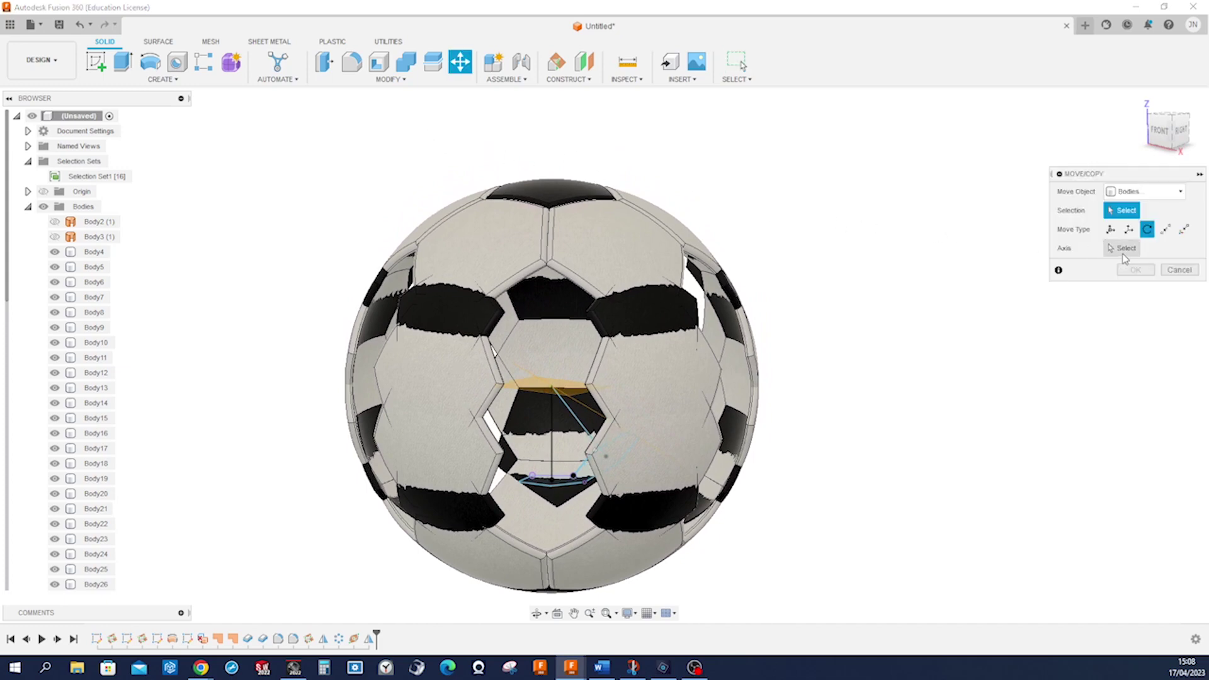
left_click(1179, 193)
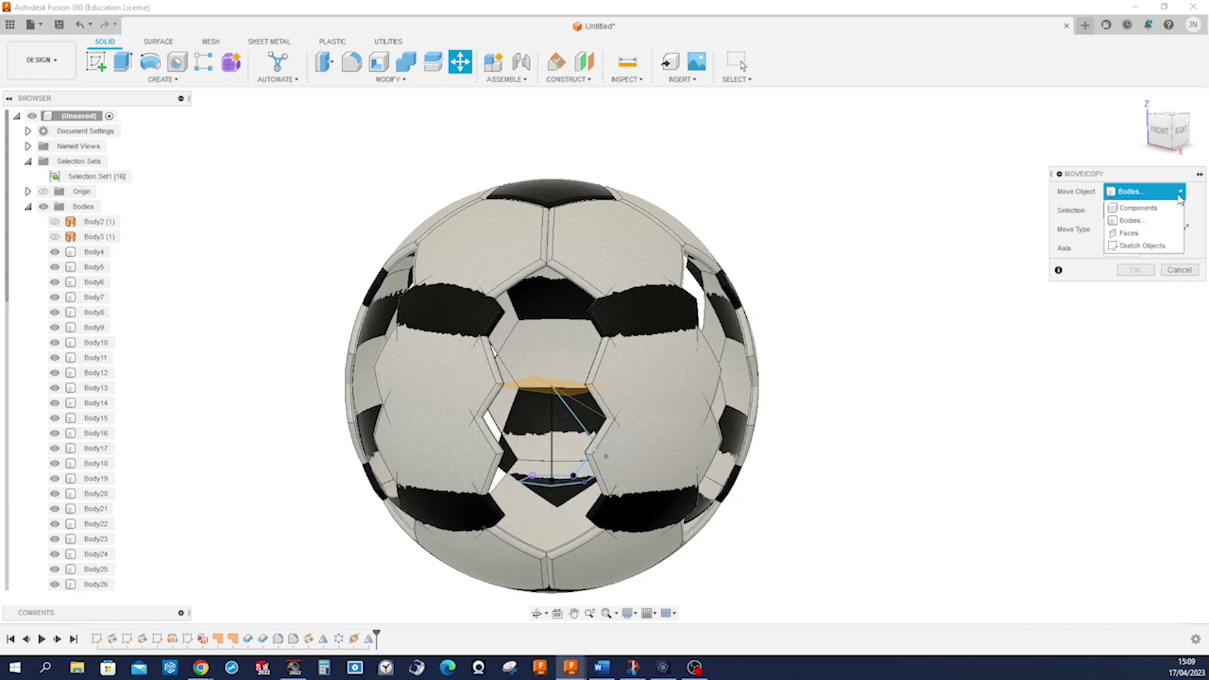
left_click(1027, 206)
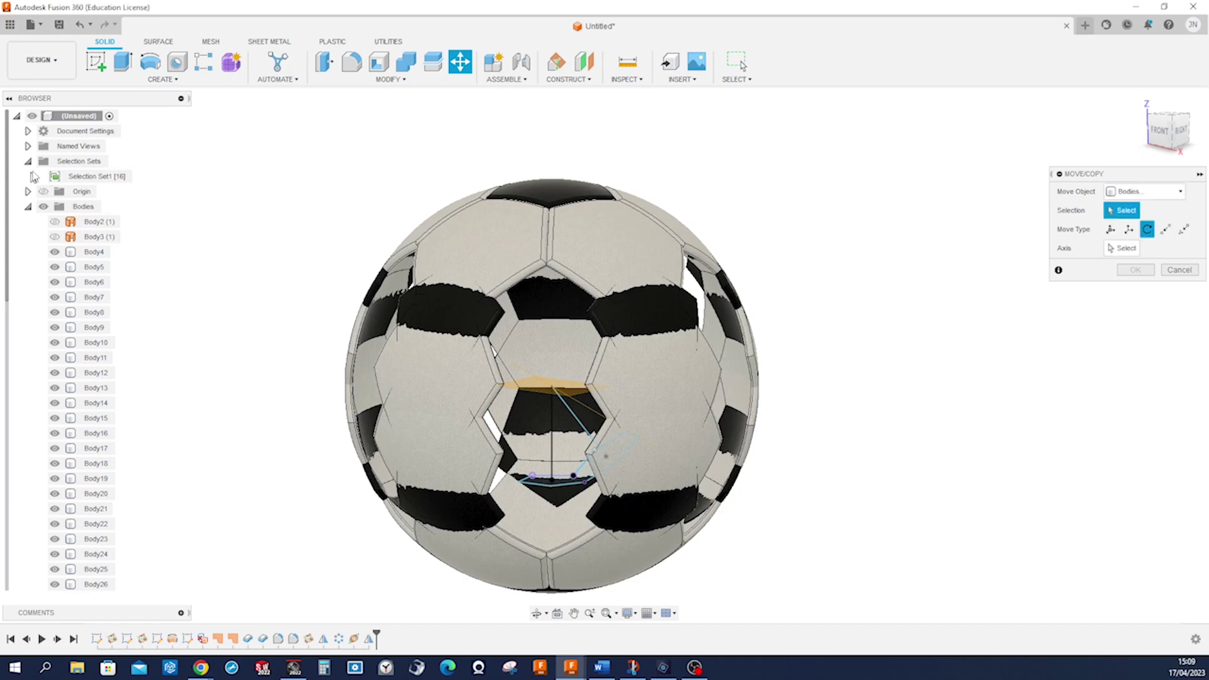
left_click(139, 176)
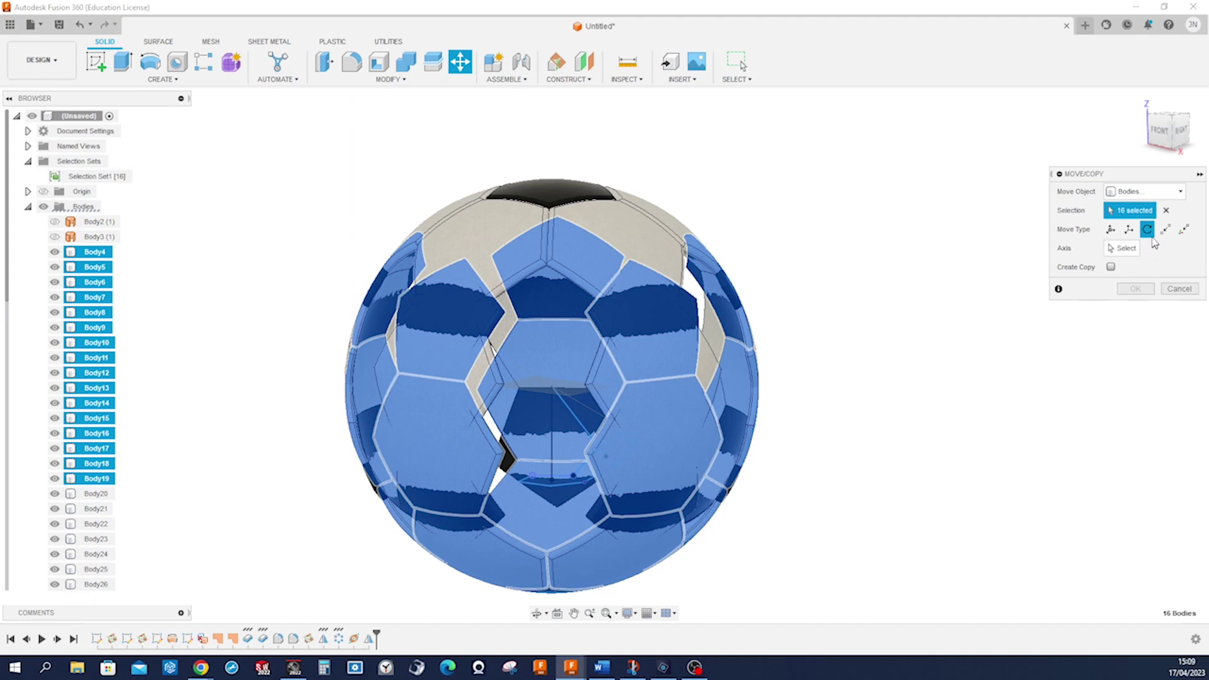
- Rotate the panels 36 degrees about the sketch line to close the ball
left_click(1126, 249)
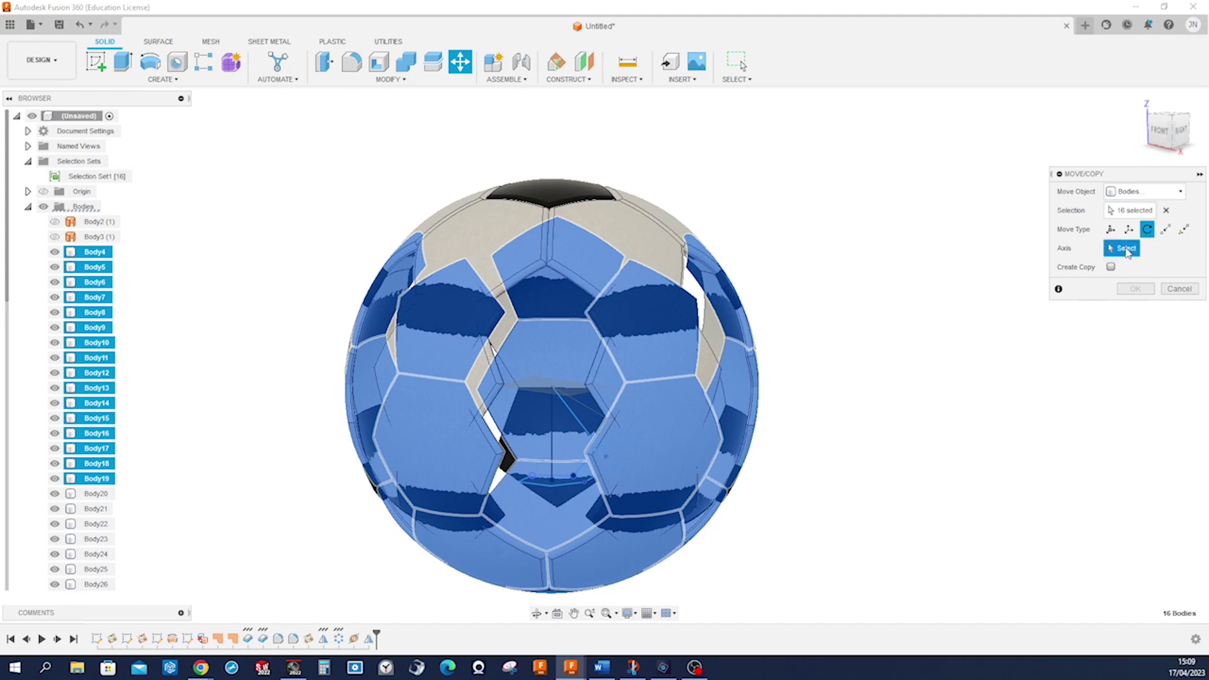
mouse_move(605, 406)
middle_mouse_down("shift")
mouse_move(559, 433)
mouse_move(559, 454)
middle_mouse_up("shift")
left_click(560, 453)
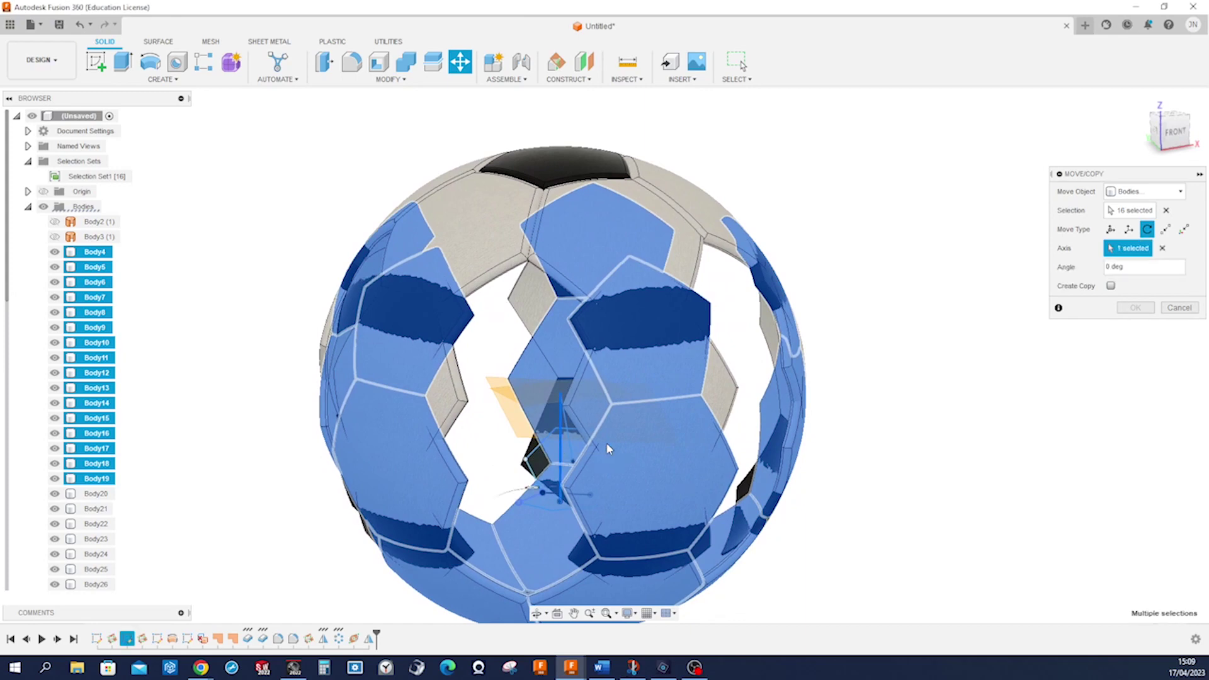
scroll(1002, 353, "down", 2)
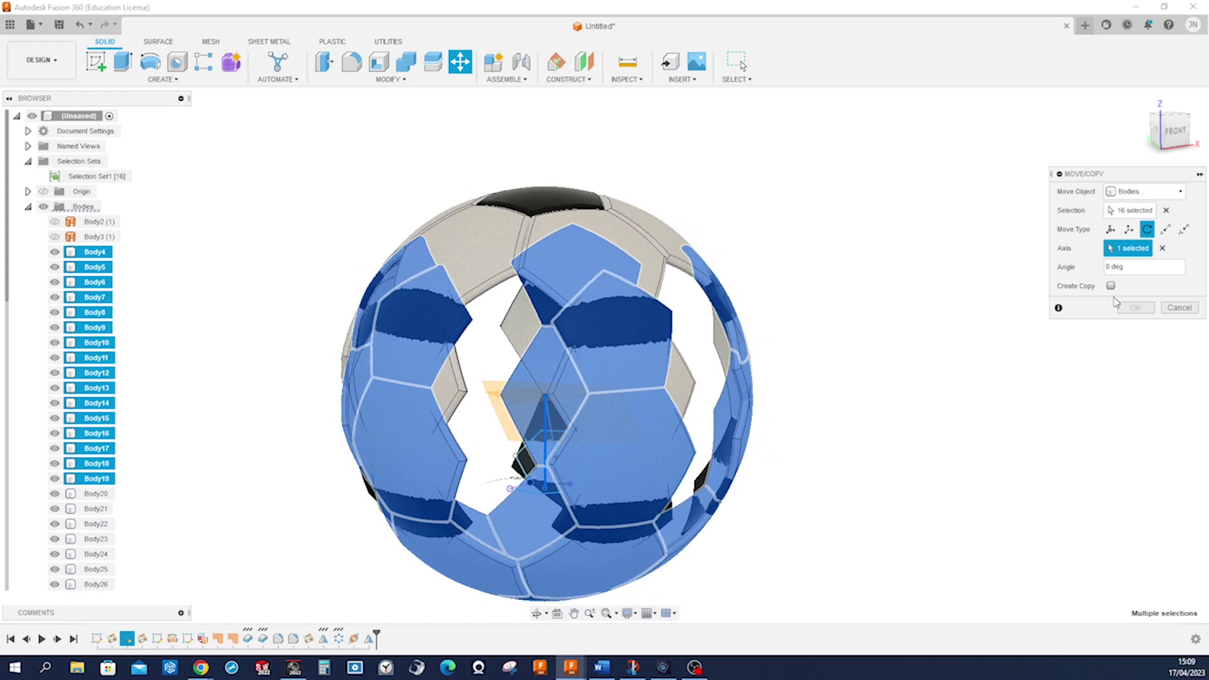
type("30")
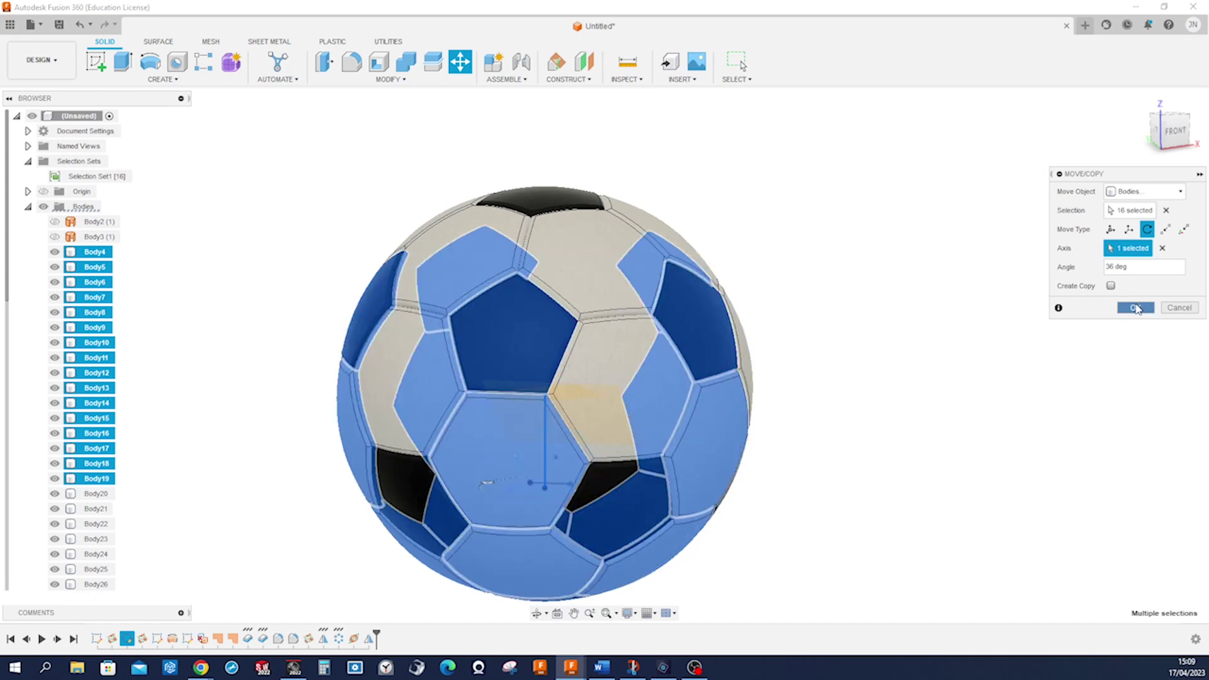
left_click(1136, 308)
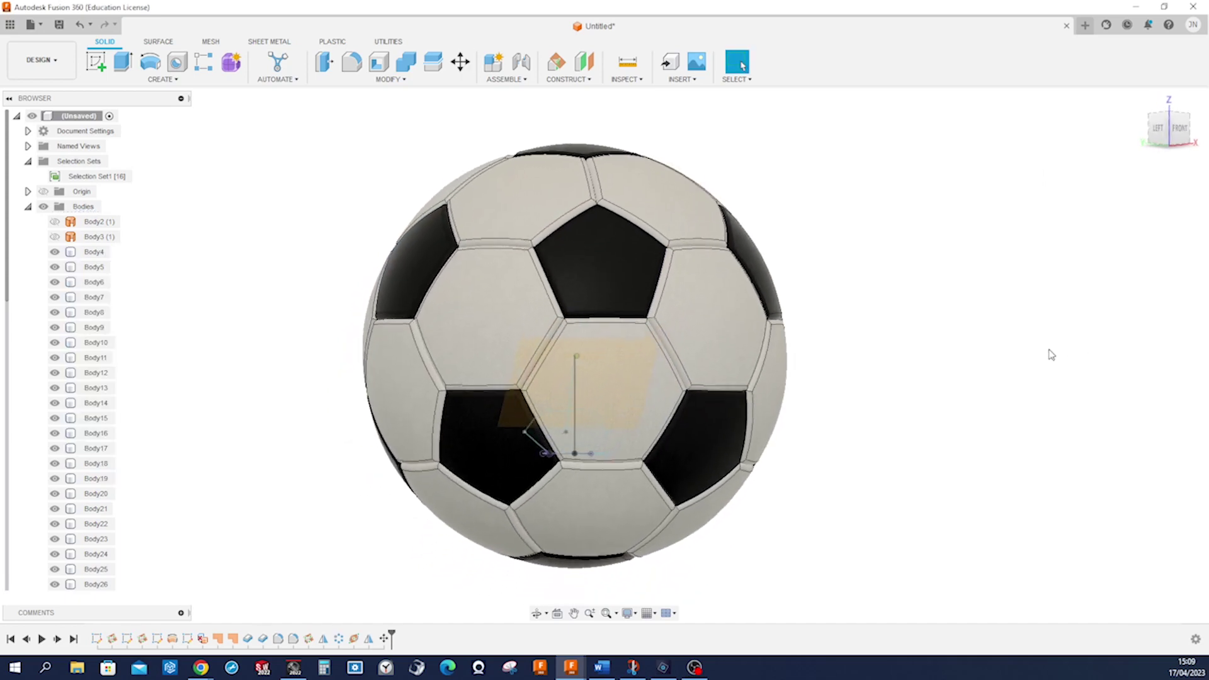